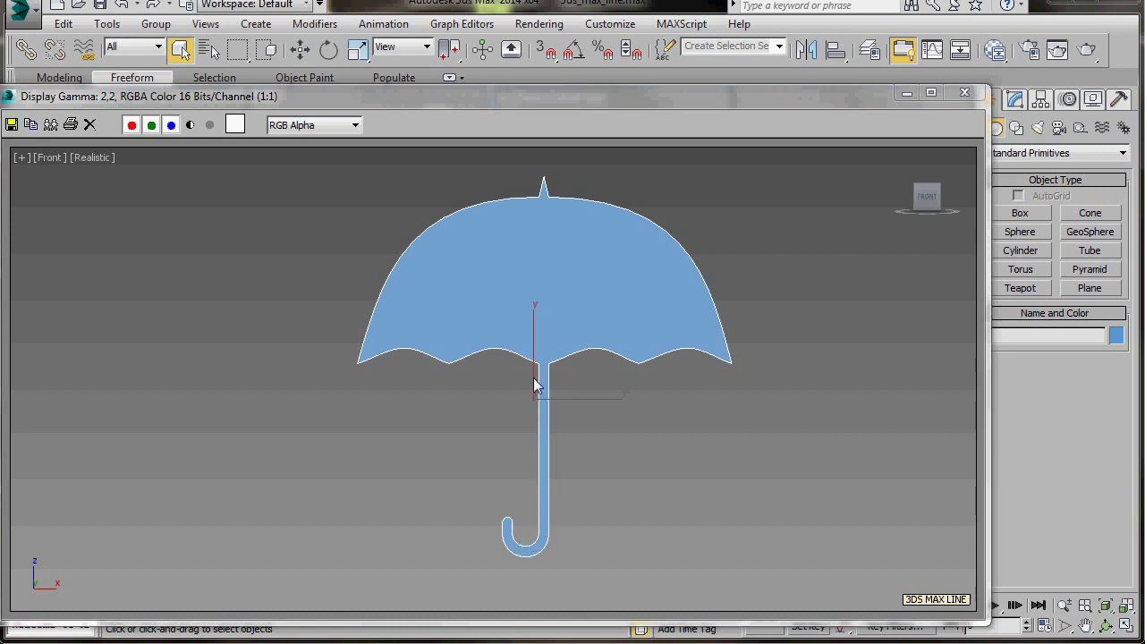
Step: Close the umbrella reference image and maximize the Front viewport
click(962, 93)
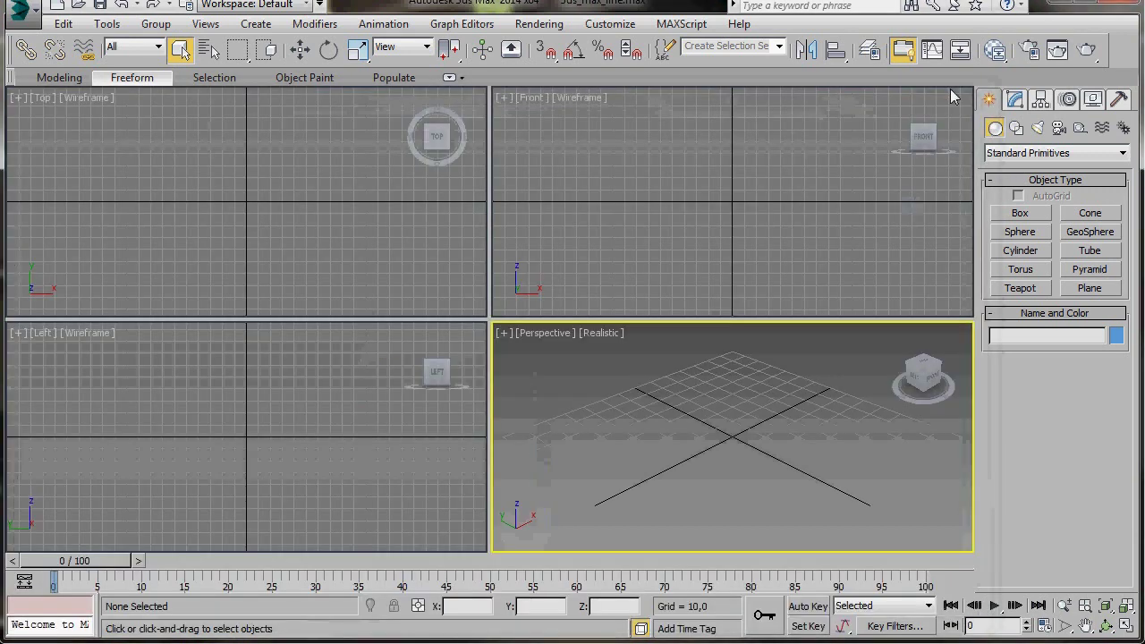
click(756, 158)
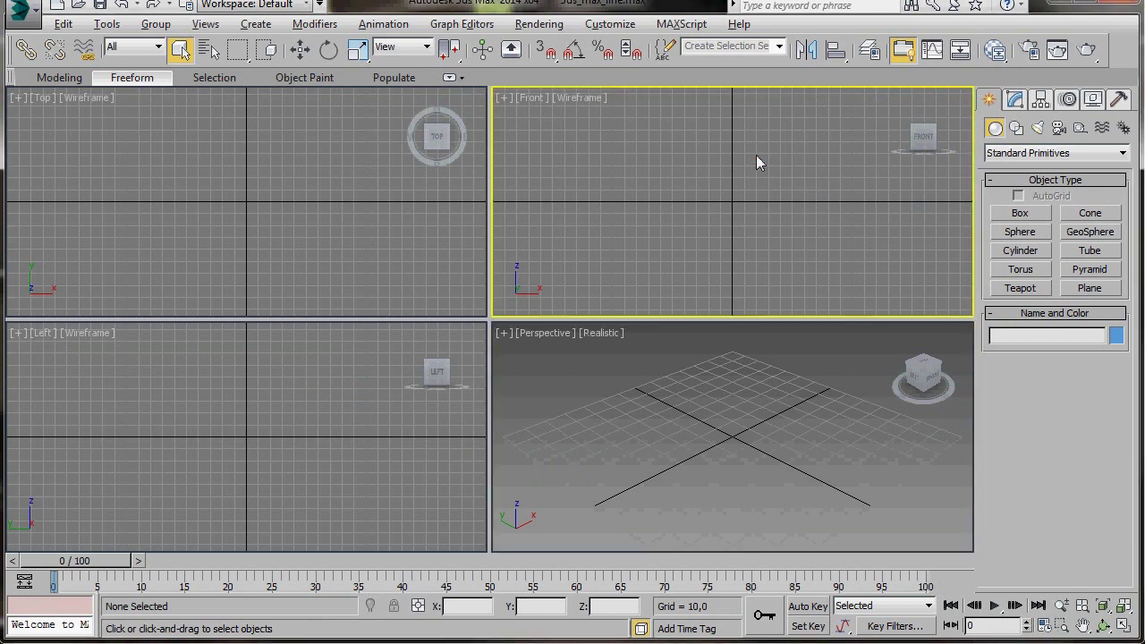
key(alt+w)
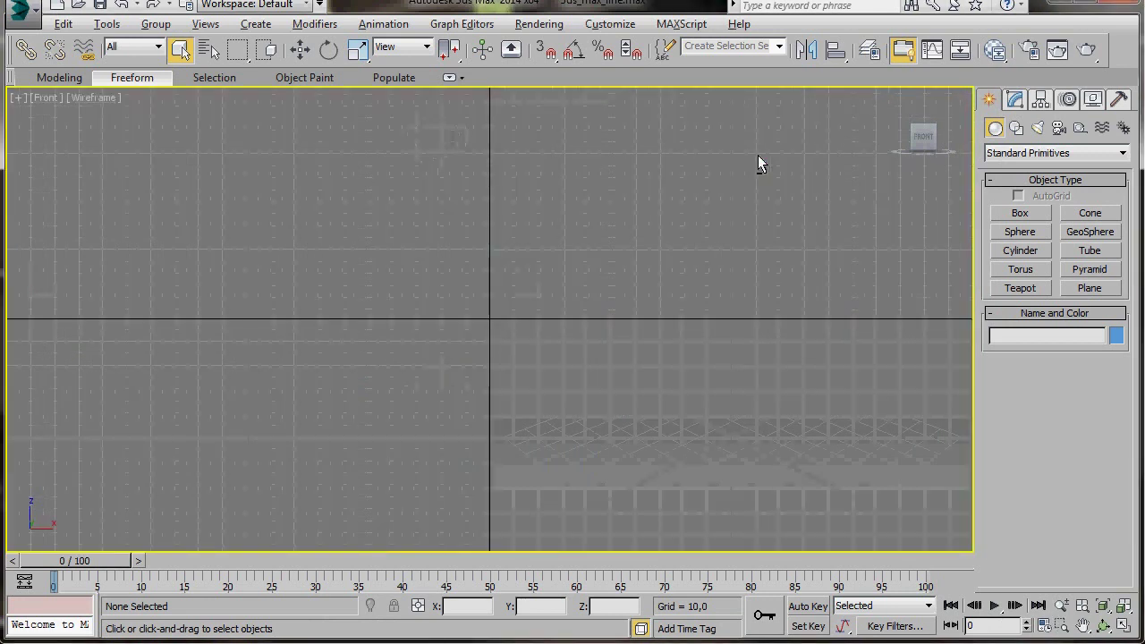
Step: Set the Front viewport's display mode to Shaded with Edged Faces
click(92, 98)
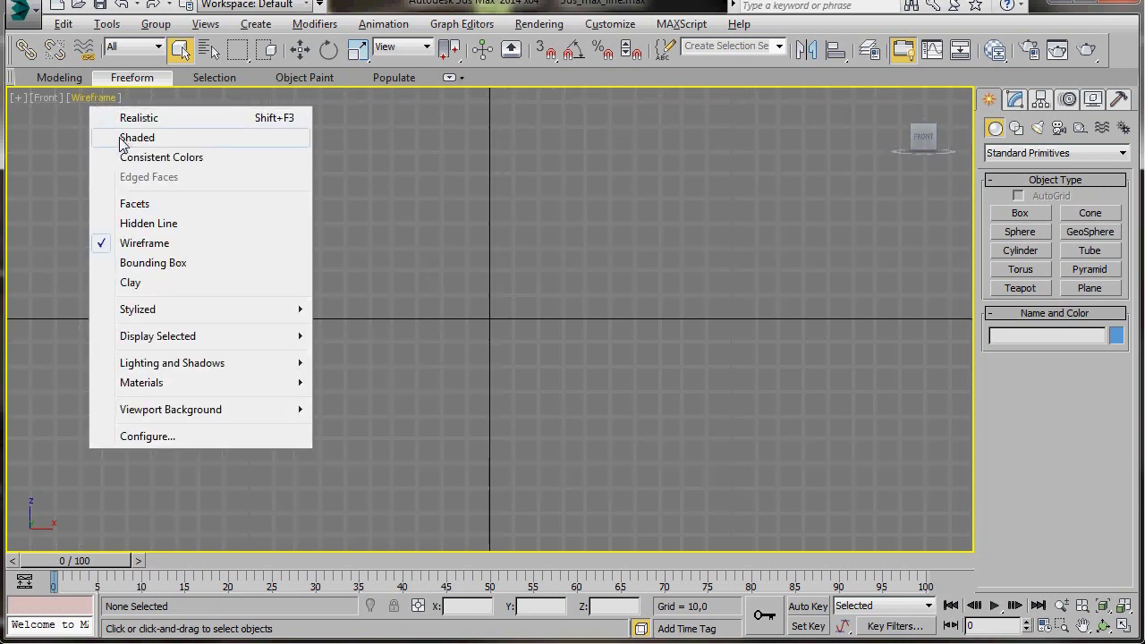
click(123, 139)
click(89, 99)
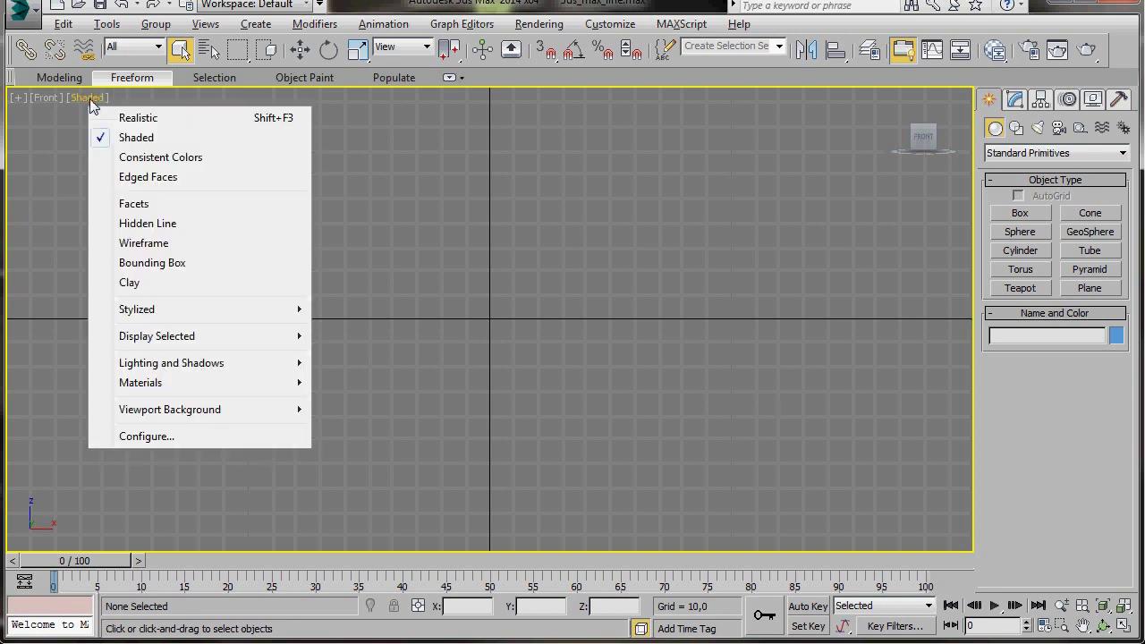
click(147, 180)
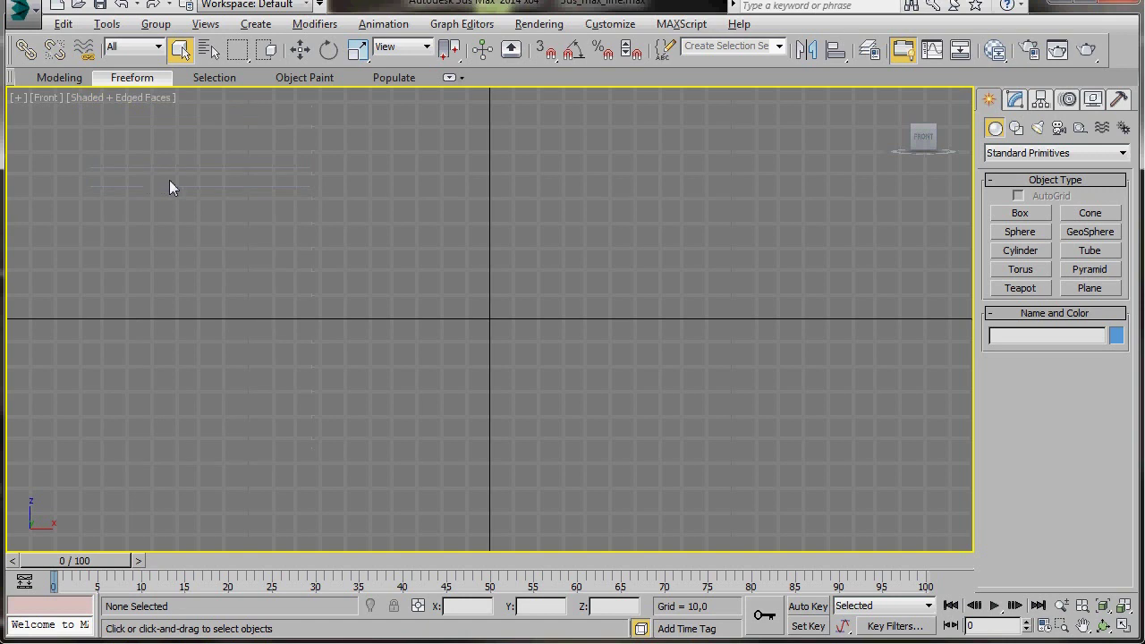
Step: Create a rectangular plane near the origin in the Front view and set its length and width to 50
click(1090, 288)
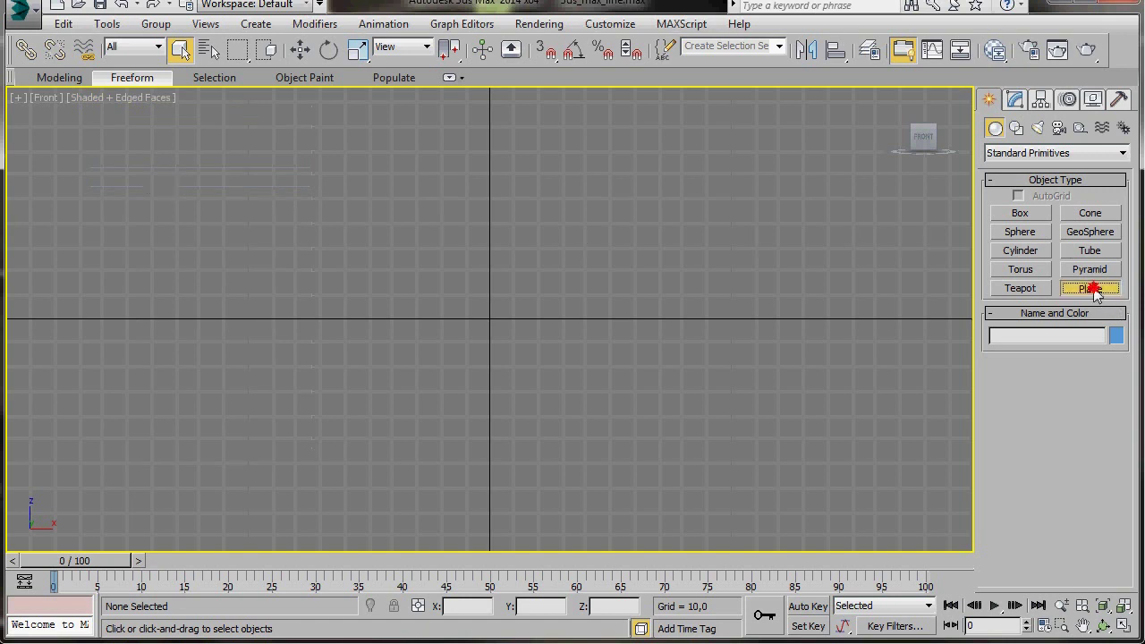
drag(398, 257, 555, 406)
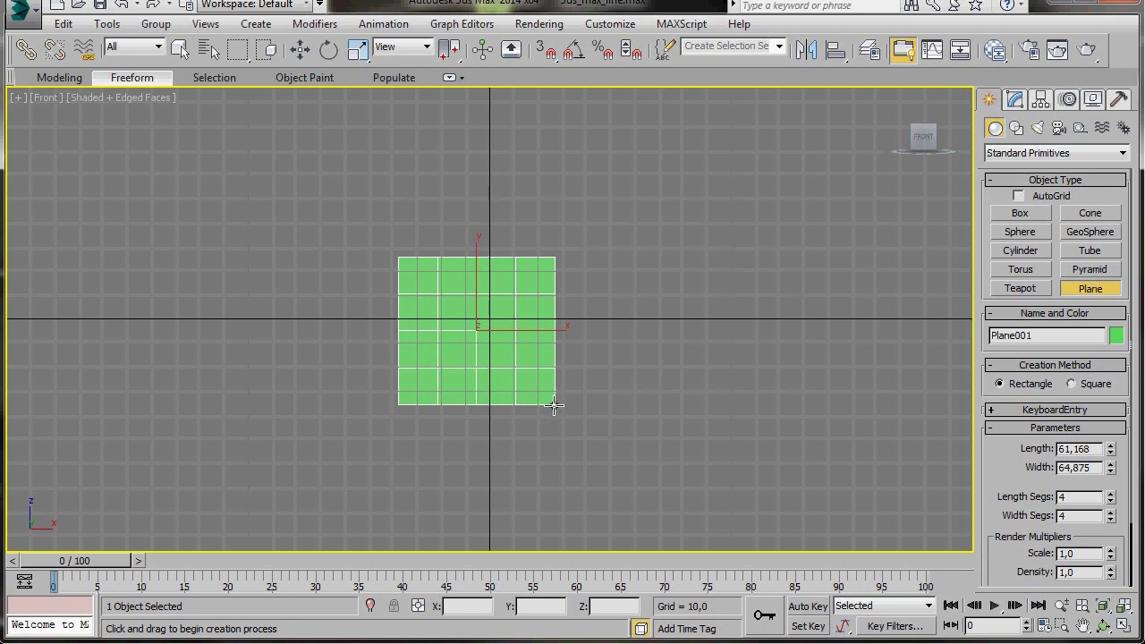
click(1017, 100)
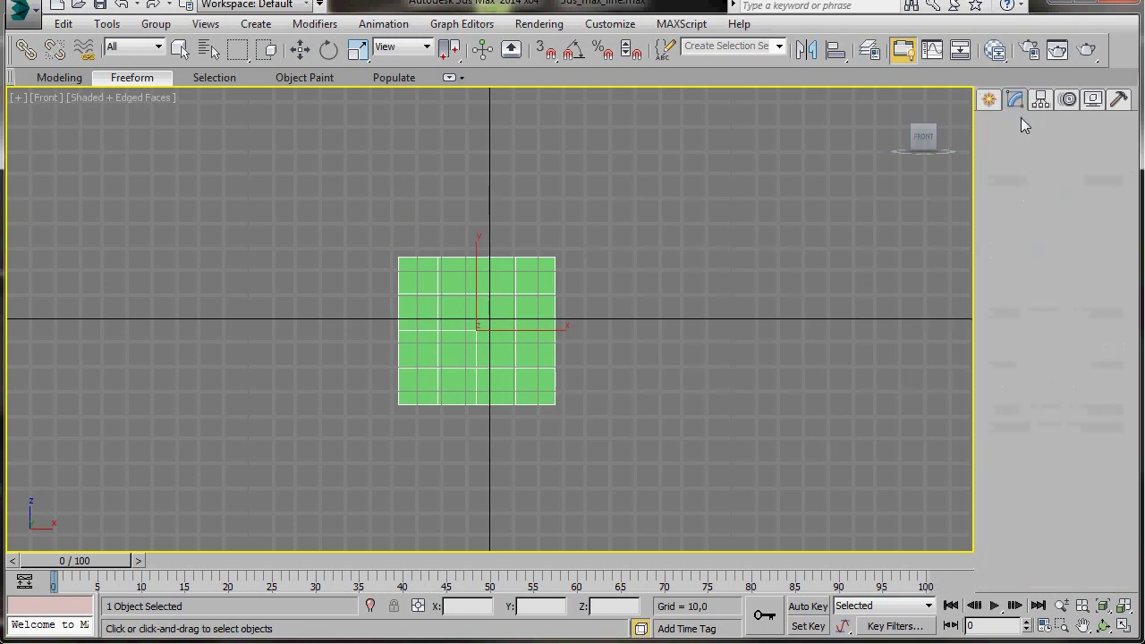
drag(1091, 352, 1024, 355)
text(50)
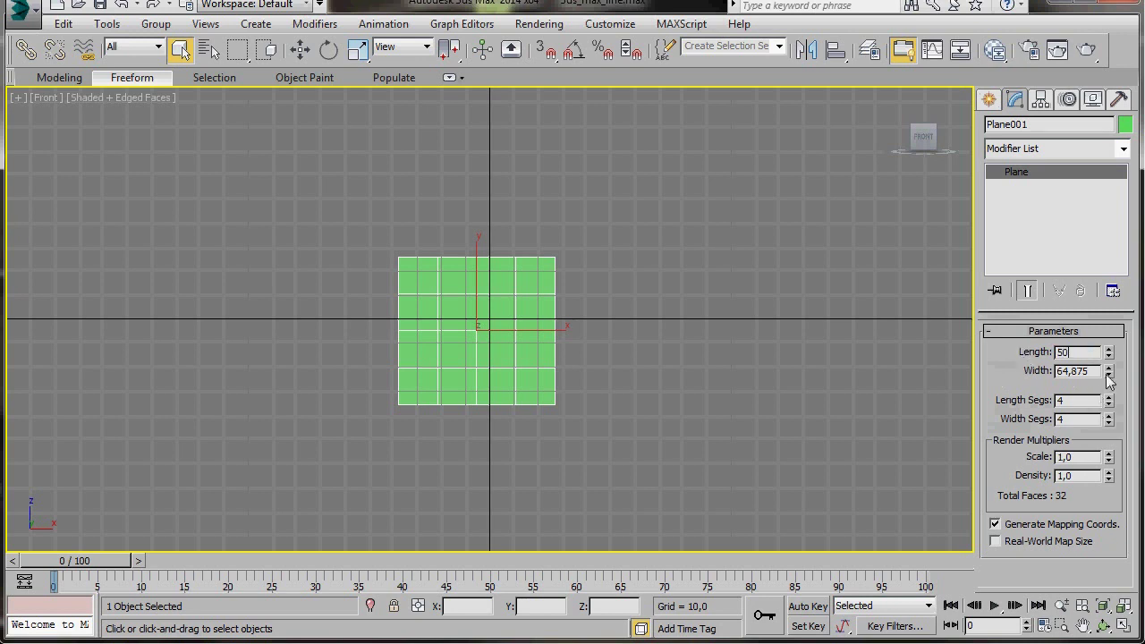
key(Tab)
text(50)
key(Tab)
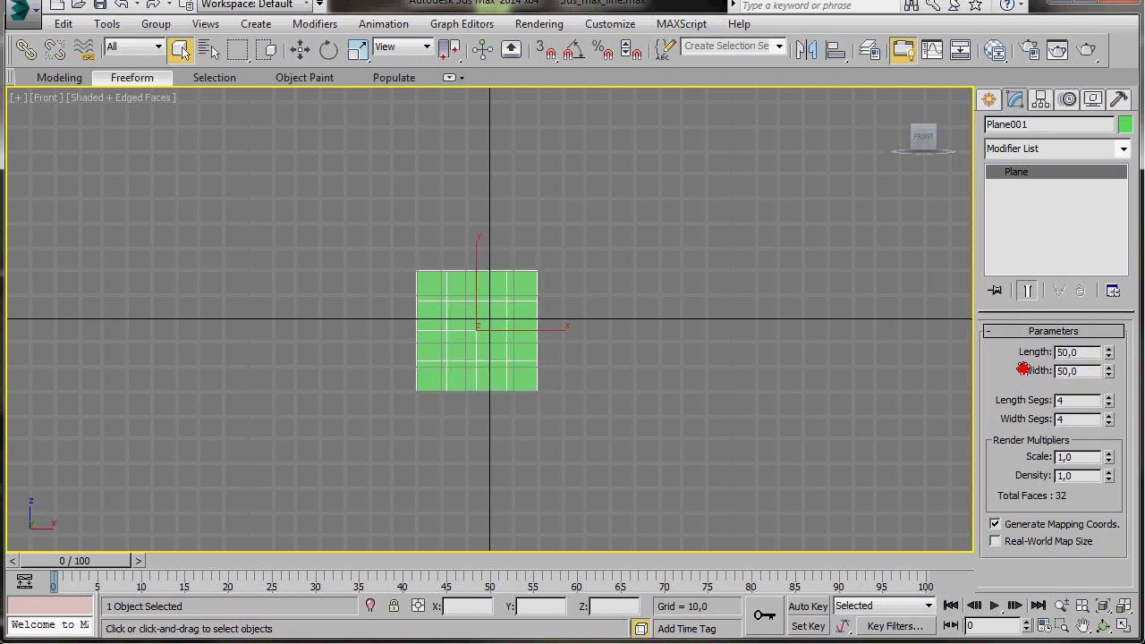
Step: Change the plane's object color to orange from the 3ds Max palette
click(1125, 126)
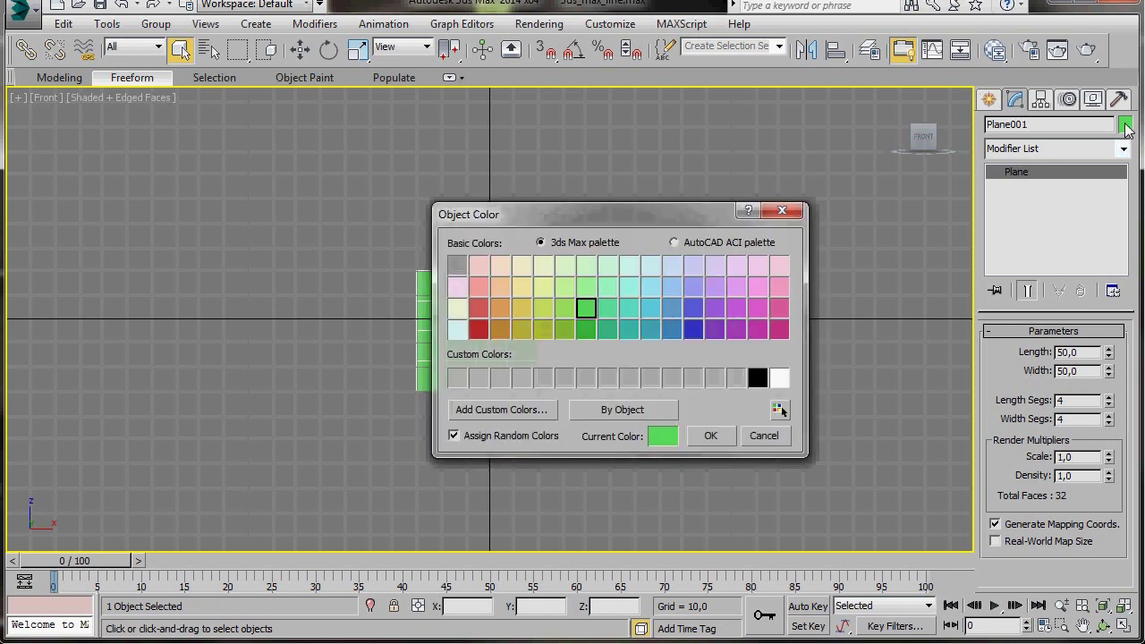
click(499, 310)
click(721, 433)
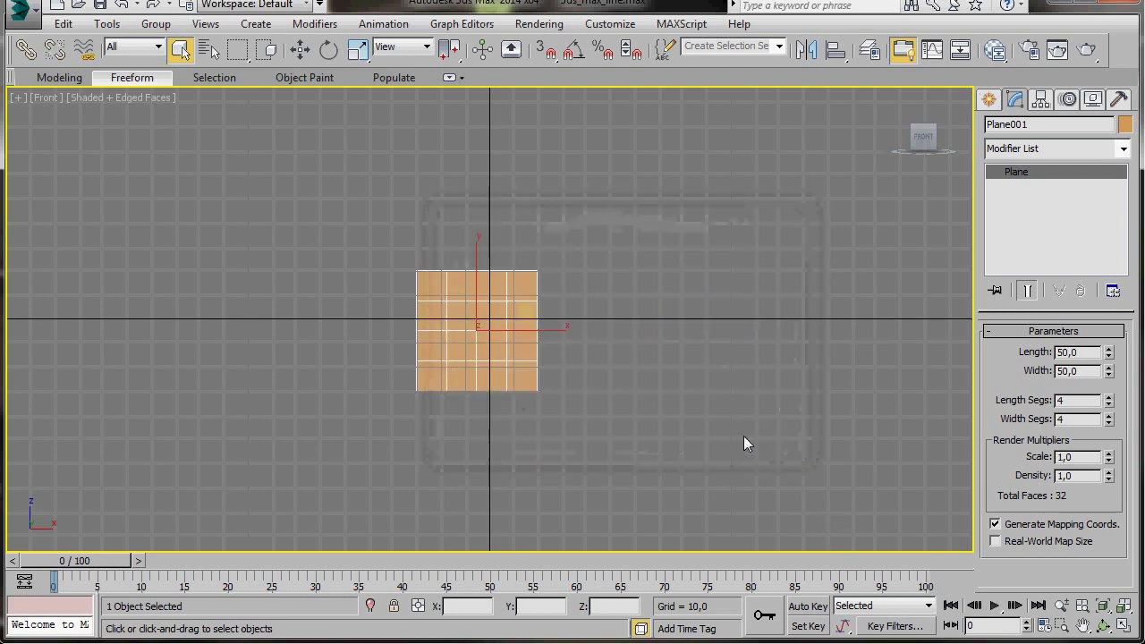
Step: Move the plane to the origin by zeroing its X and Z position, and frame it in the view
click(298, 51)
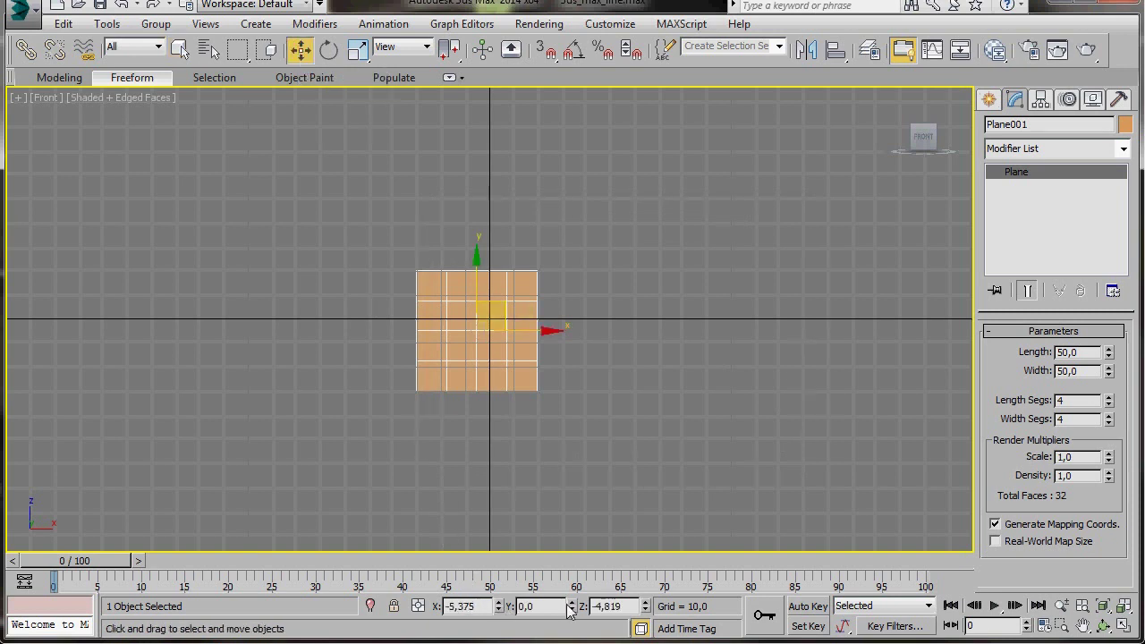
right_click(498, 610)
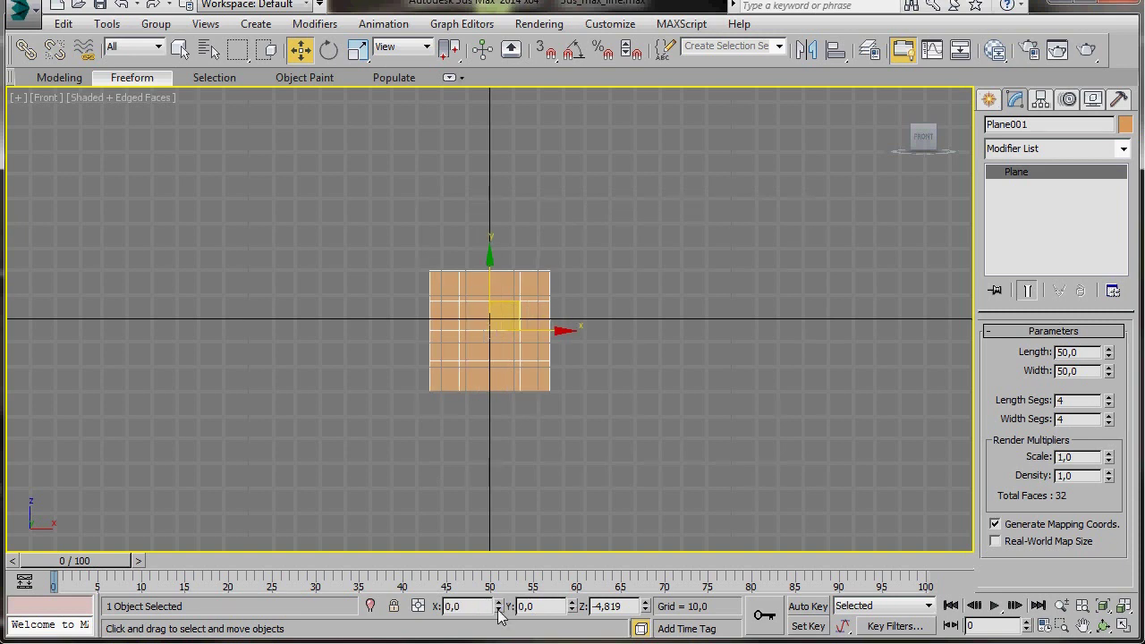
right_click(645, 610)
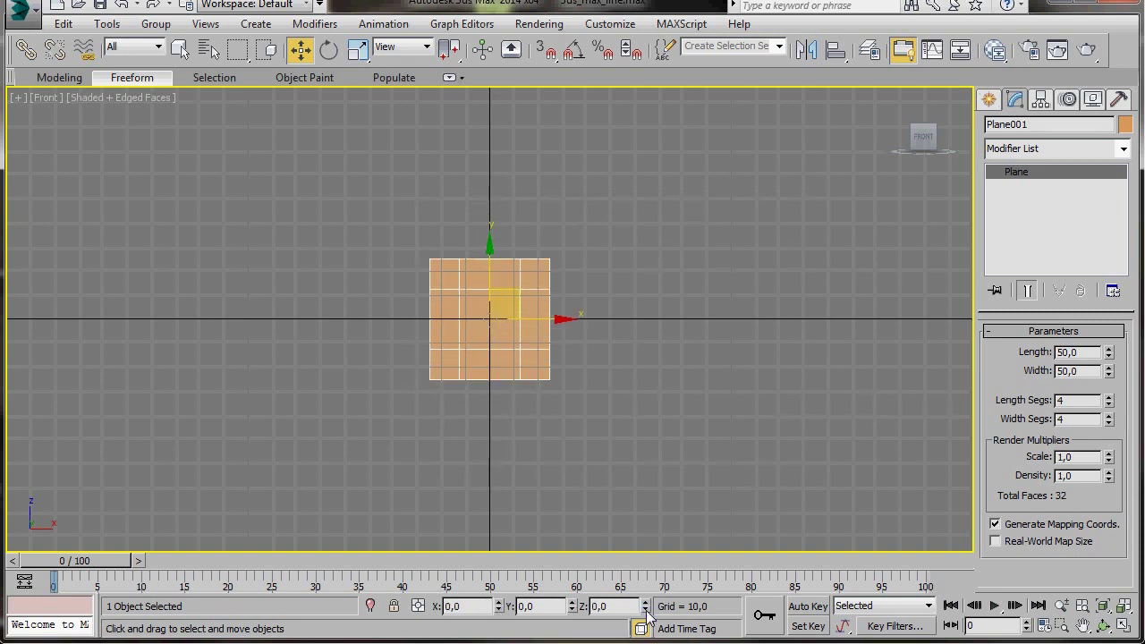
key(z)
middle_drag(542, 371, 542, 371)
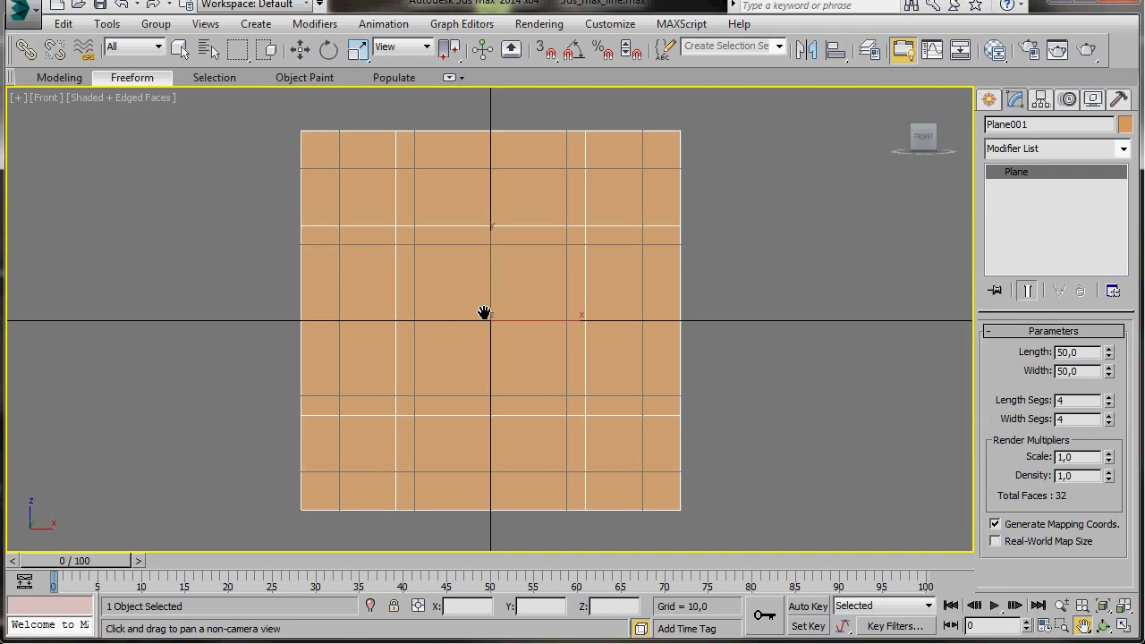
Step: Activate the Line tool for drawing a spline shape
click(989, 100)
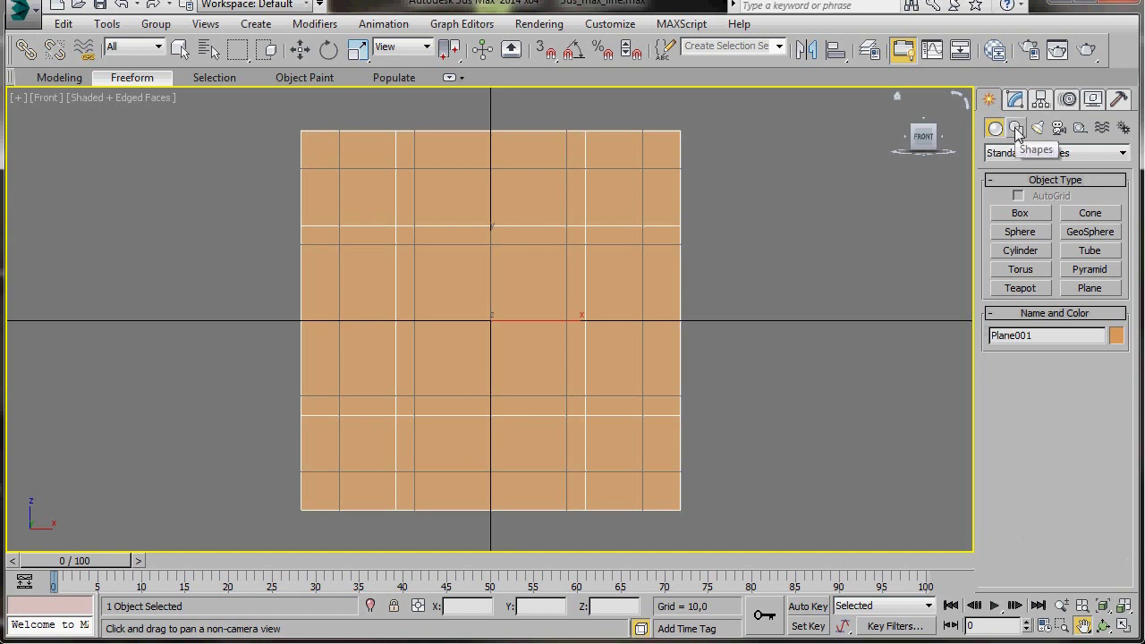
click(1016, 129)
click(1012, 225)
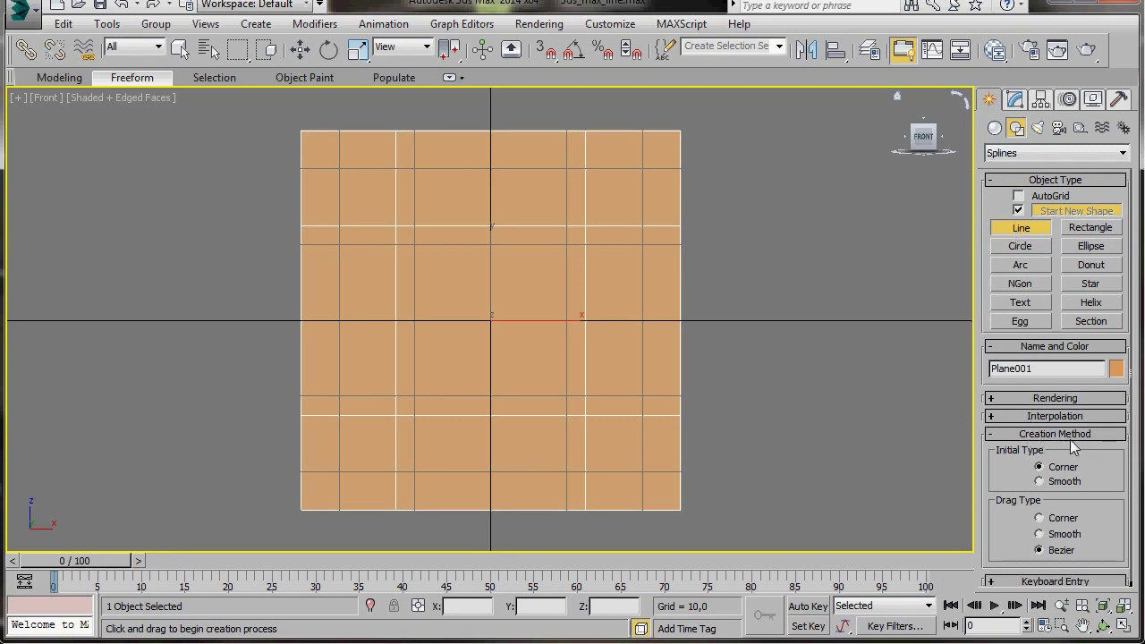
scroll(988, 490, down, 1)
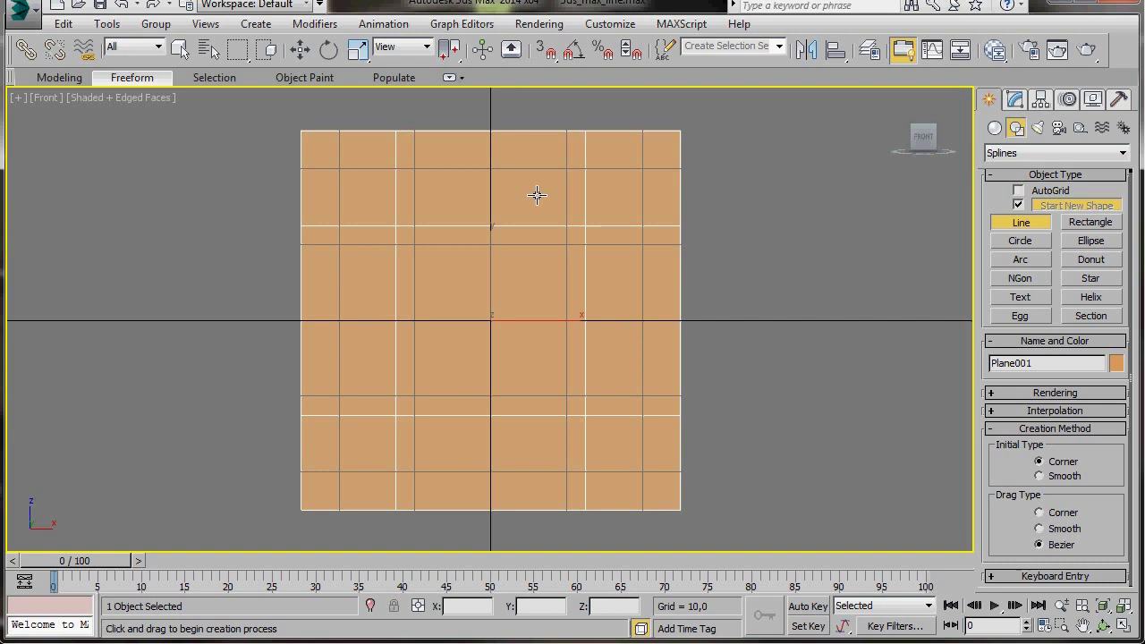
click(490, 148)
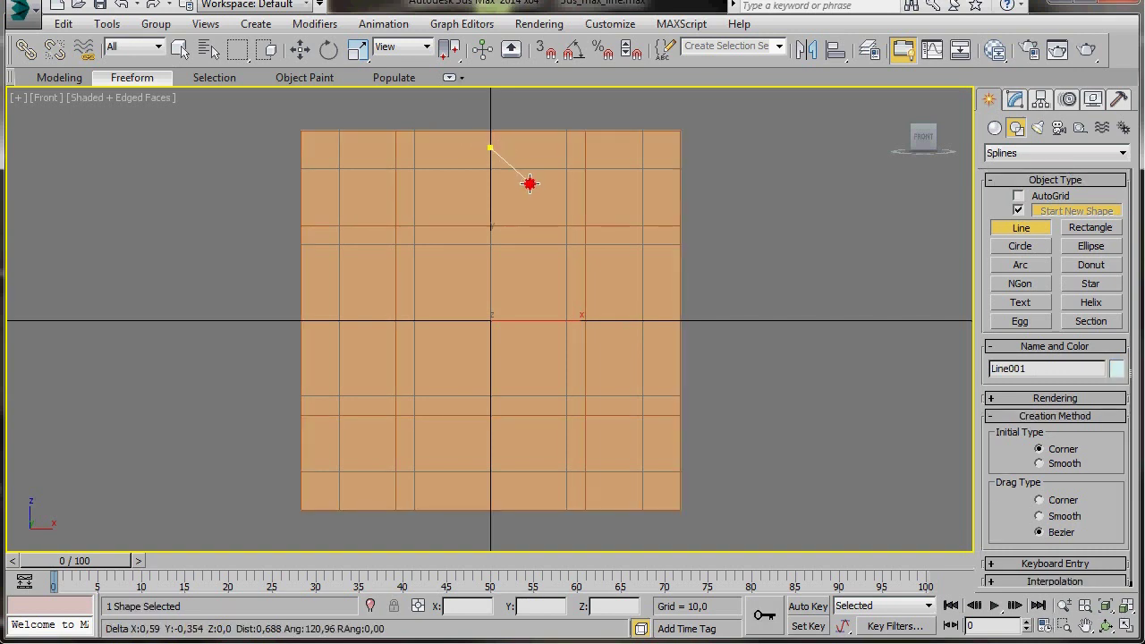
drag(538, 200, 526, 341)
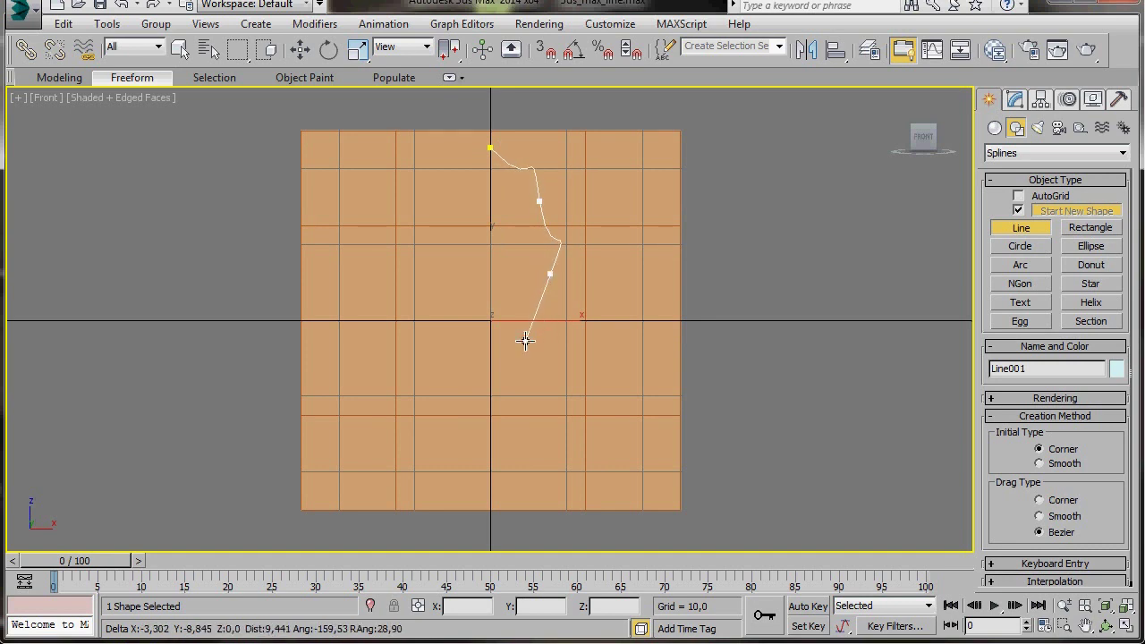
click(494, 355)
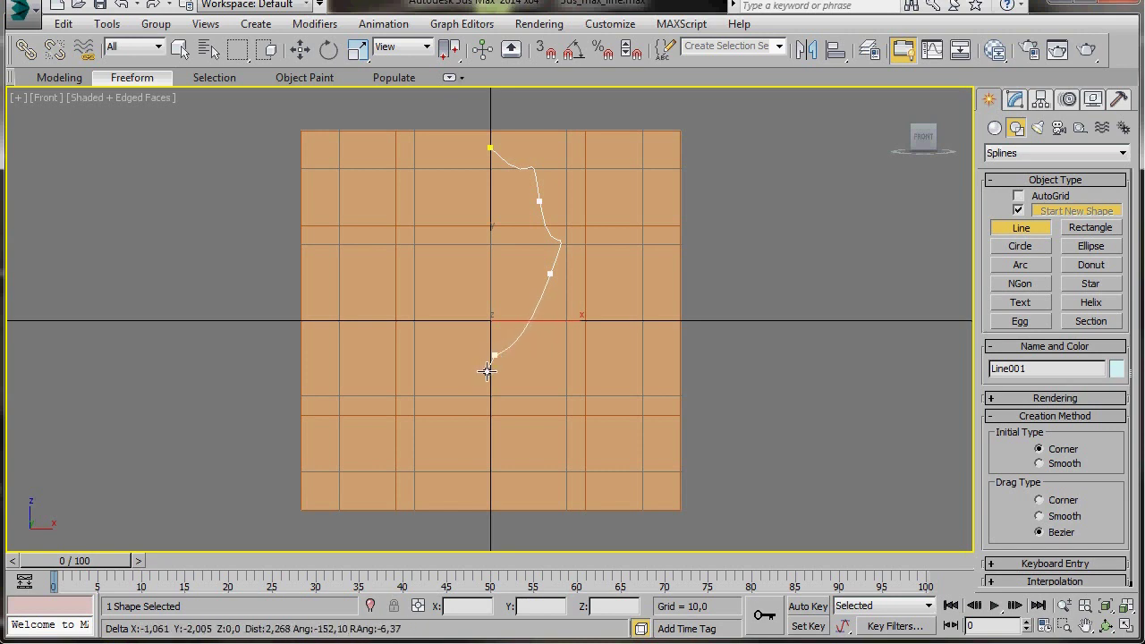
click(406, 351)
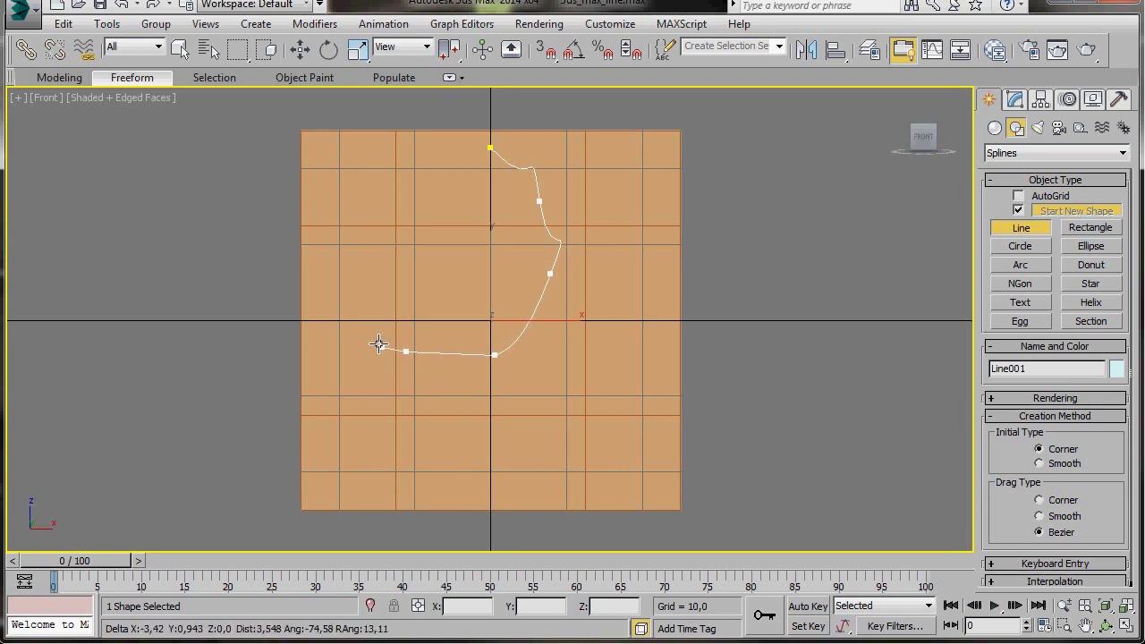
click(365, 298)
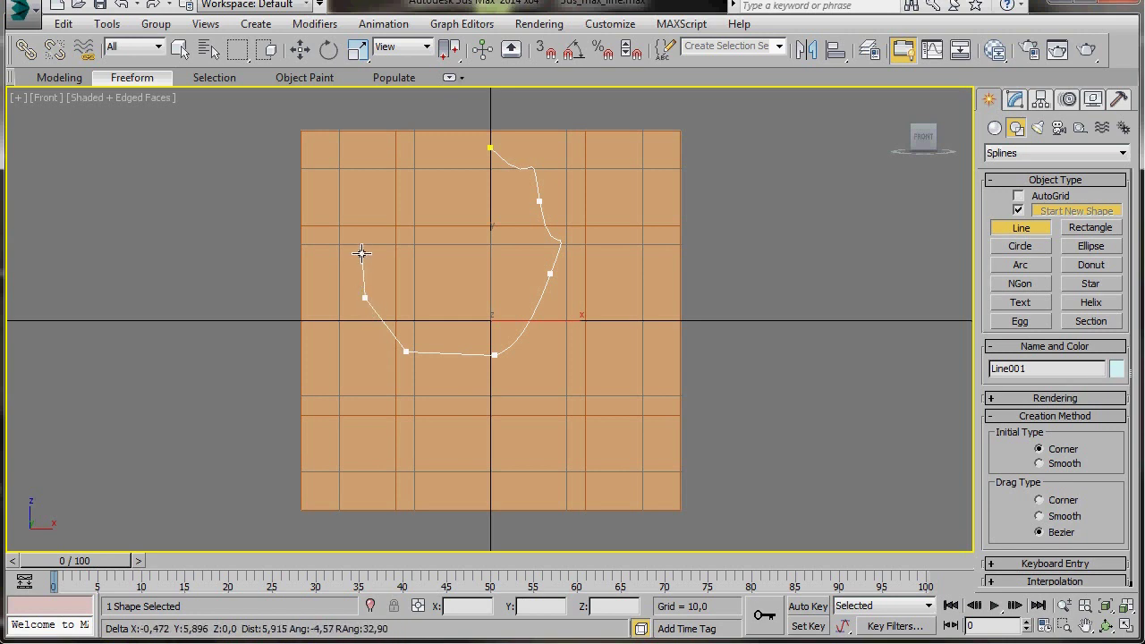
key(BackSpace)
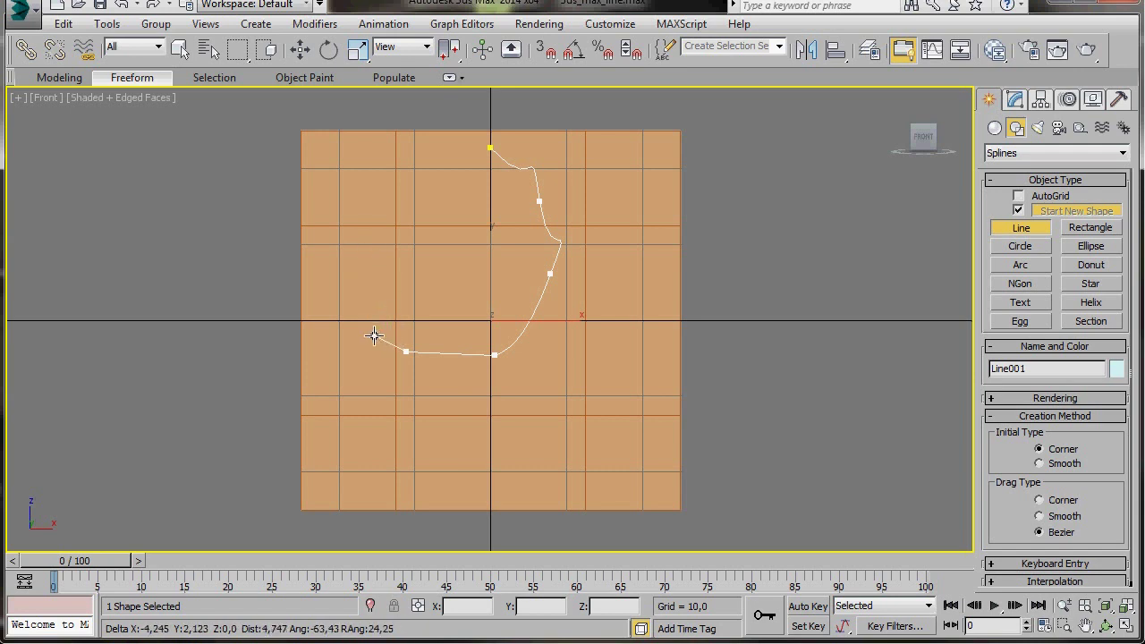
key(BackSpace)
key(BackSpace)
key(BackSpace)
key(BackSpace)
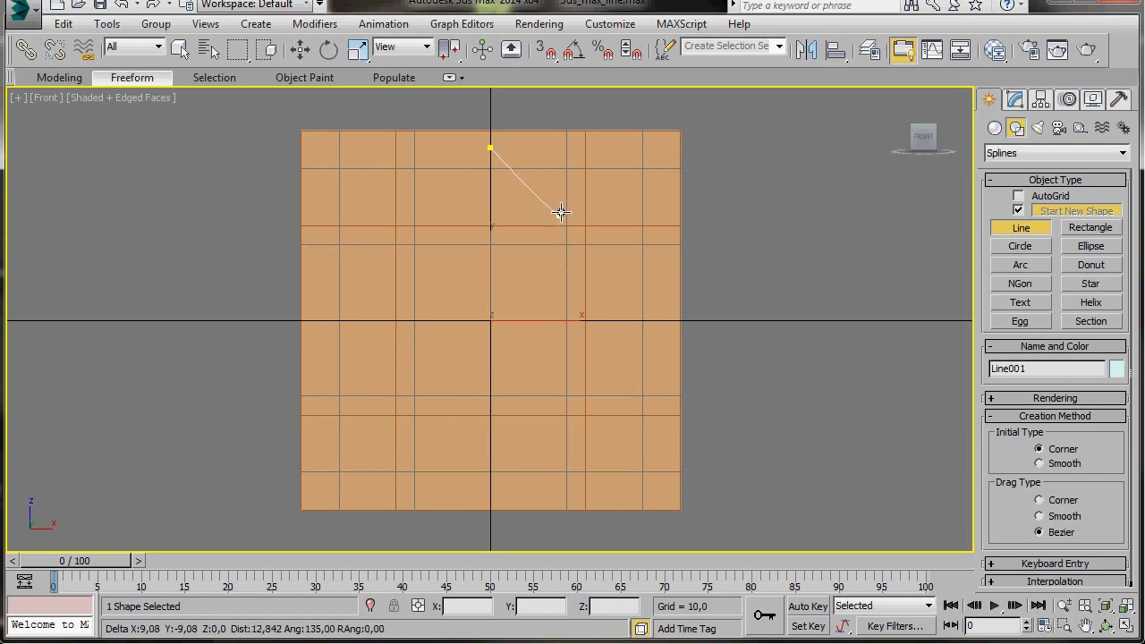
click(517, 184)
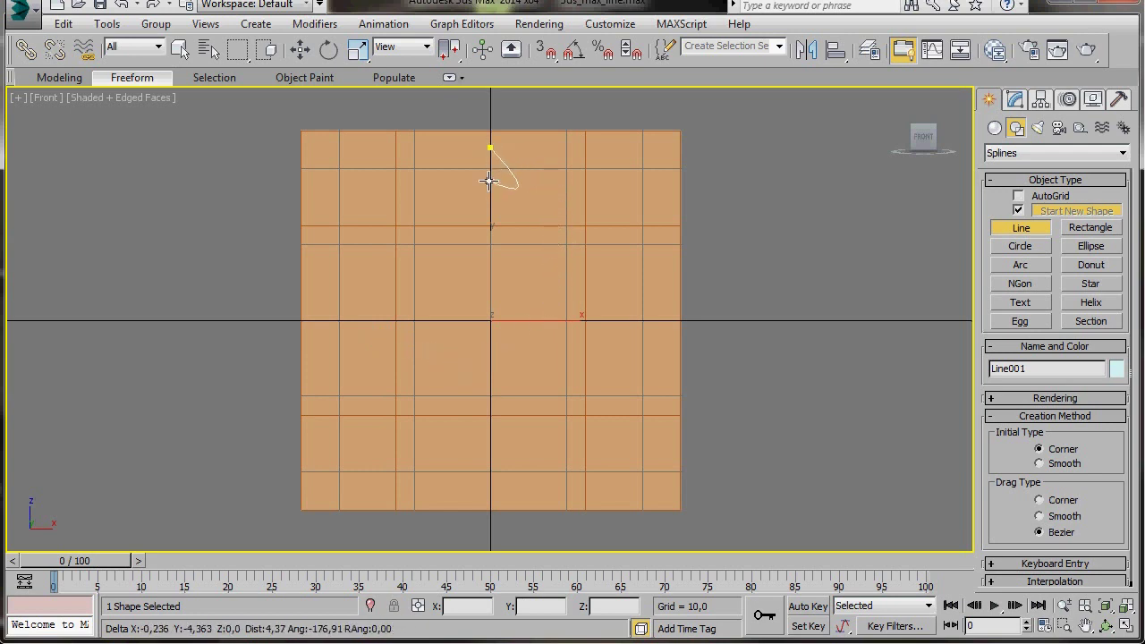
right_click(488, 181)
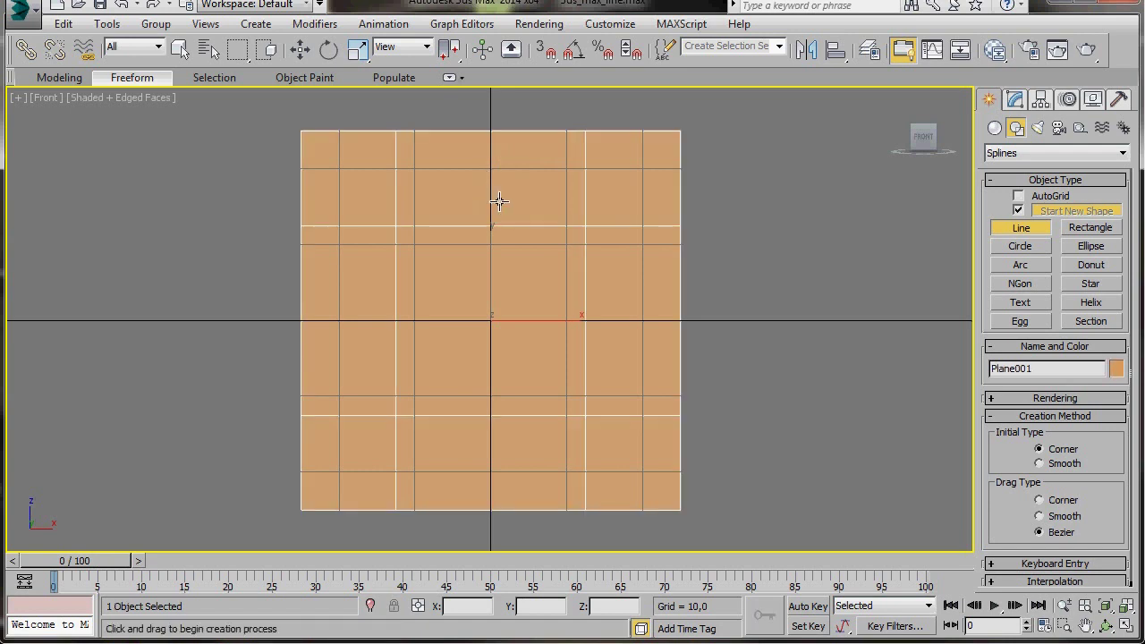
Step: Start a line at the plane's top centre with the drag type set to Corner and the viewport grid hidden
click(508, 161)
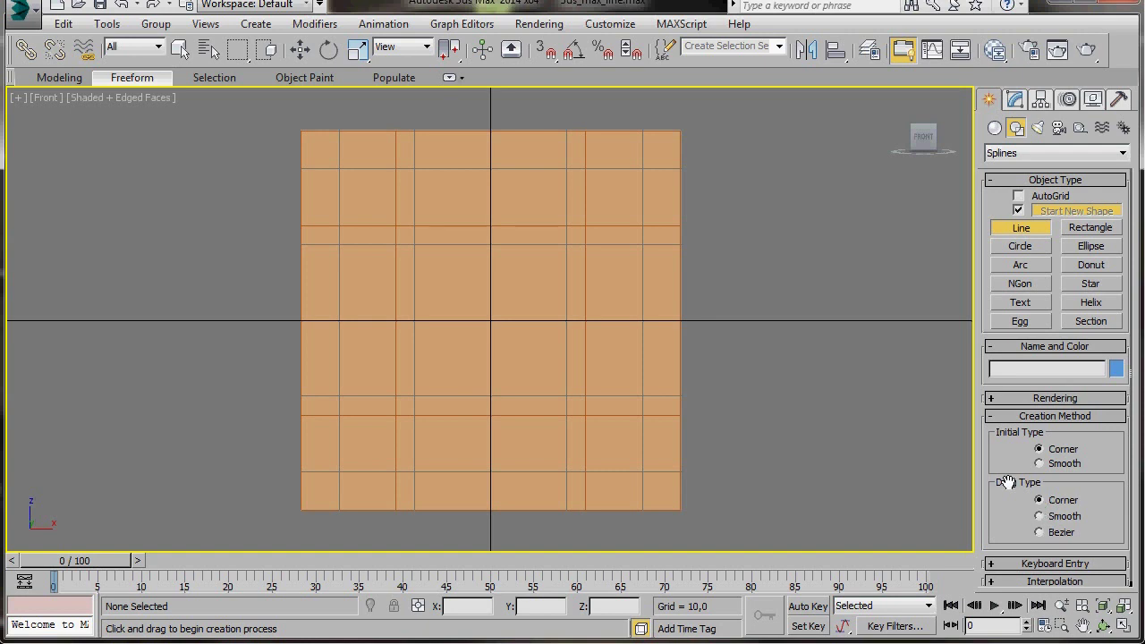
click(489, 133)
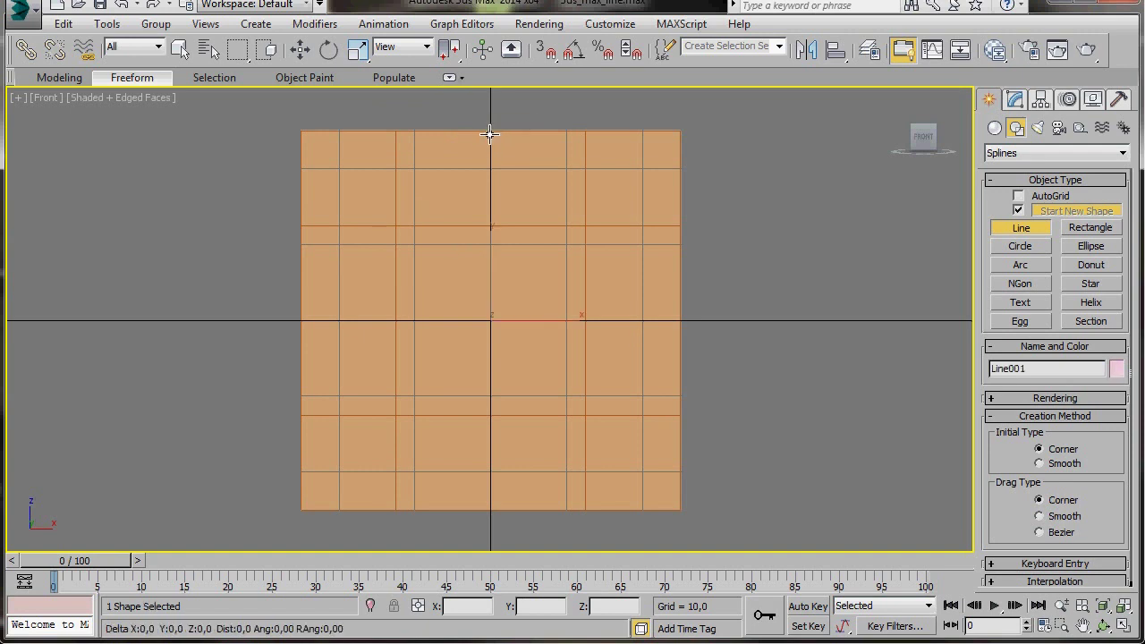
right_click(489, 133)
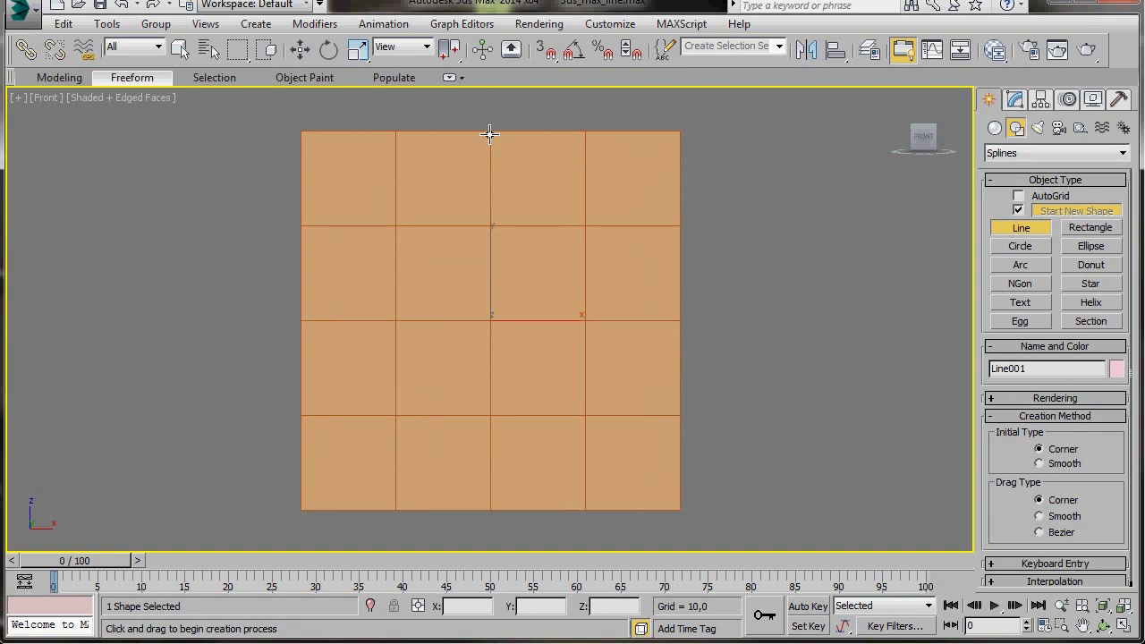
Step: Draw the tip and right canopy side from the plane's top centre to its right edge at mid-height, then back inward to the shaft
click(489, 133)
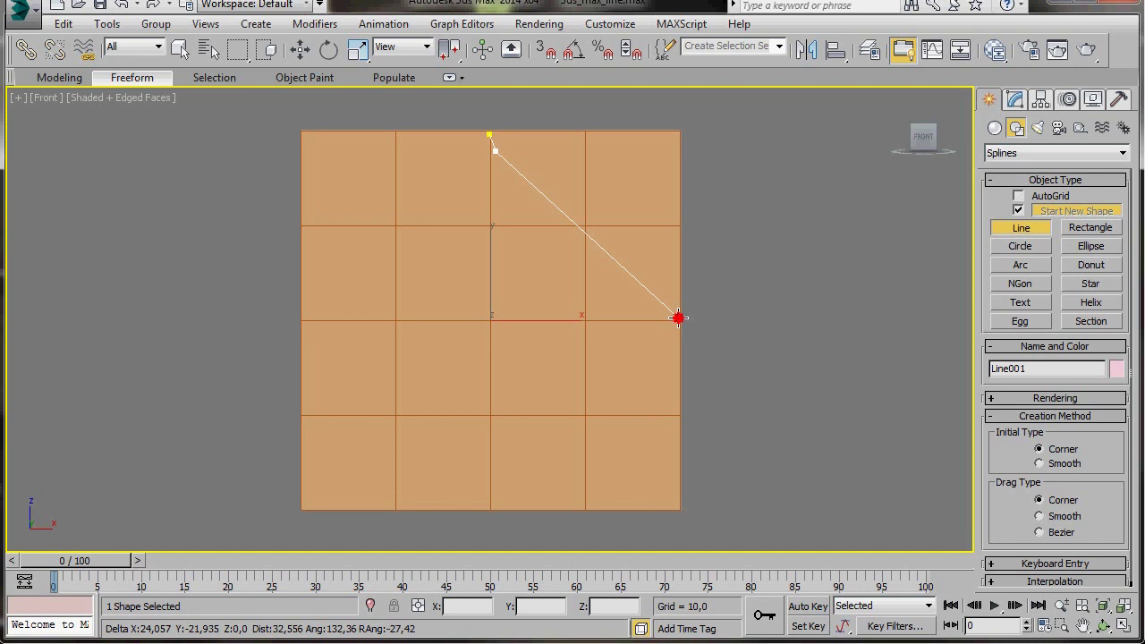
click(678, 318)
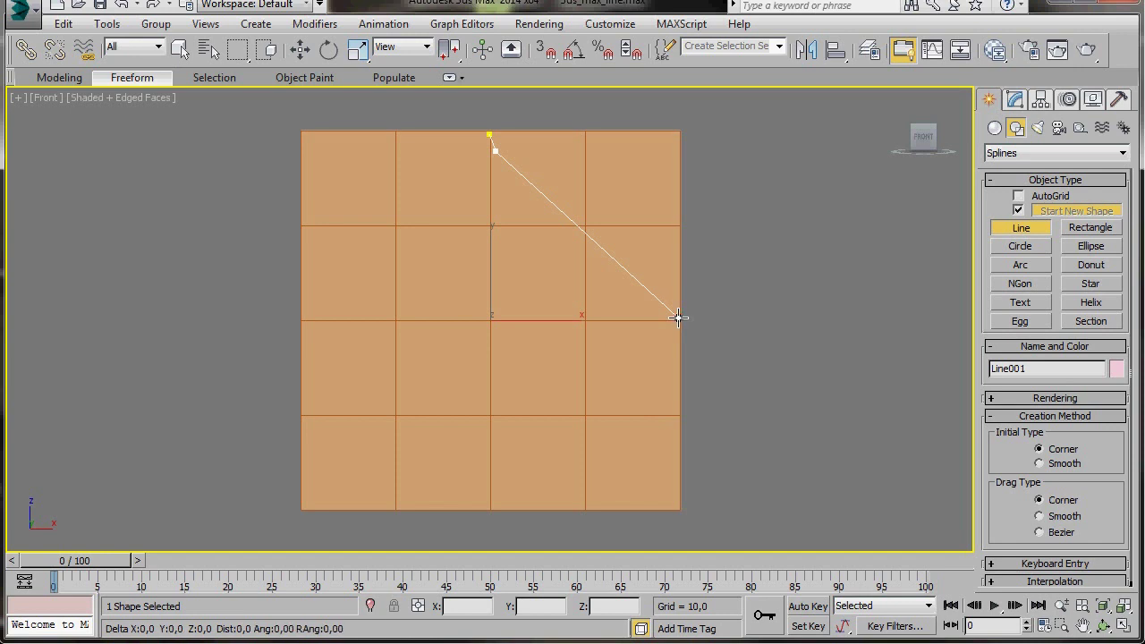
click(585, 318)
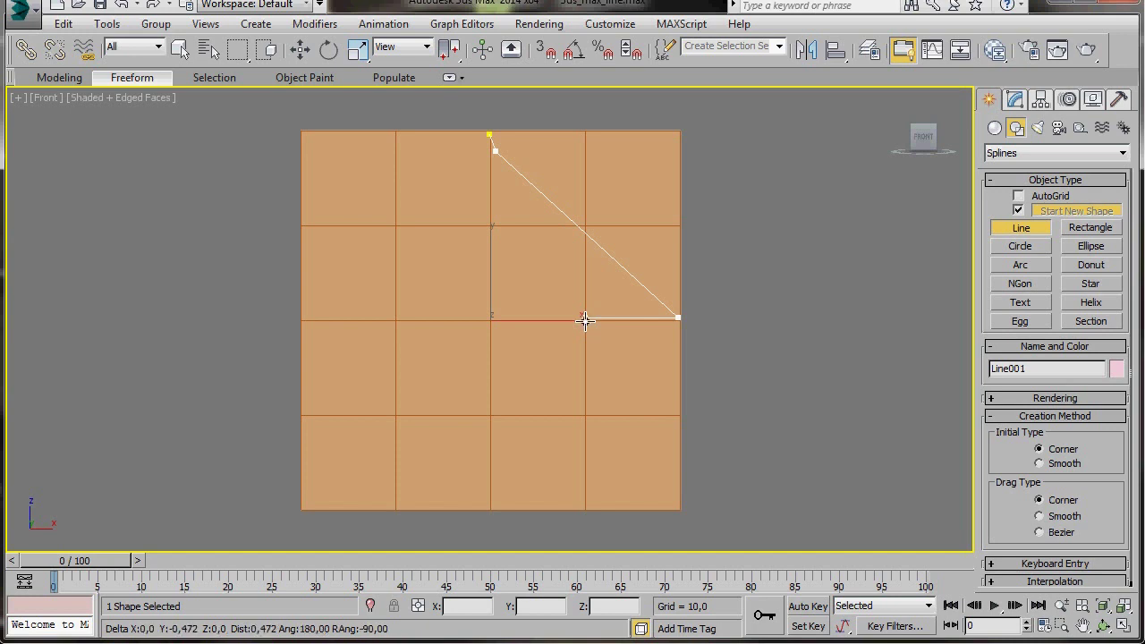
click(496, 318)
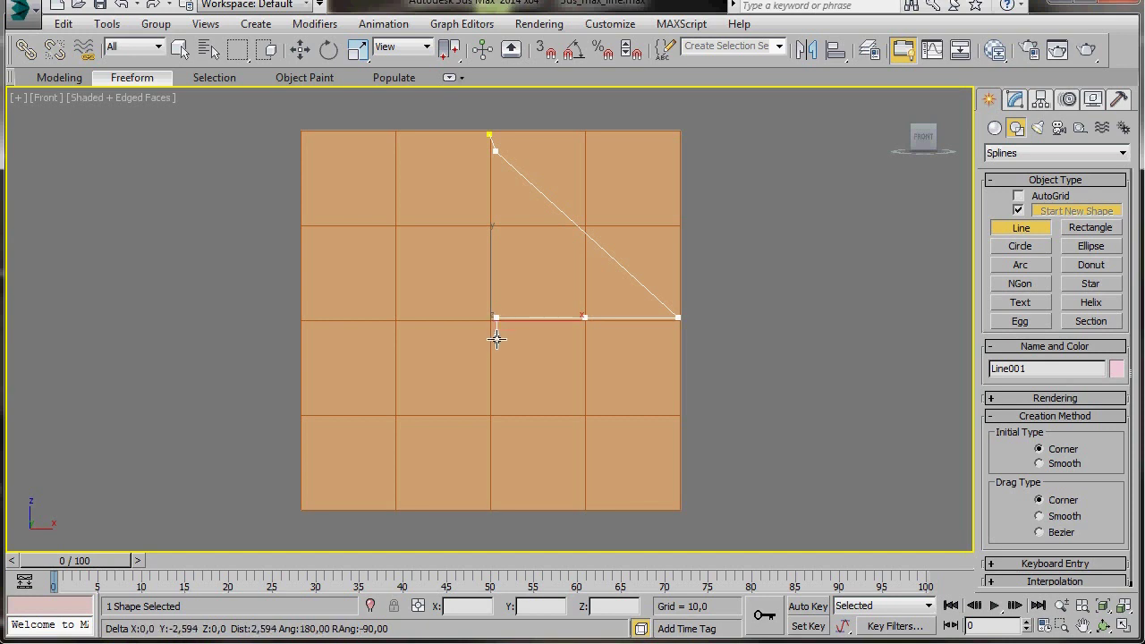
Step: Continue the line down the shaft's right side to the plane's lower edge and around a squared hook handle extending to the left
click(497, 510)
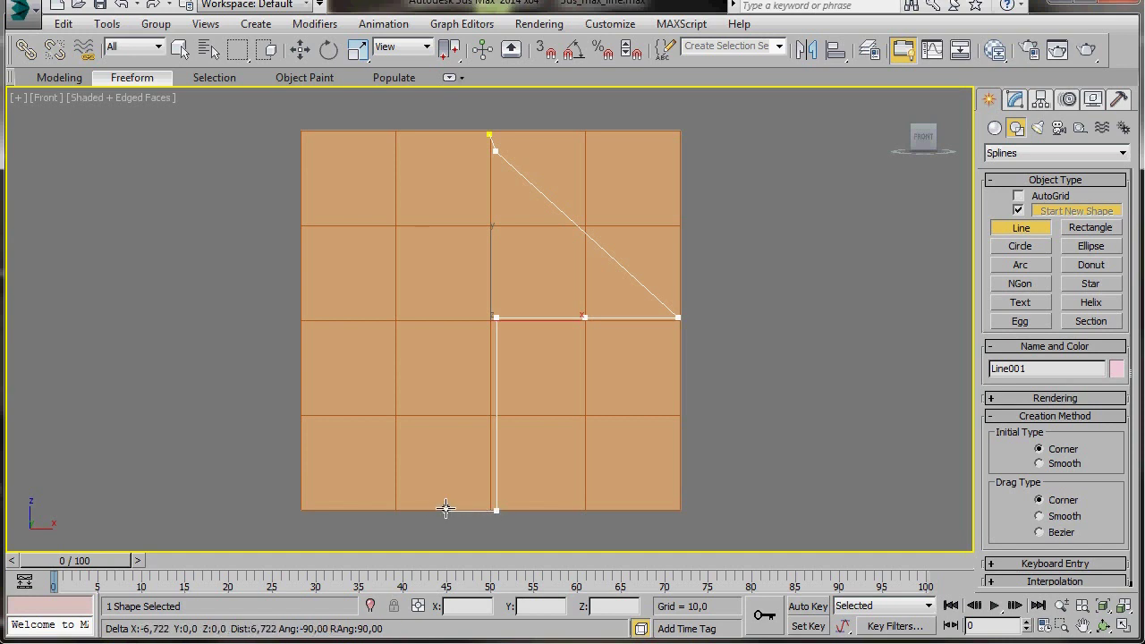
click(446, 509)
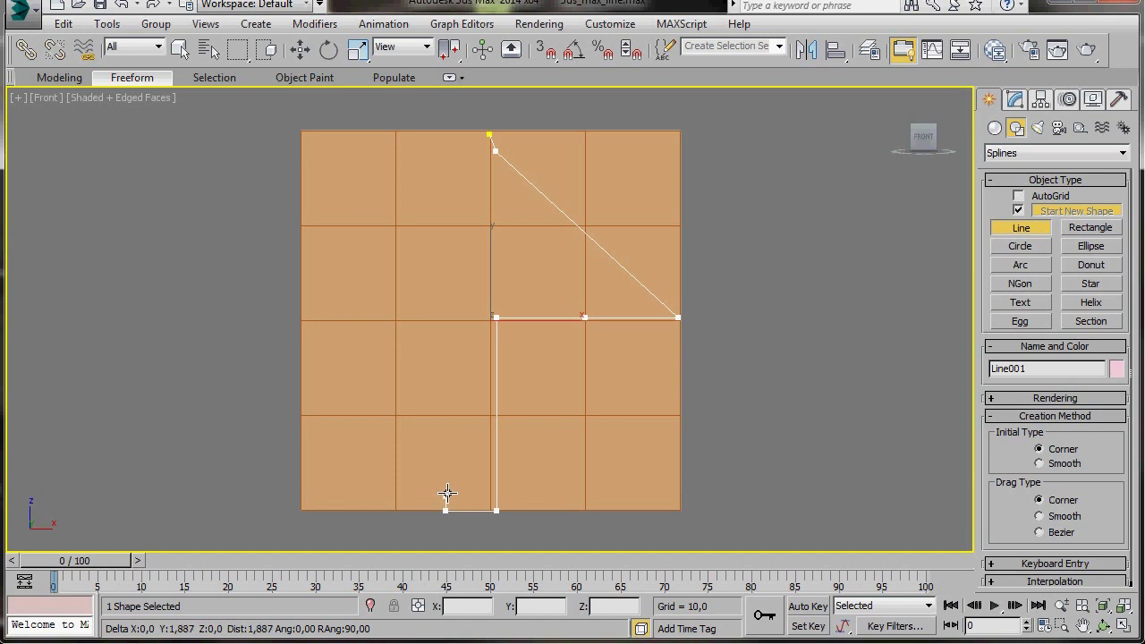
click(446, 471)
click(459, 471)
click(459, 496)
click(481, 495)
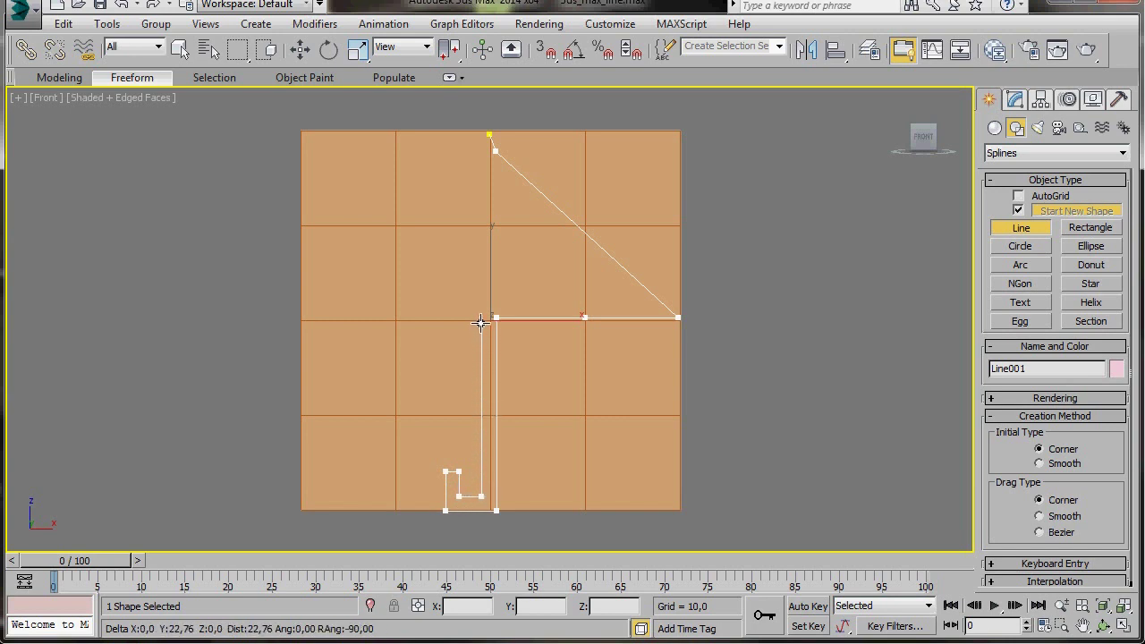
Step: Draw the shaft's left side and the left half of the canopy back to the starting tip, and close the spline
click(480, 318)
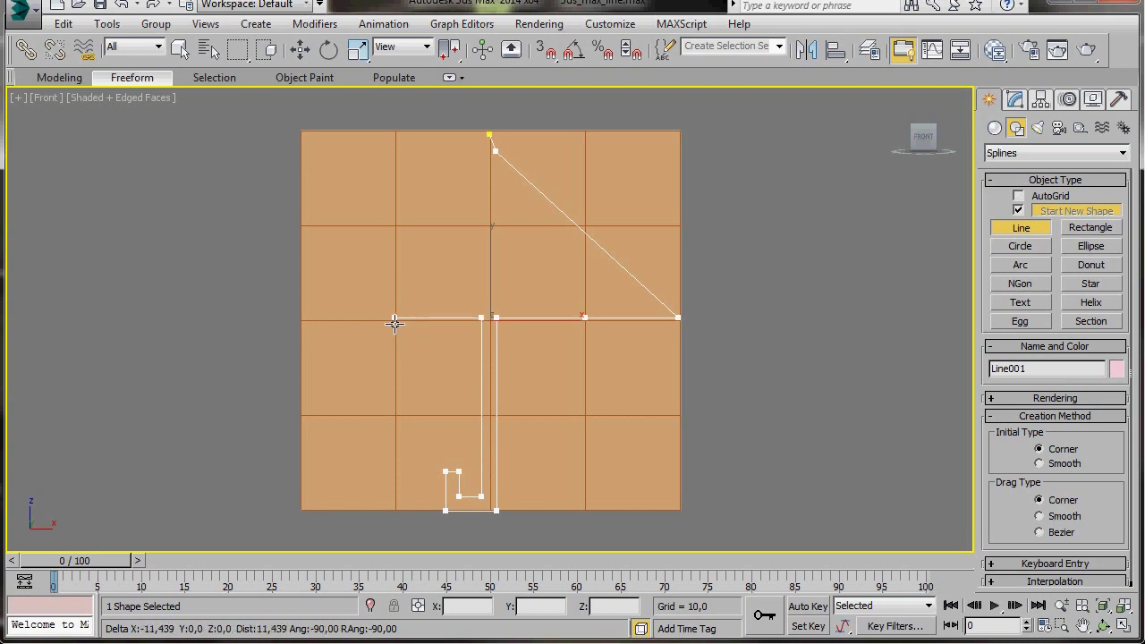
click(304, 320)
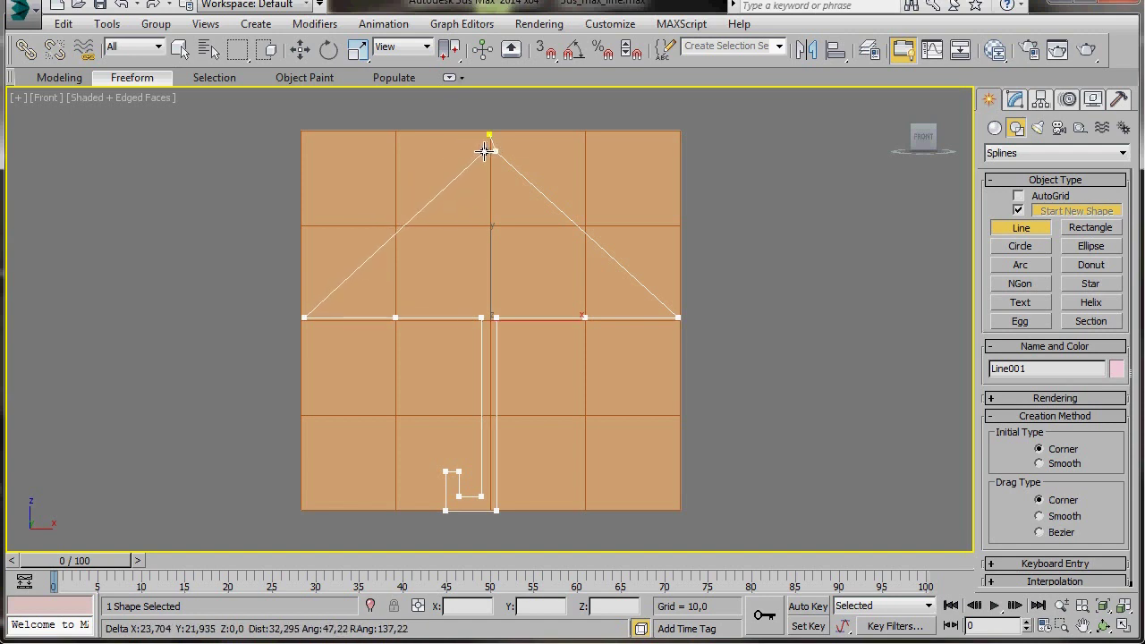
click(484, 150)
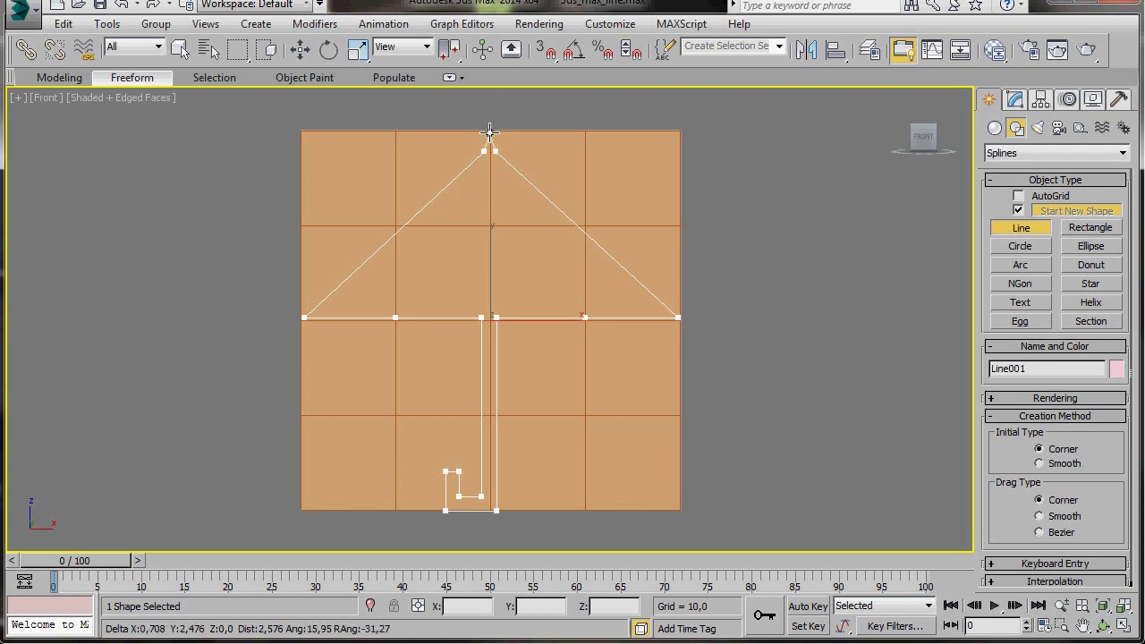
click(489, 133)
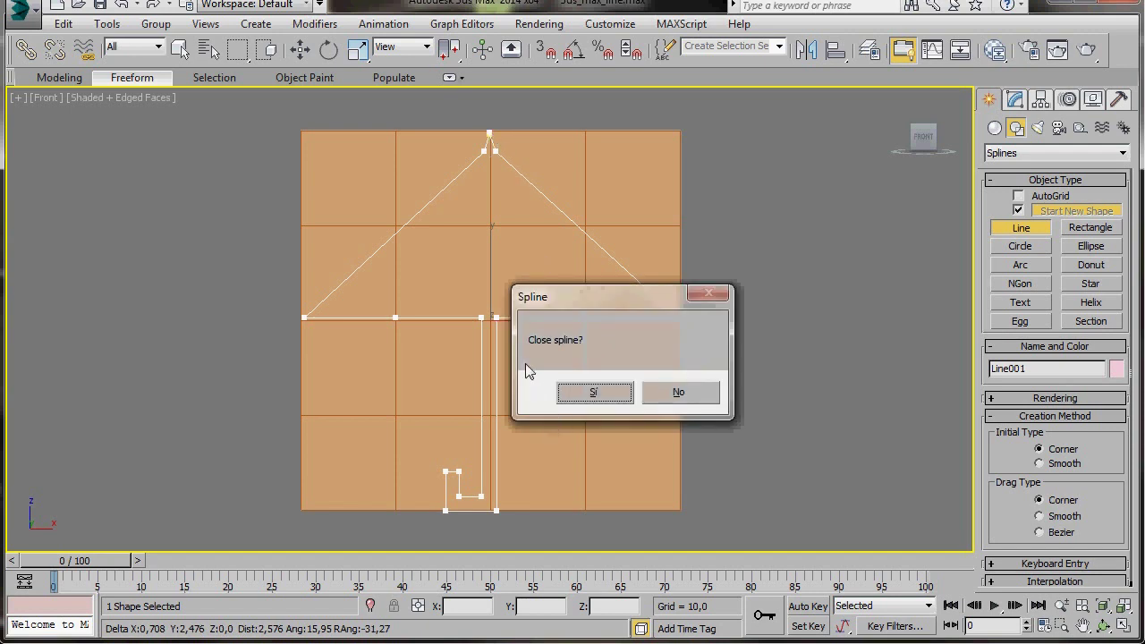
click(594, 393)
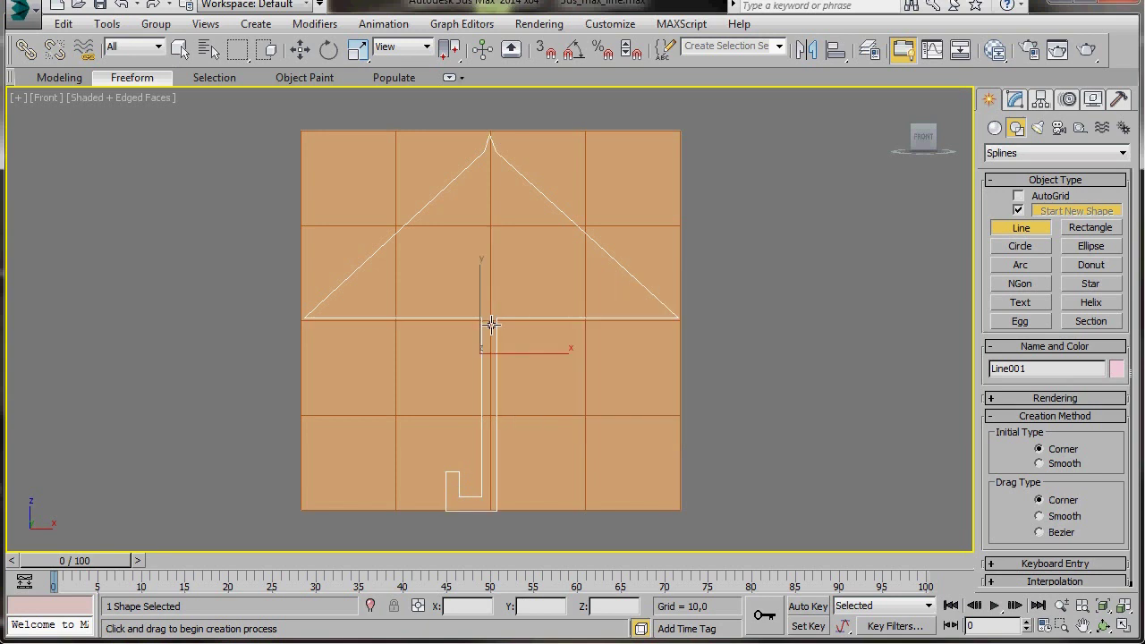
Step: Edit the spline at Vertex level and move the tip vertex onto the plane's vertical centre line and upper edge, about X 0, Z 24.9
click(1017, 102)
click(995, 172)
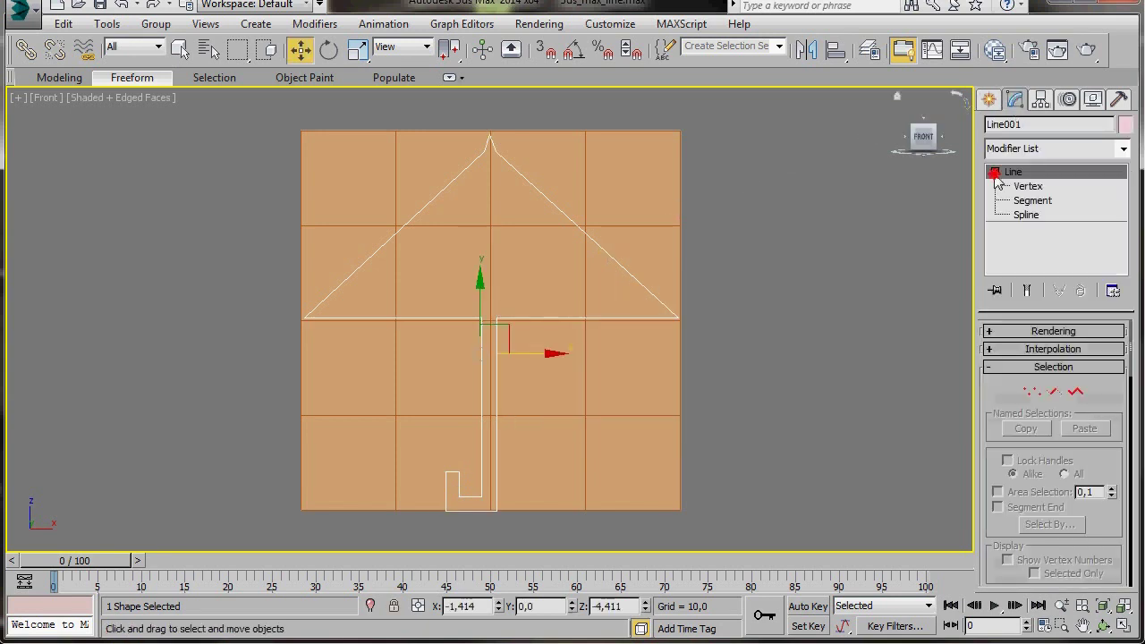
click(1028, 187)
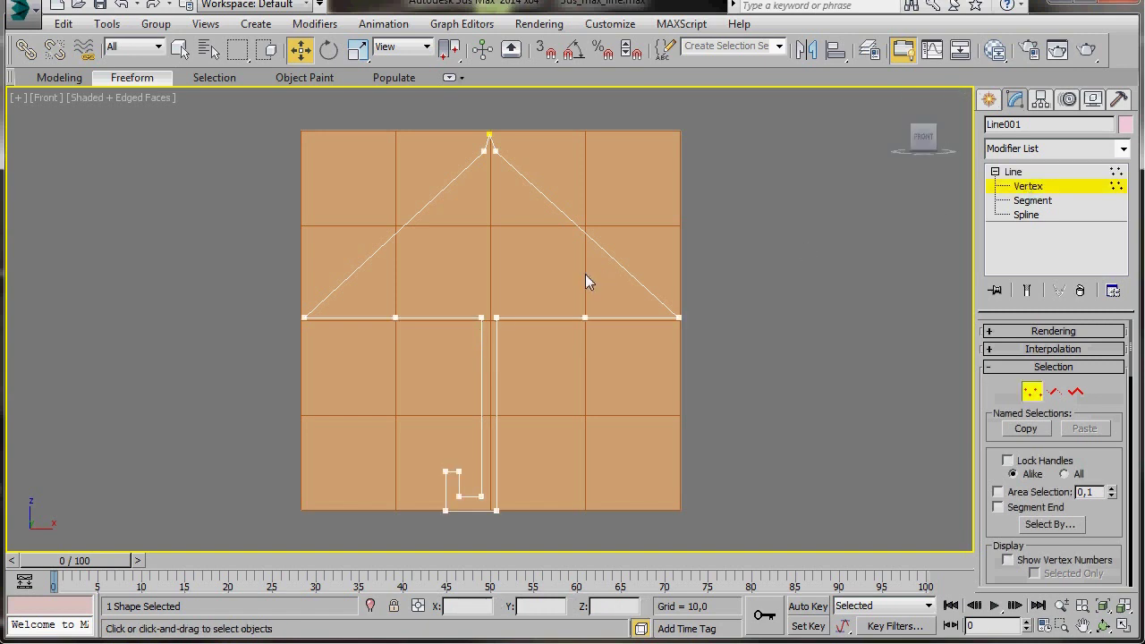
middle_drag(482, 257, 486, 444)
scroll(511, 358, up, 5)
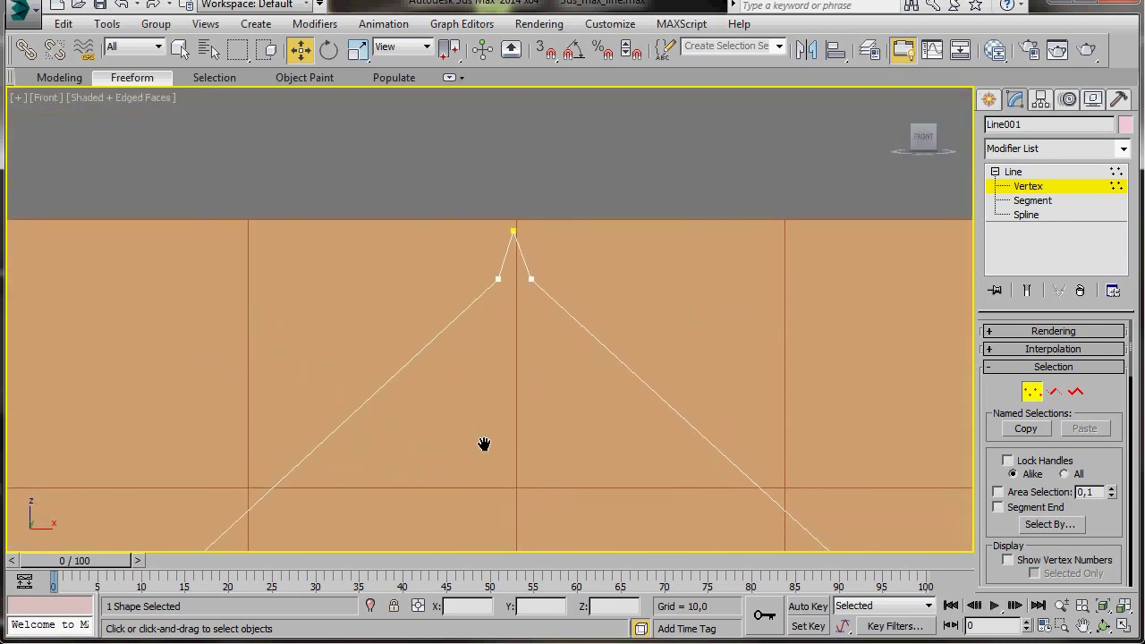
scroll(489, 452, up, 2)
middle_drag(520, 391, 534, 439)
scroll(535, 445, up, 2)
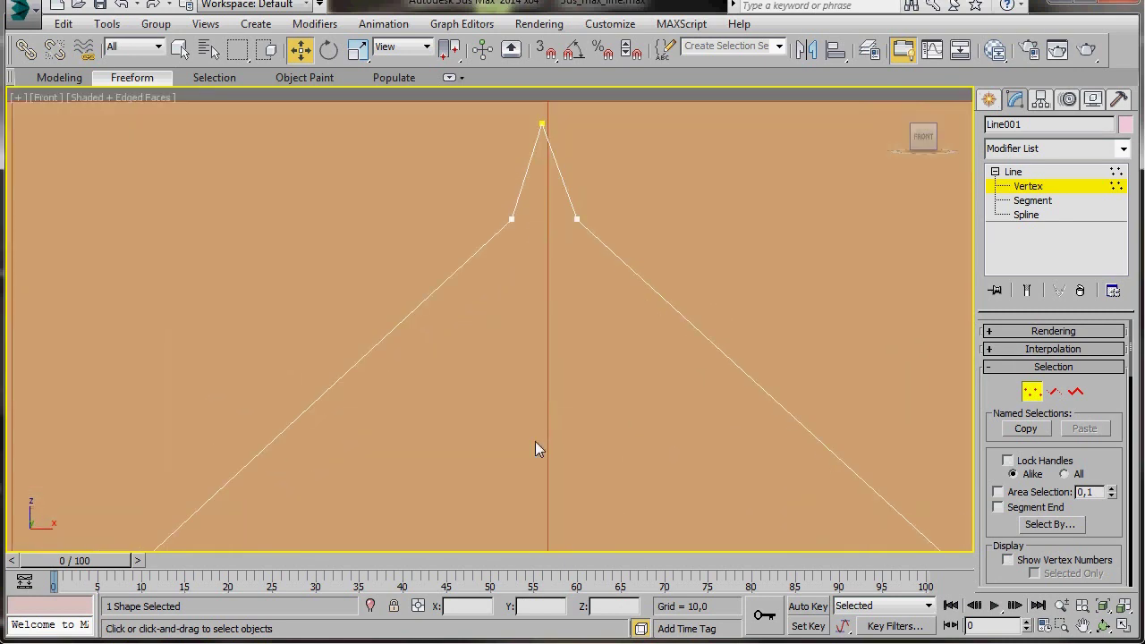
middle_drag(529, 325, 530, 434)
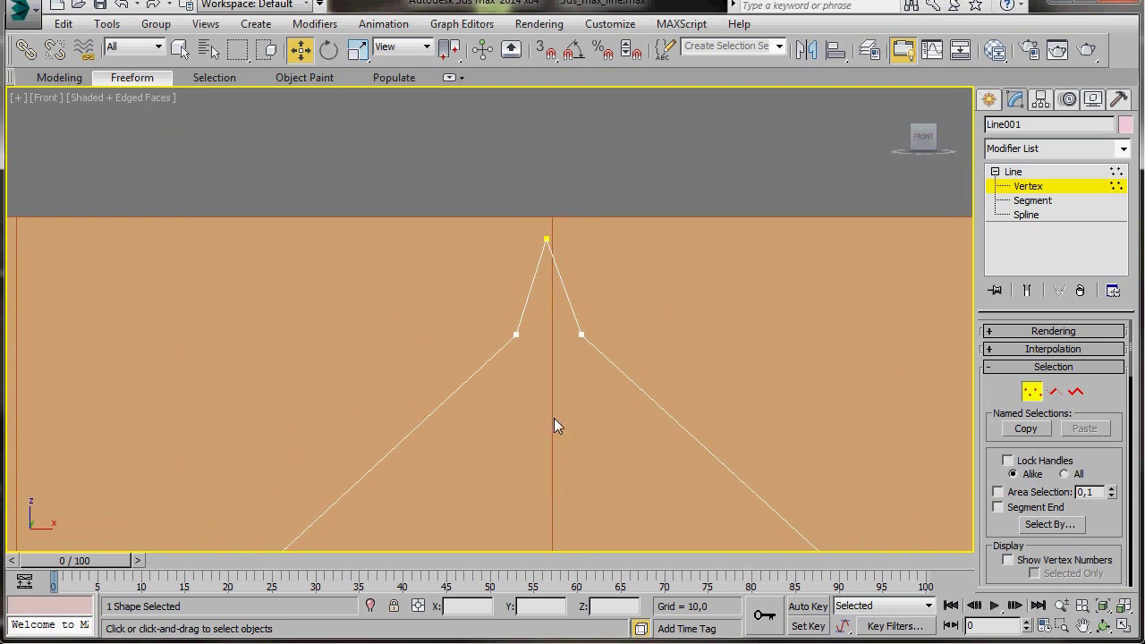
click(548, 240)
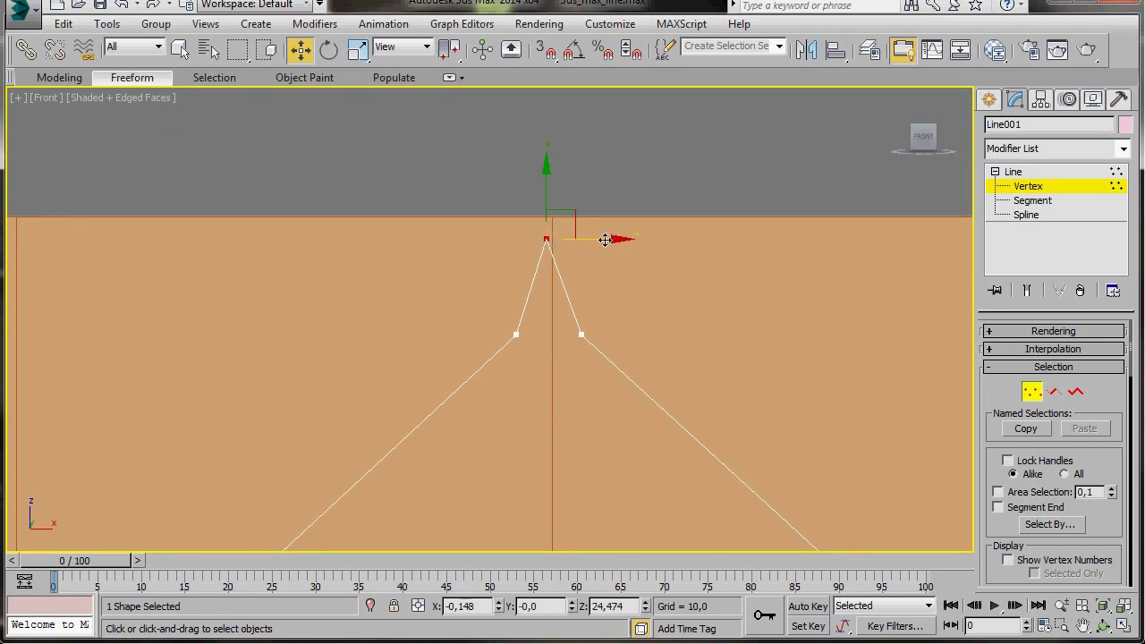
mouse_move(630, 238)
mouse_down()
mouse_move(646, 238)
mouse_move(596, 233)
mouse_move(620, 231)
mouse_up()
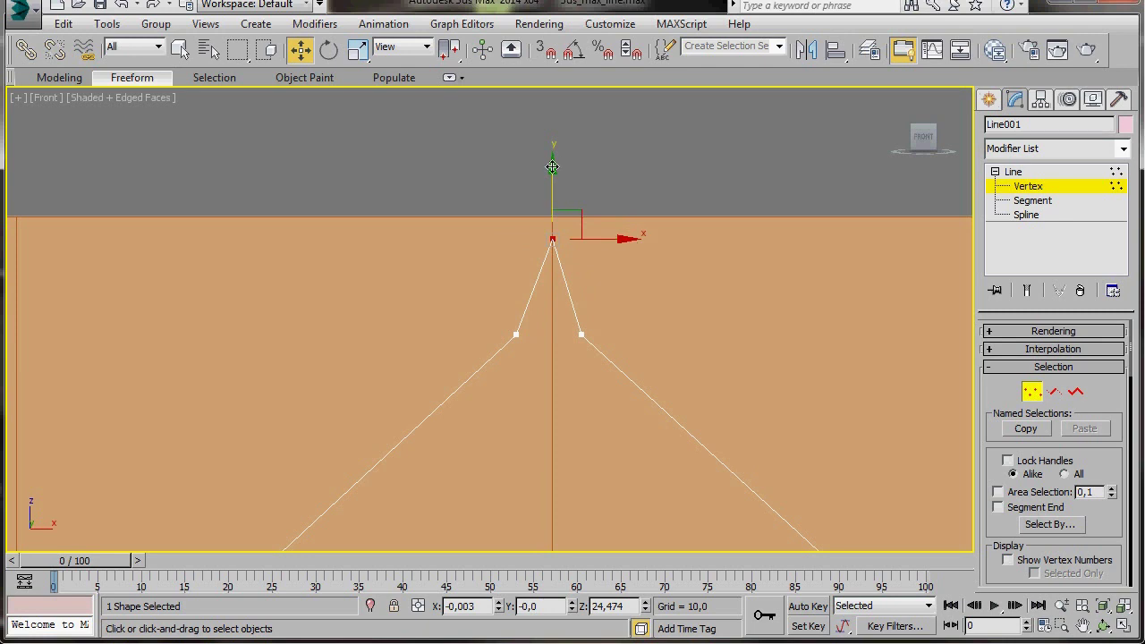
mouse_move(552, 166)
mouse_down()
mouse_move(547, 146)
mouse_move(548, 166)
mouse_up()
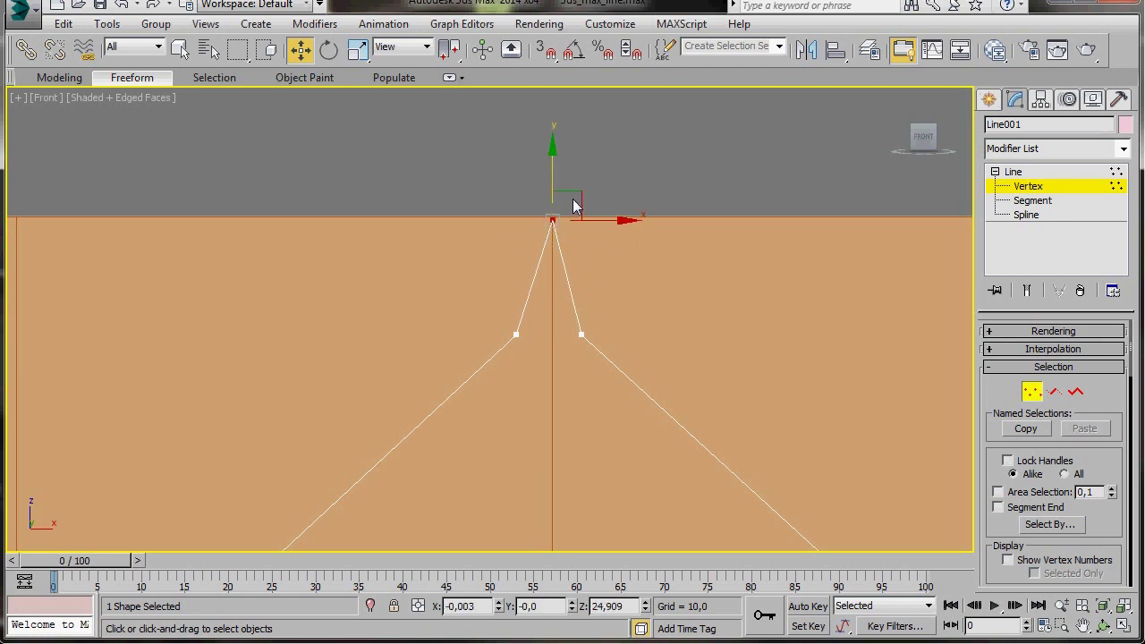
mouse_move(574, 199)
mouse_down()
mouse_move(522, 244)
mouse_move(614, 174)
mouse_move(576, 250)
mouse_move(577, 197)
mouse_up()
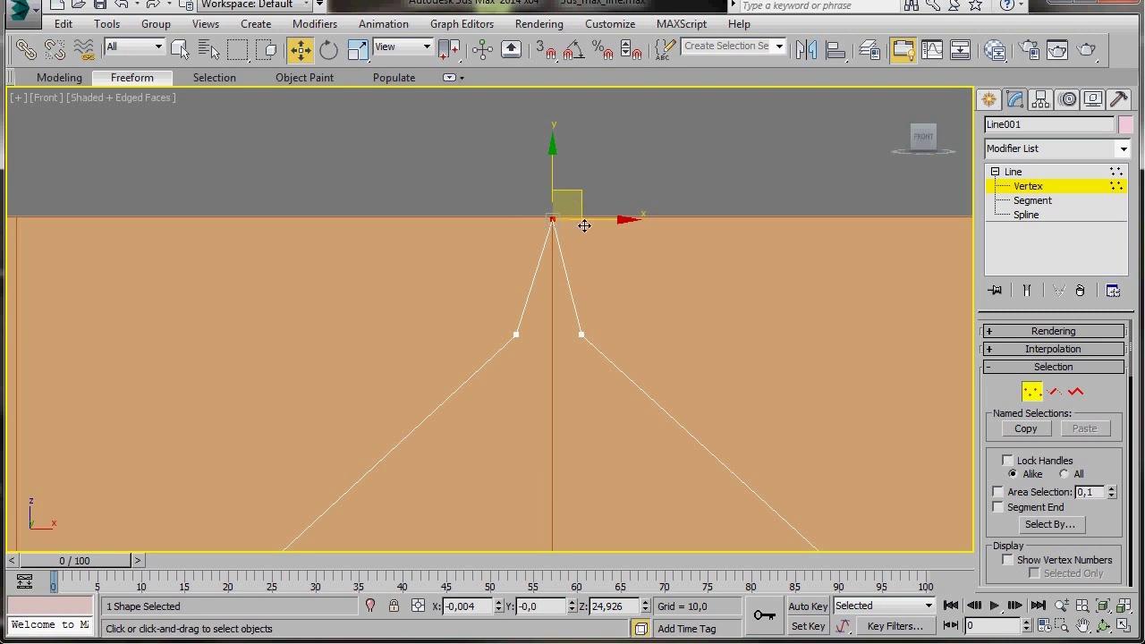
Step: Move the two vertices just below the tip closer to the centre line, to about X -0.63 and X 0.55
click(516, 338)
drag(580, 336, 587, 332)
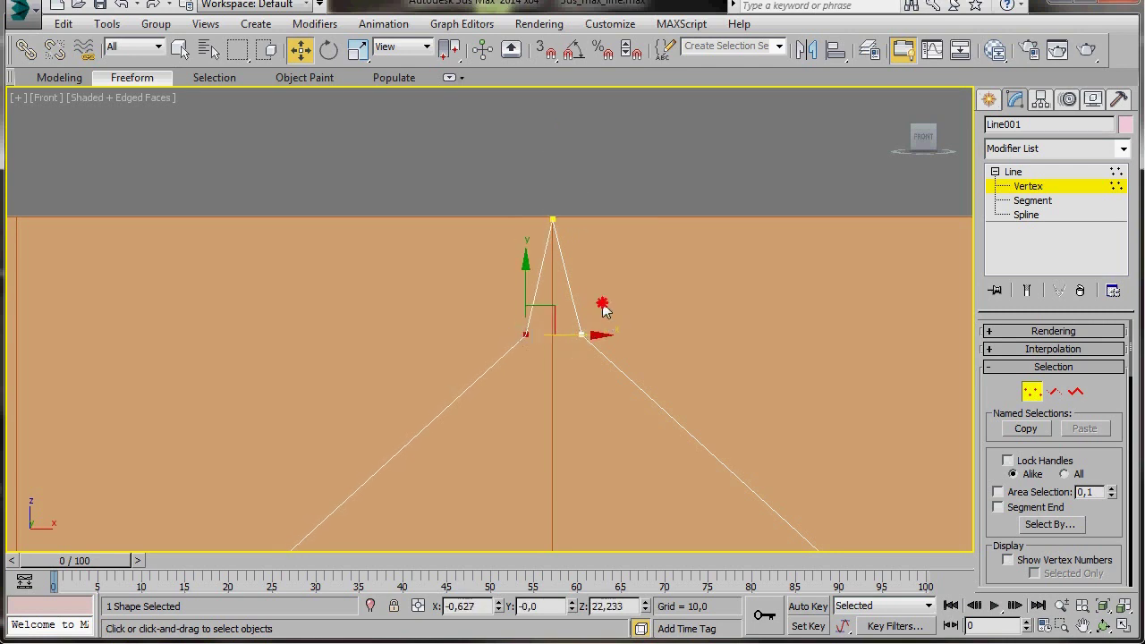
click(590, 340)
click(584, 335)
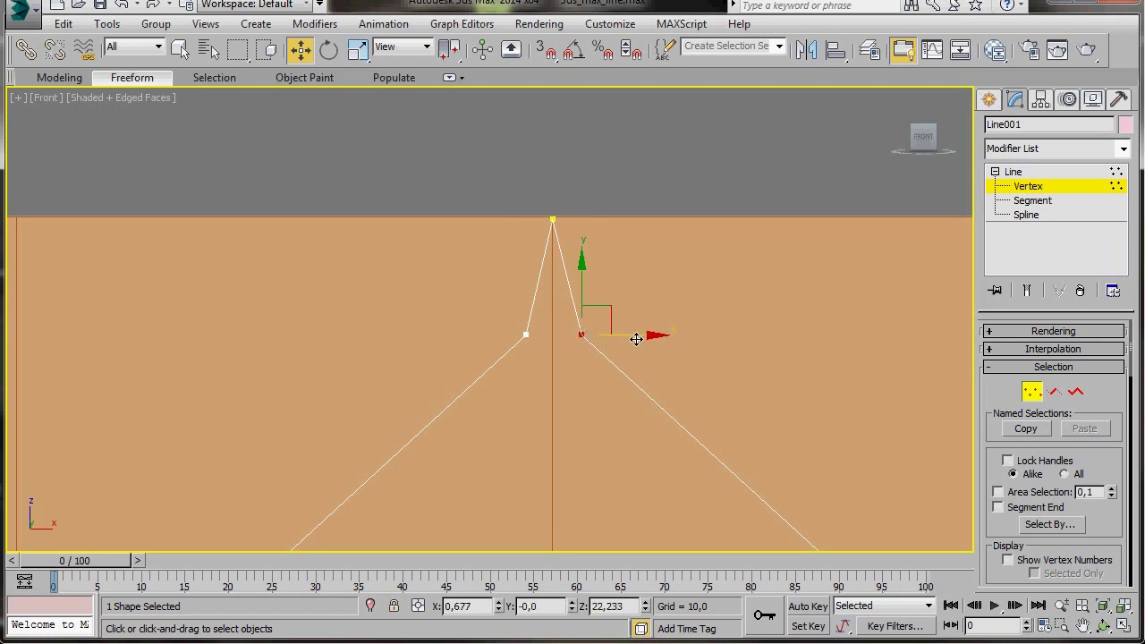
drag(656, 335, 646, 336)
click(513, 359)
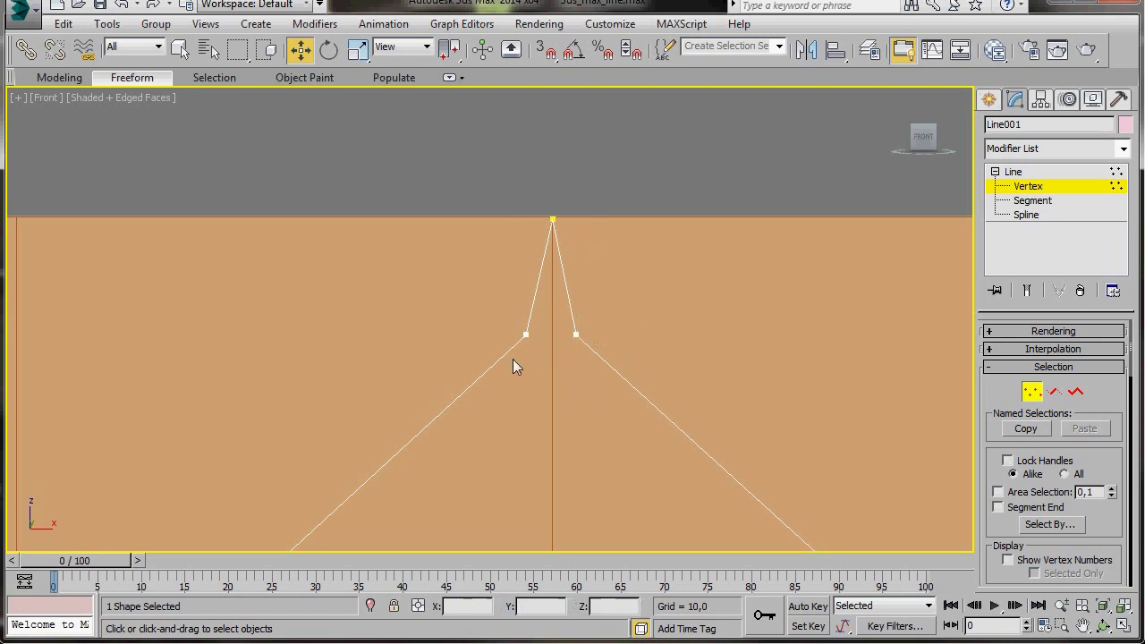
click(577, 333)
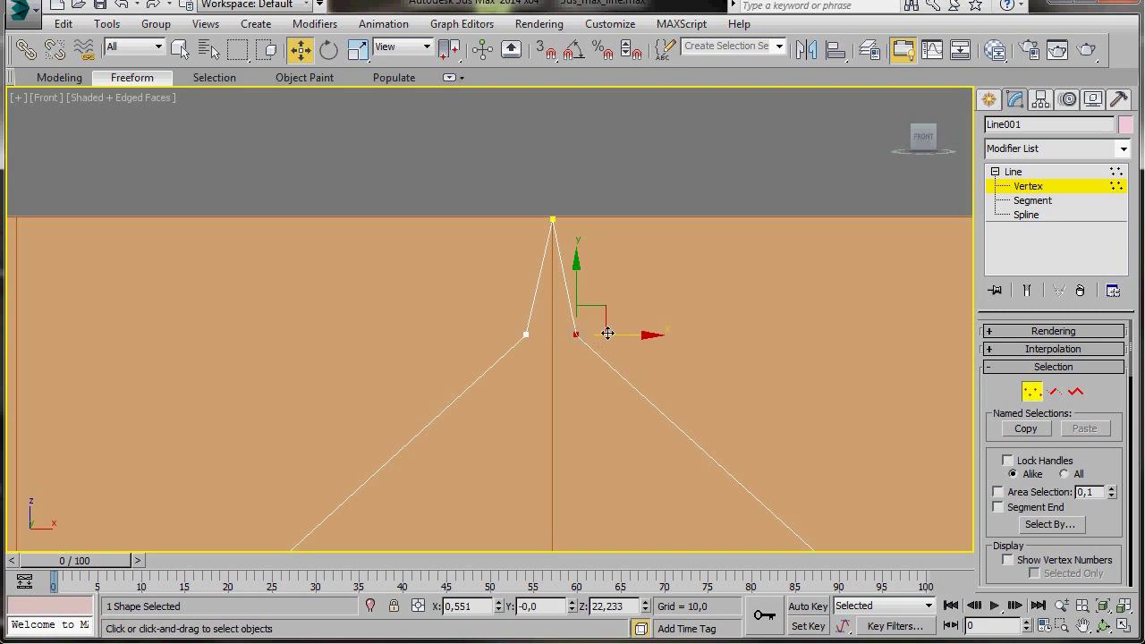
click(557, 420)
Step: Use Refine to add a vertex near the middle of each of the four segments along the canopy's lower edge
middle_drag(568, 425, 564, 328)
scroll(556, 491, down, 1)
middle_drag(555, 491, 525, 156)
scroll(510, 376, down, 2)
middle_drag(518, 388, 530, 324)
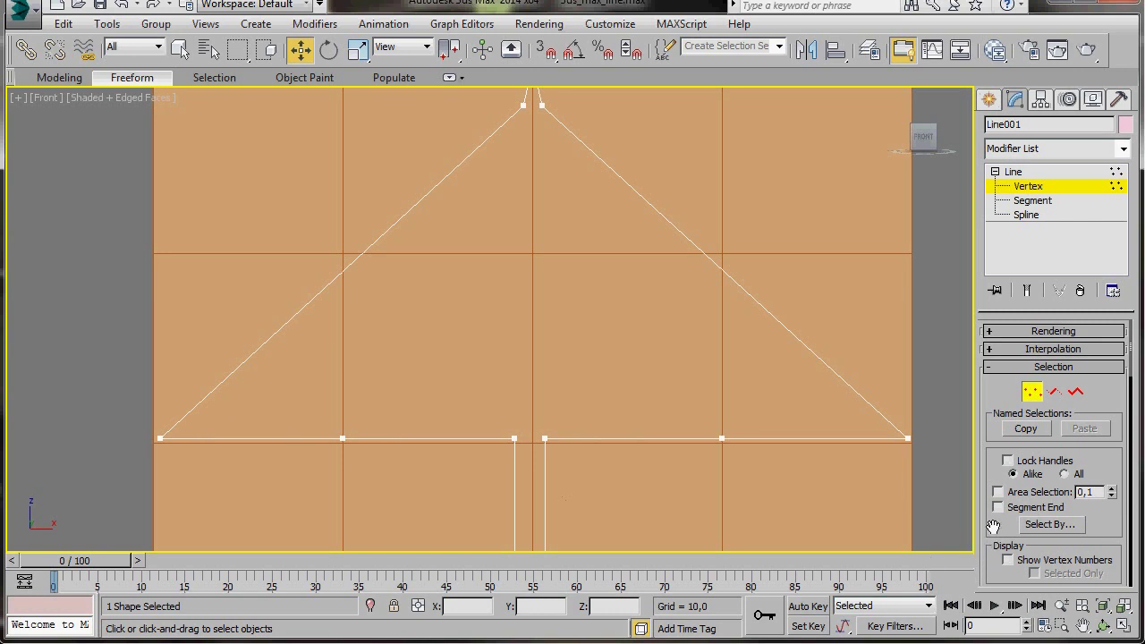
scroll(993, 526, down, 5)
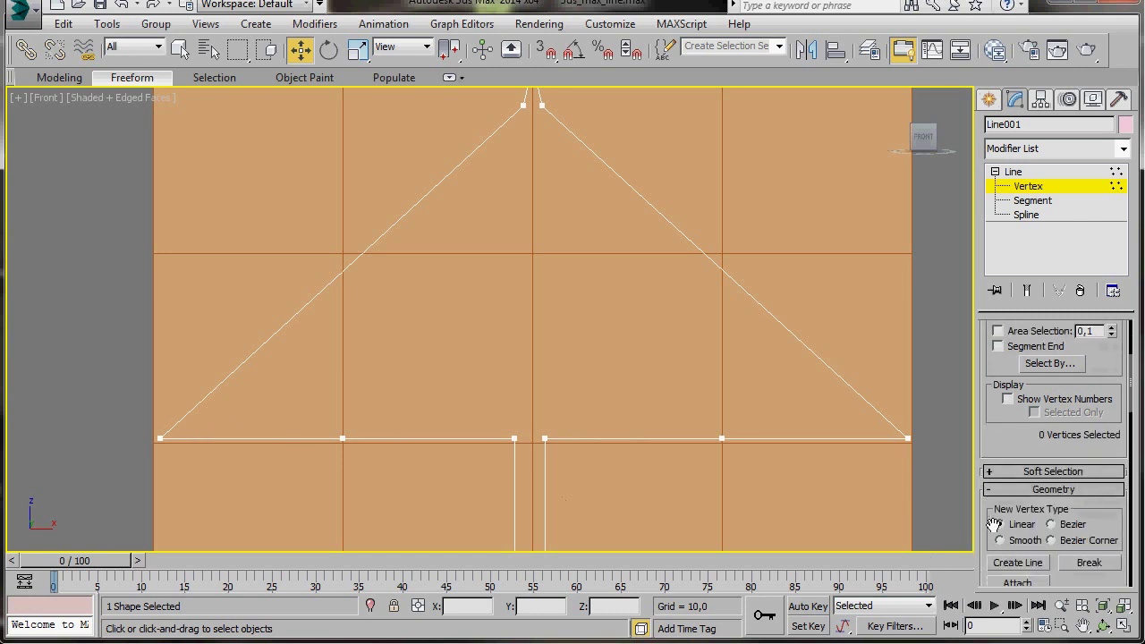
scroll(993, 528, down, 3)
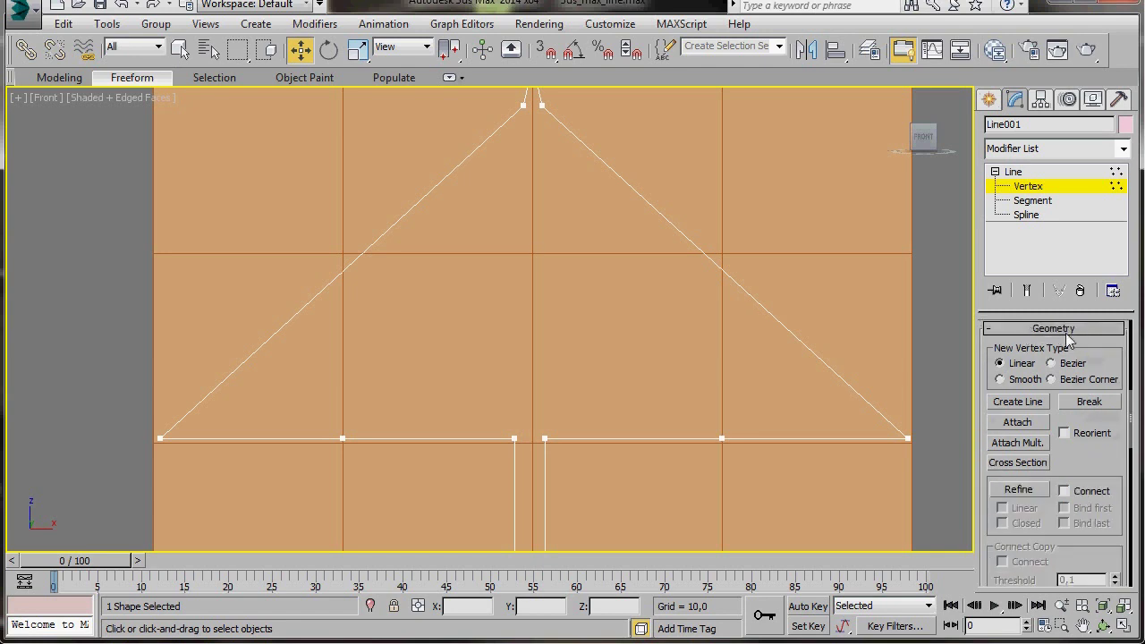
click(1017, 490)
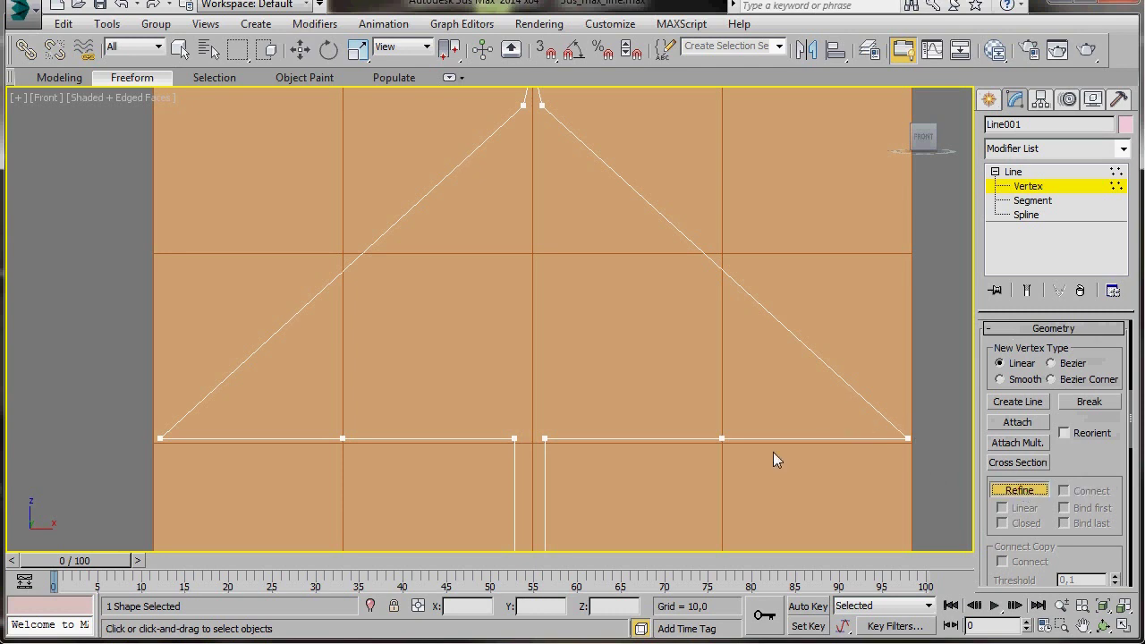
click(723, 438)
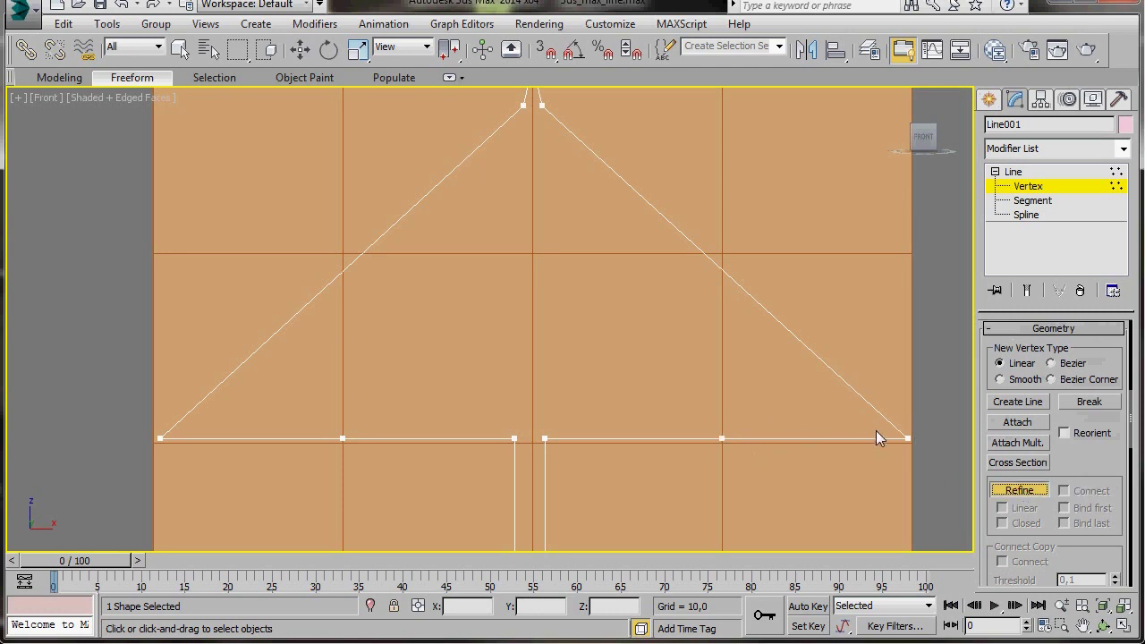
click(821, 438)
click(635, 439)
right_click(264, 464)
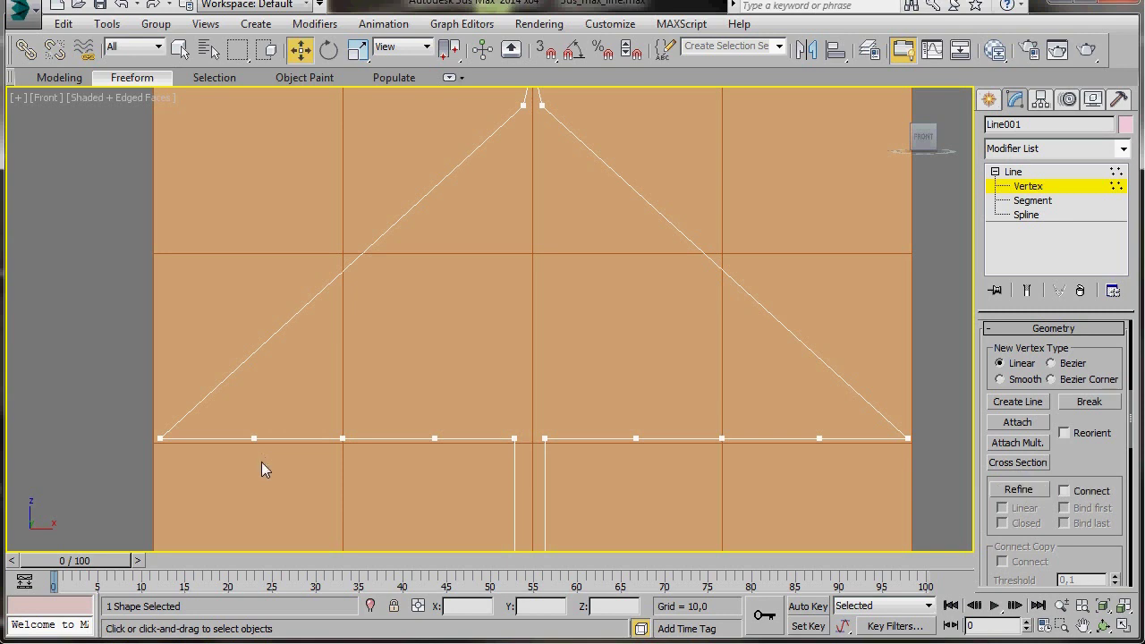
Step: Select the four added vertices on the canopy's lower edge and move them up slightly together to form peaks
click(258, 439)
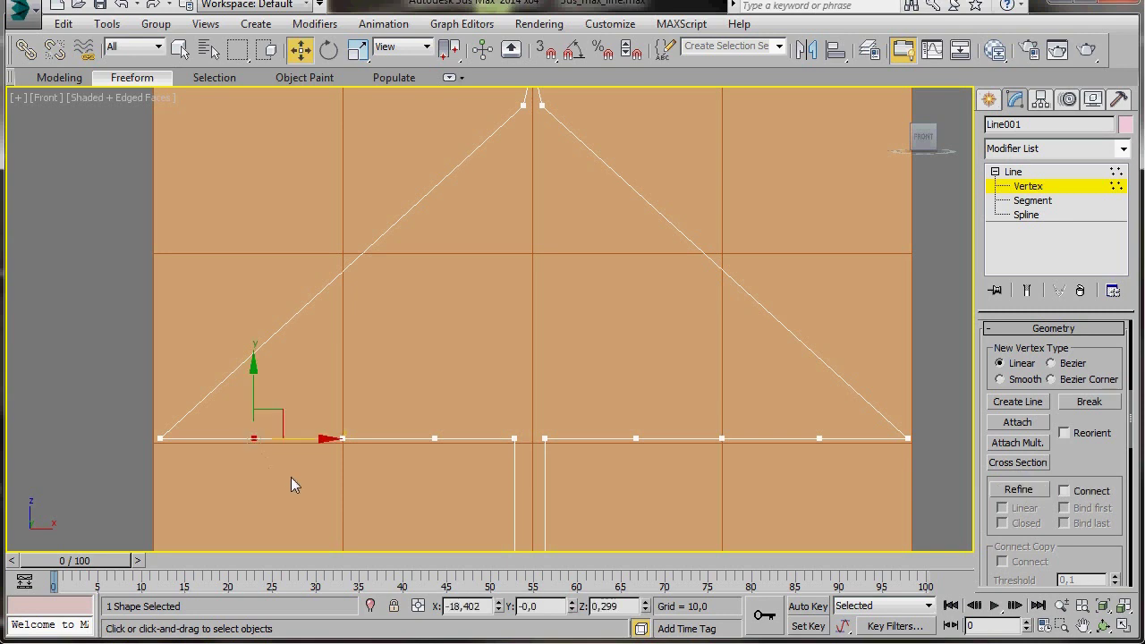
ctrl+click(434, 439)
ctrl+click(635, 438)
ctrl+click(819, 438)
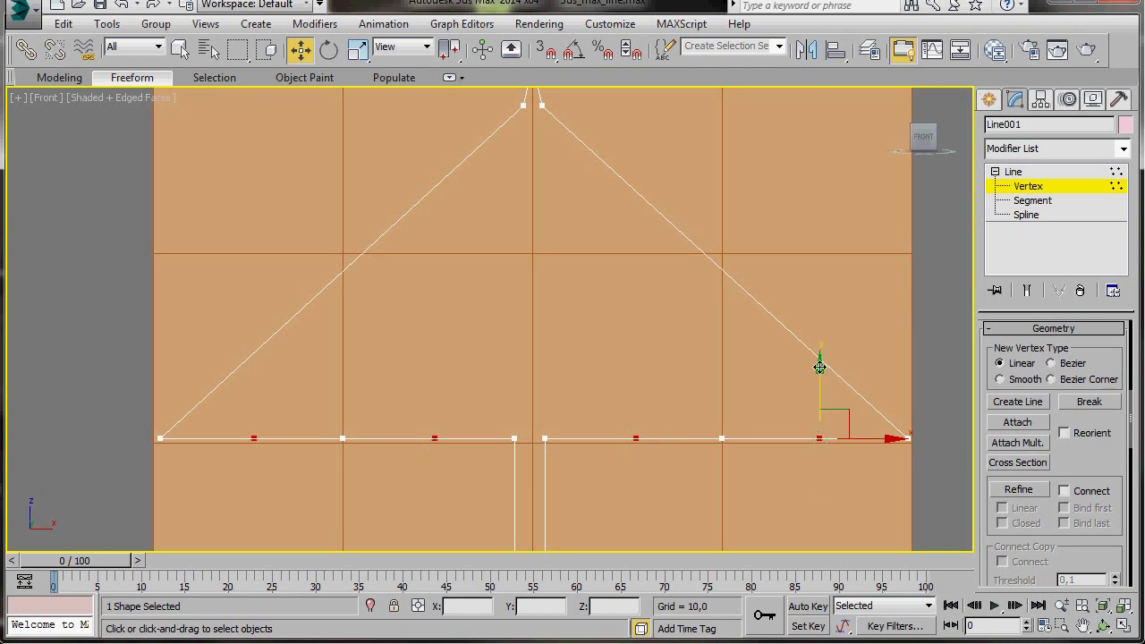
drag(820, 367, 819, 337)
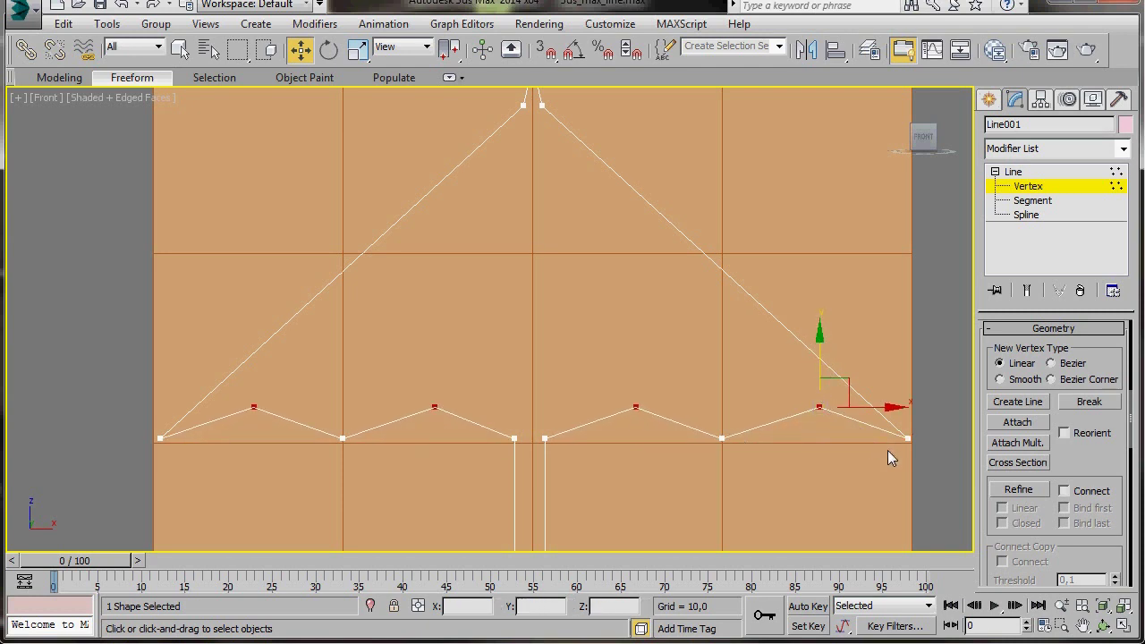
Step: Convert the four selected peak vertices on the canopy's lower edge to Smooth
right_click(820, 407)
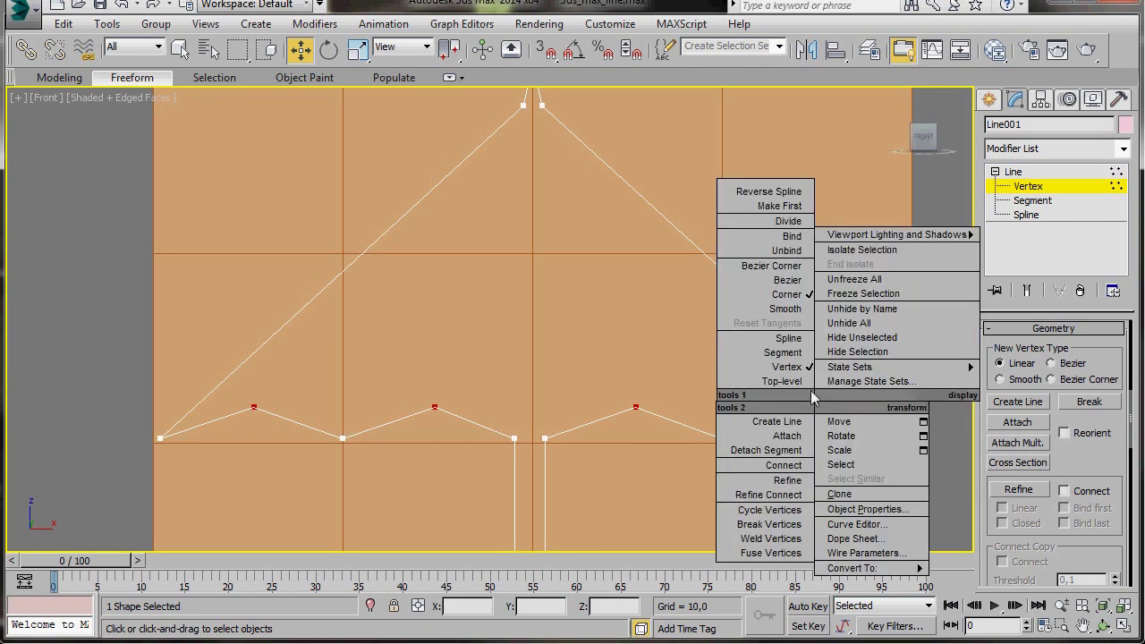
click(781, 311)
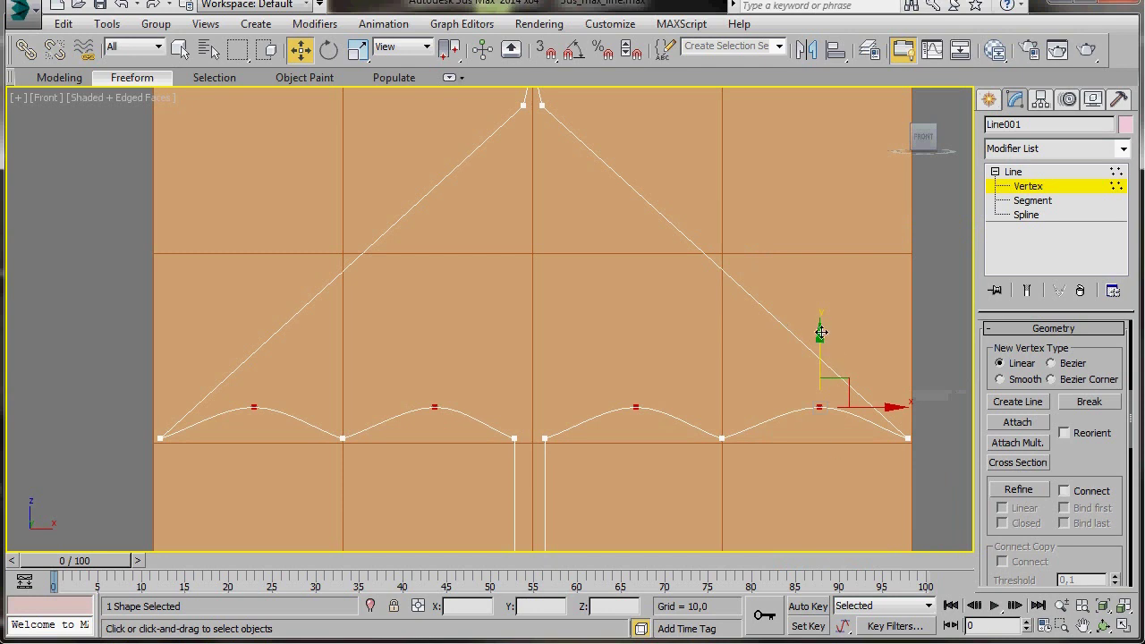
mouse_move(820, 332)
mouse_down()
mouse_move(814, 365)
mouse_move(810, 335)
mouse_up()
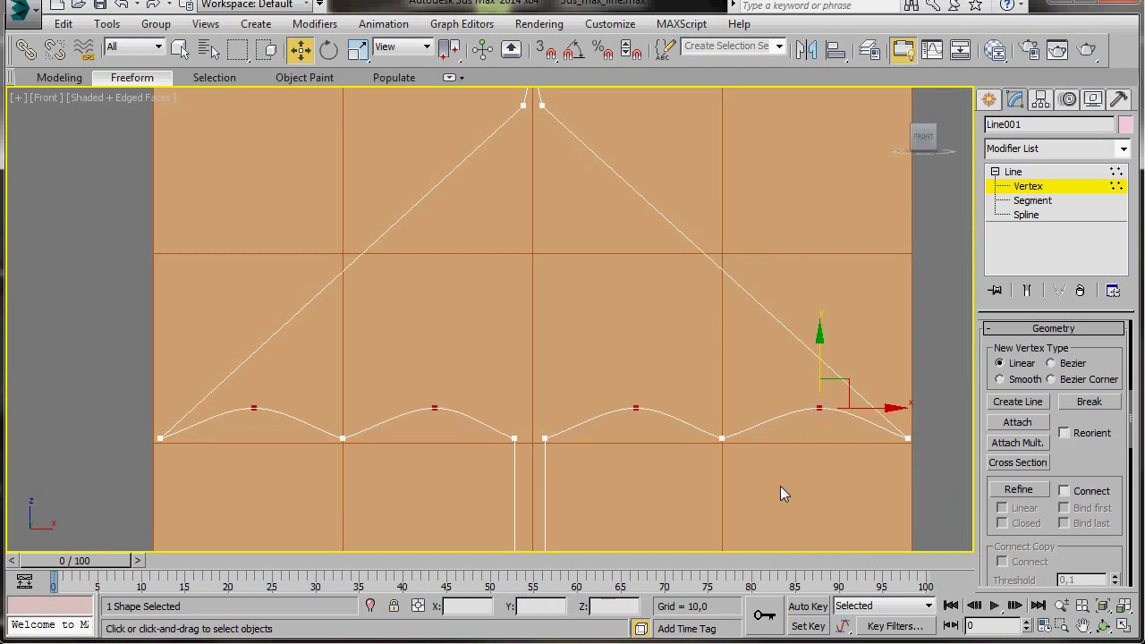
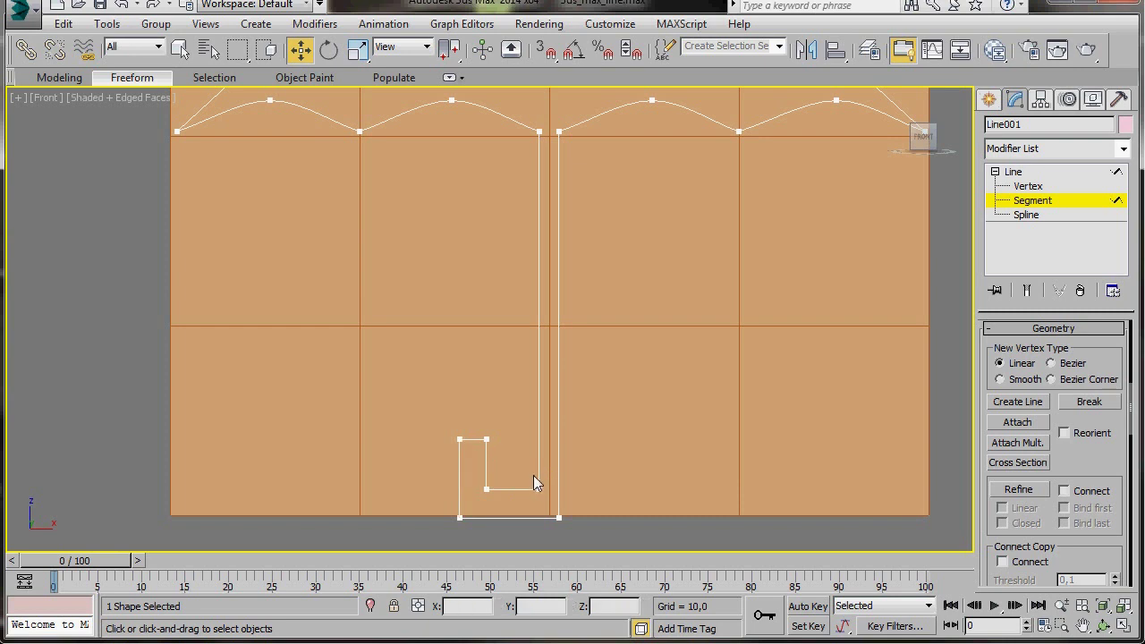
Step: At Segment level, move the handle's outer vertical segment slightly inward to narrow the hook's free end
click(459, 477)
drag(521, 479, 534, 476)
click(616, 462)
Step: At Vertex level, fillet the two top vertices of the handle's free end into a semicircular cap
click(1028, 186)
middle_drag(577, 492, 742, 405)
scroll(592, 363, up, 8)
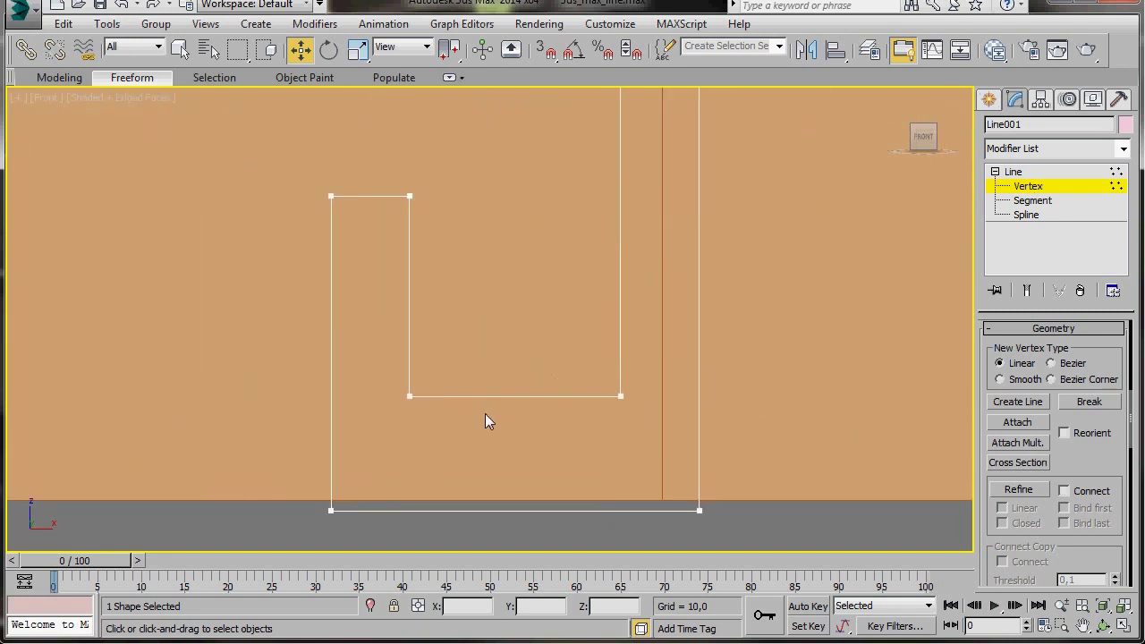
drag(289, 177, 442, 226)
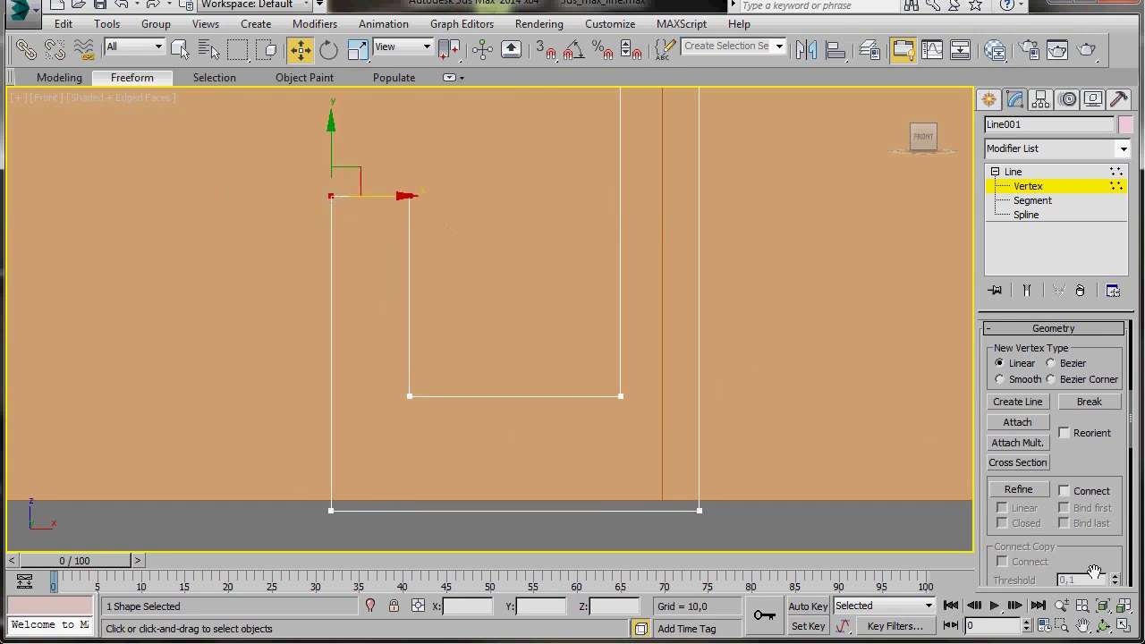
drag(1005, 562, 1006, 368)
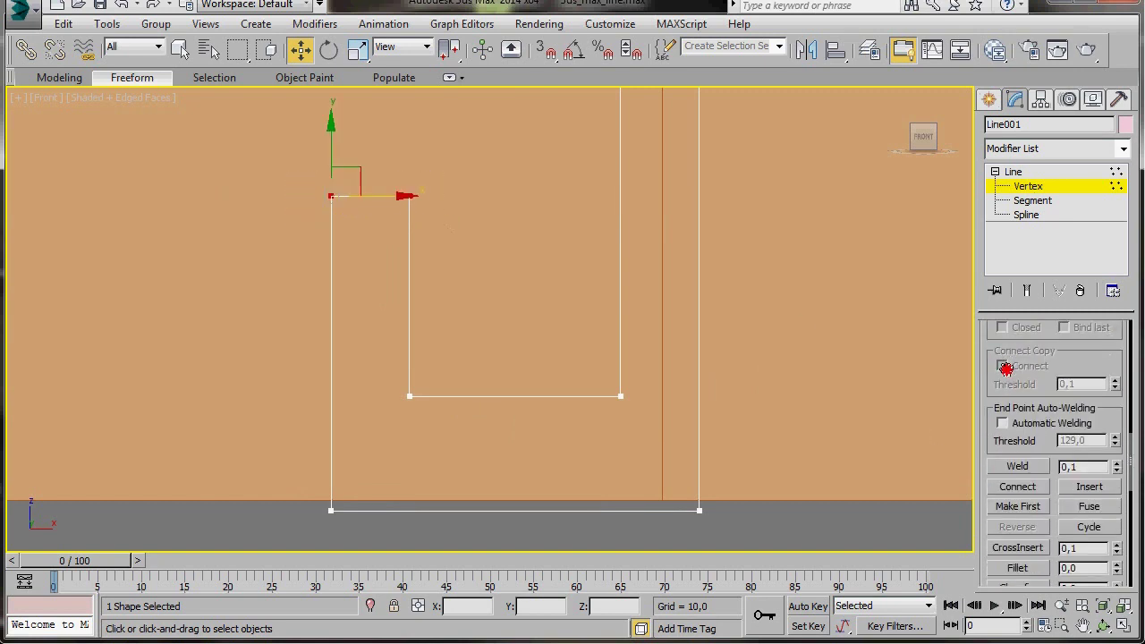
click(1018, 571)
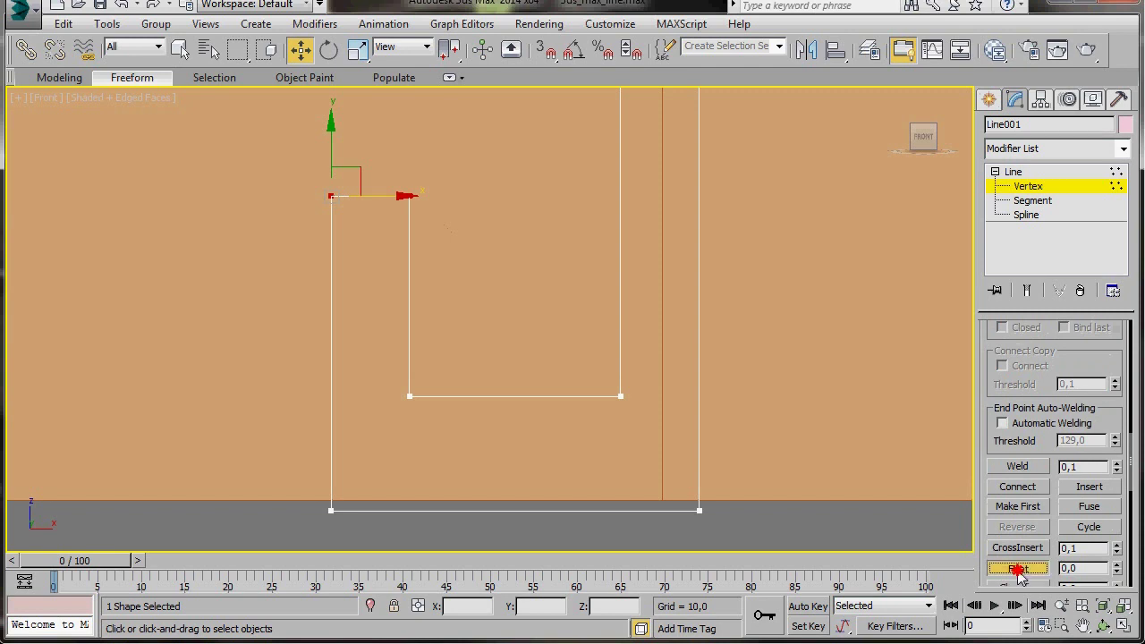
middle_drag(455, 287, 544, 380)
scroll(545, 380, up, 5)
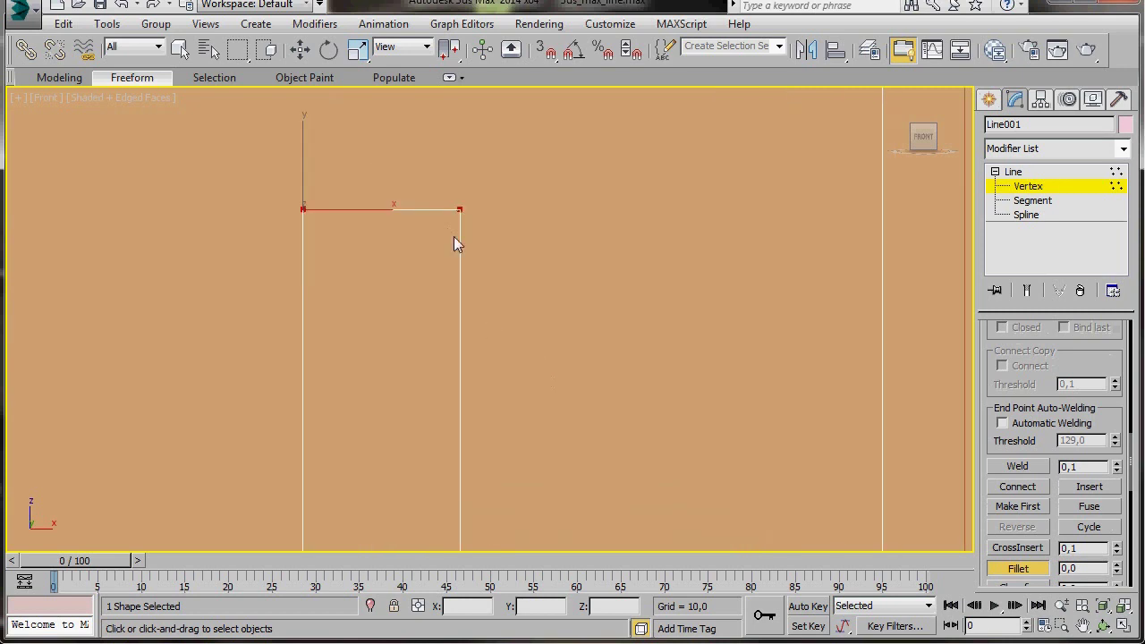
drag(461, 209, 461, 77)
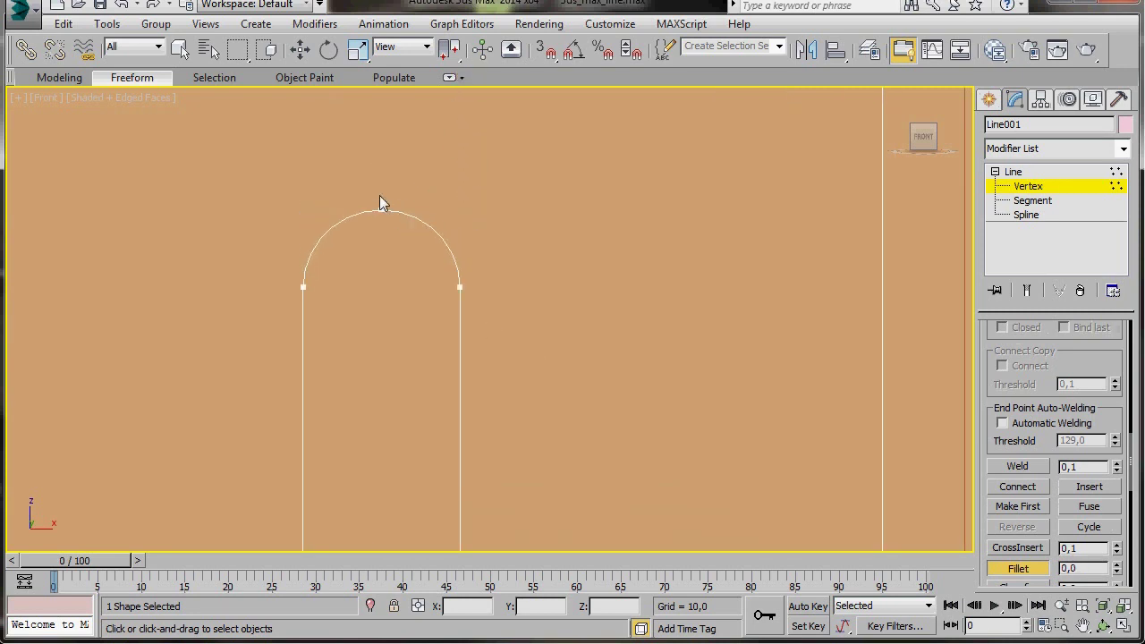
Step: Weld the two near-coincident vertices at the crown of the handle's rounded cap, using a weld threshold of 1.1
middle_drag(399, 349, 555, 417)
scroll(566, 421, up, 6)
middle_drag(458, 226, 481, 442)
scroll(529, 434, up, 4)
middle_drag(582, 379, 534, 414)
scroll(502, 403, up, 2)
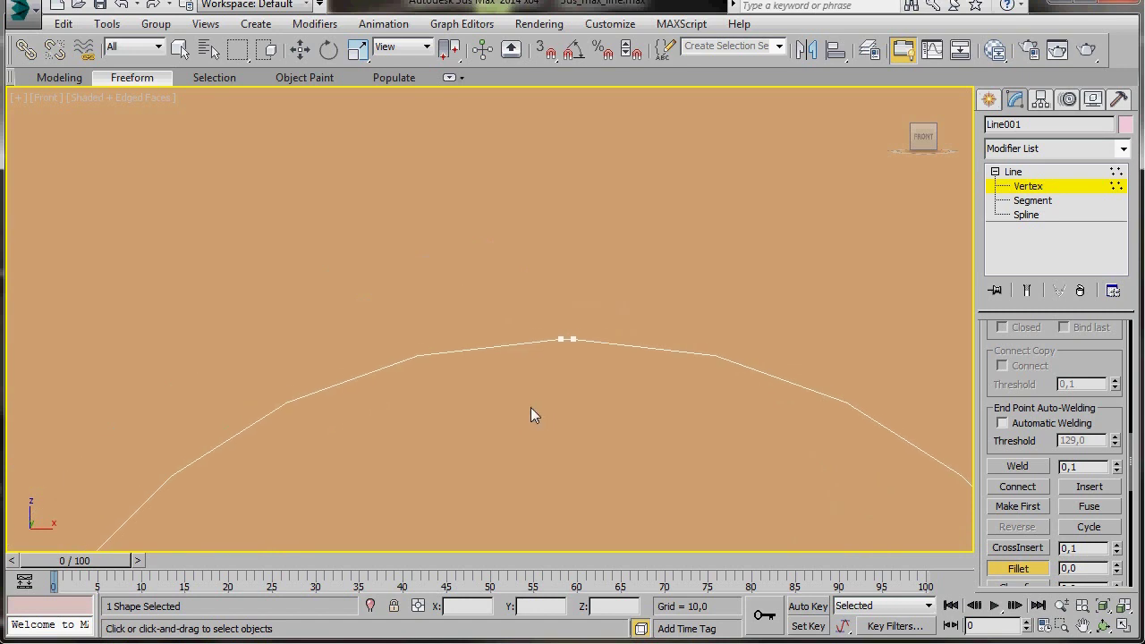
scroll(519, 402, up, 2)
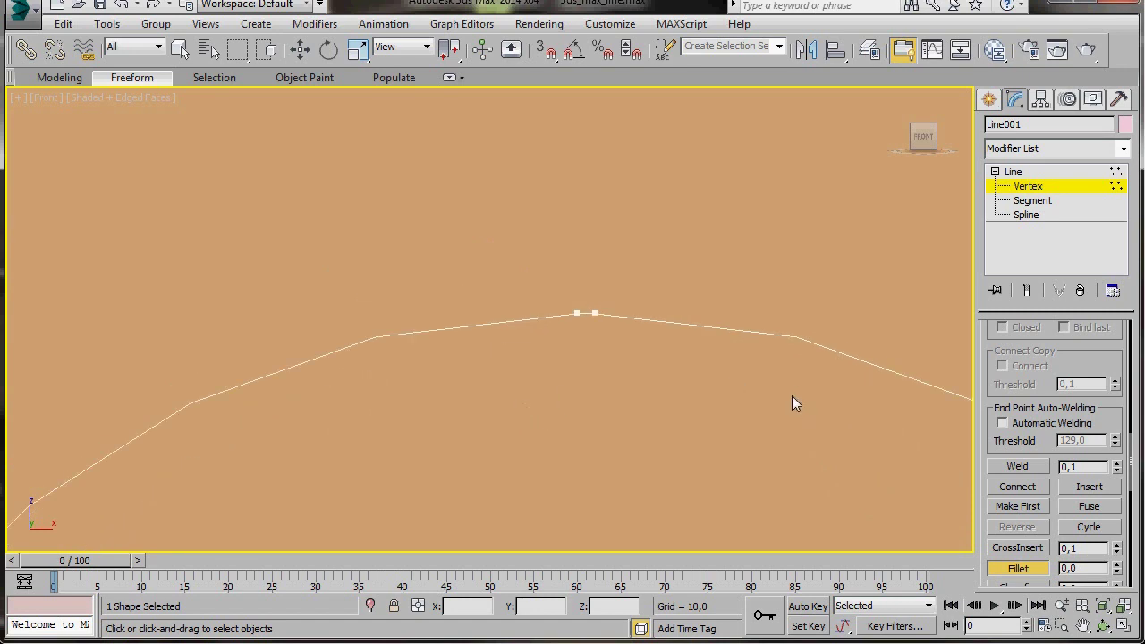
drag(523, 266, 631, 369)
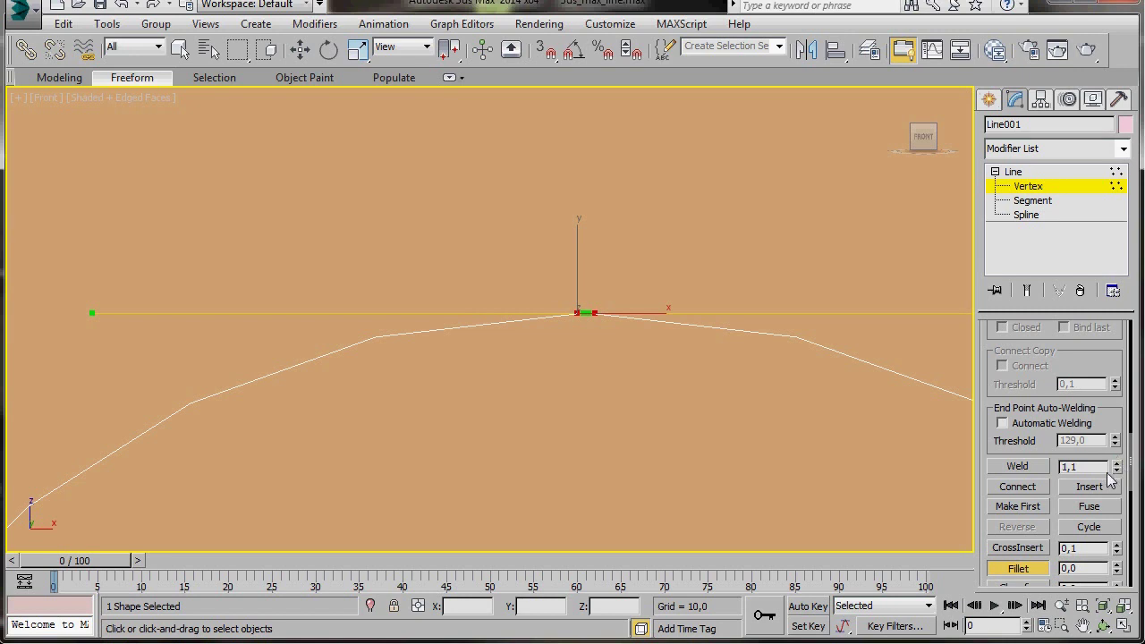
click(1011, 467)
drag(511, 259, 652, 350)
click(586, 405)
Step: Fillet the two inner bottom corner vertices of the handle into a full semicircular curve
scroll(572, 401, down, 5)
middle_drag(557, 460, 519, 357)
scroll(518, 357, down, 3)
middle_drag(550, 462, 426, 151)
scroll(439, 188, down, 2)
scroll(468, 318, down, 3)
scroll(466, 324, up, 2)
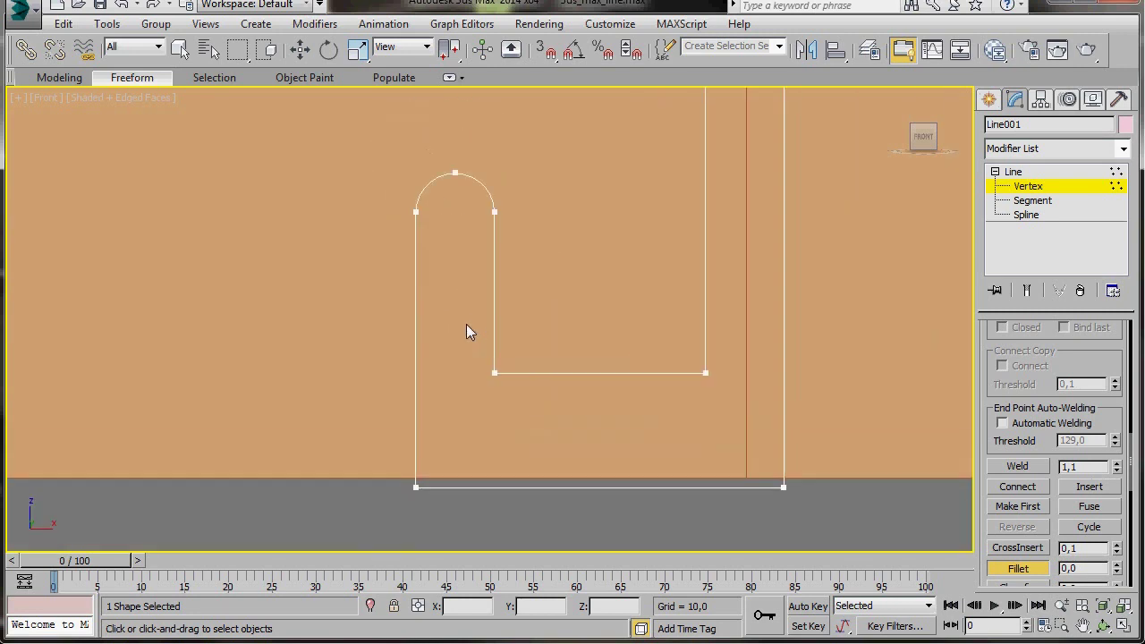
drag(462, 322, 719, 422)
drag(704, 374, 704, 194)
Step: Weld the two adjacent vertices at the lowest point of the handle's inner curve
drag(552, 347, 646, 424)
scroll(616, 409, up, 3)
scroll(616, 408, up, 4)
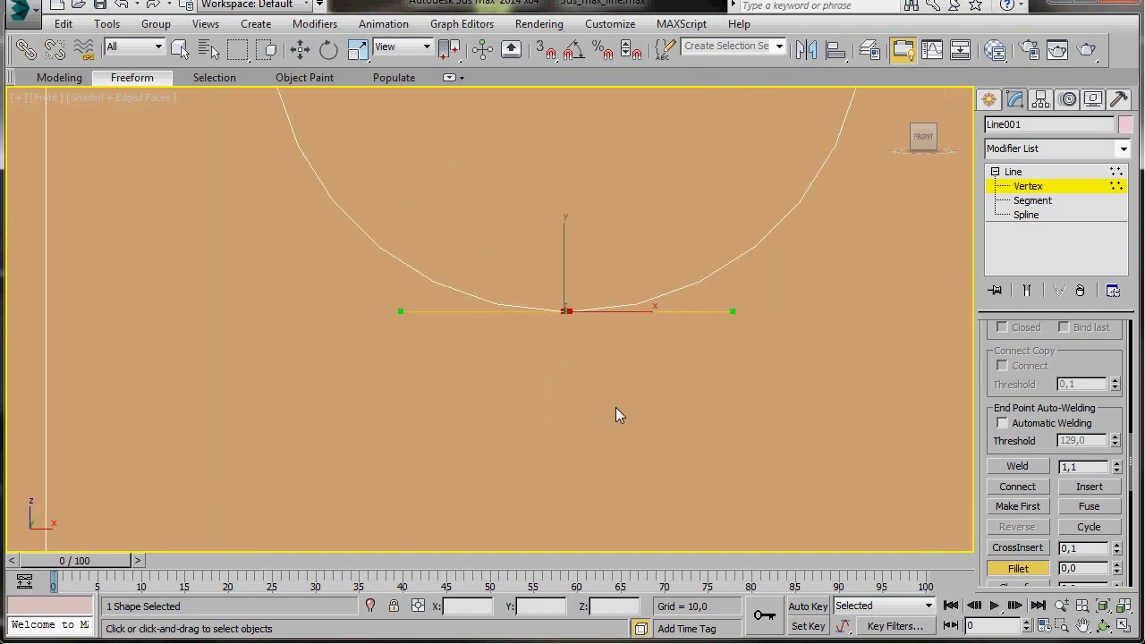
middle_drag(503, 324, 488, 427)
scroll(491, 435, up, 2)
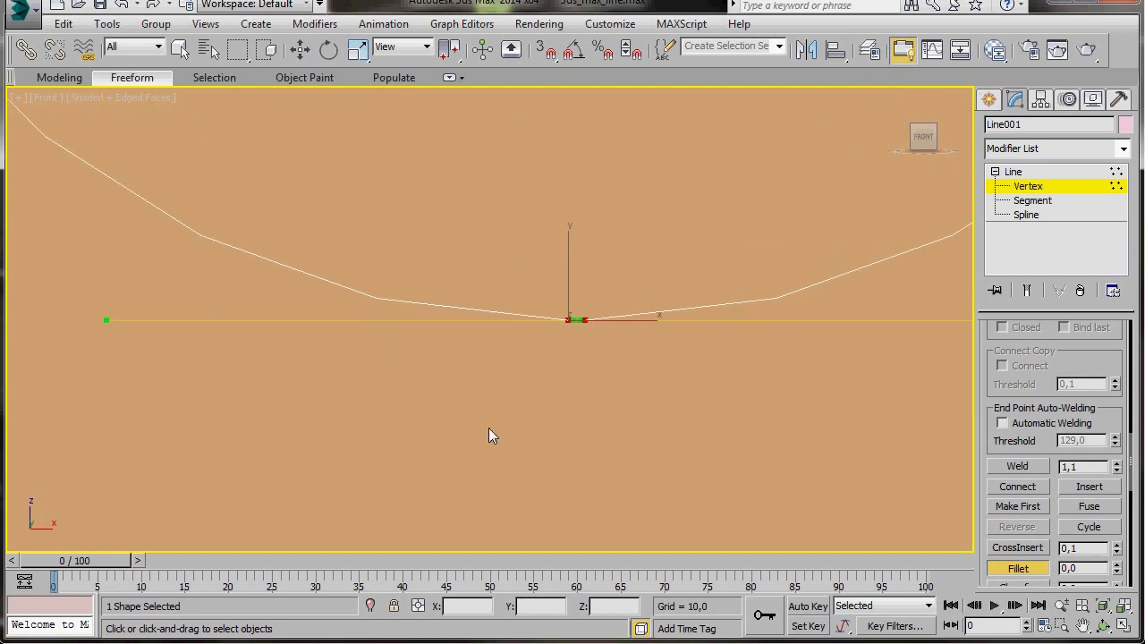
click(1017, 465)
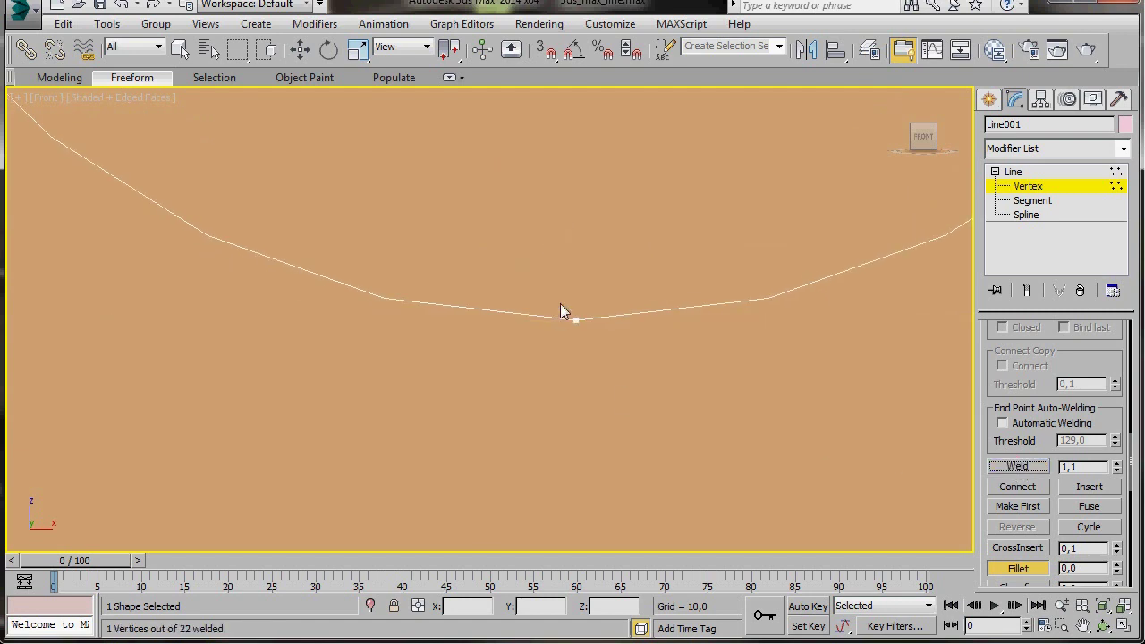
click(582, 375)
Step: Fillet the handle's two outer bottom corner vertices into a semicircle and weld the two vertices at its lowest point
scroll(587, 378, down, 5)
scroll(573, 370, down, 4)
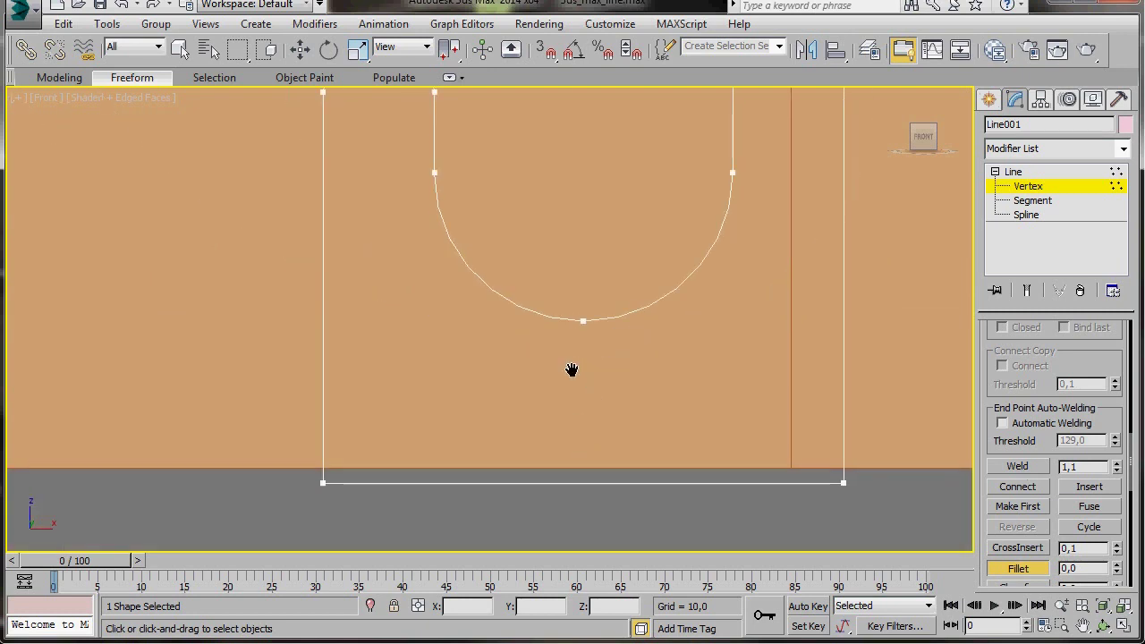
drag(297, 359, 800, 472)
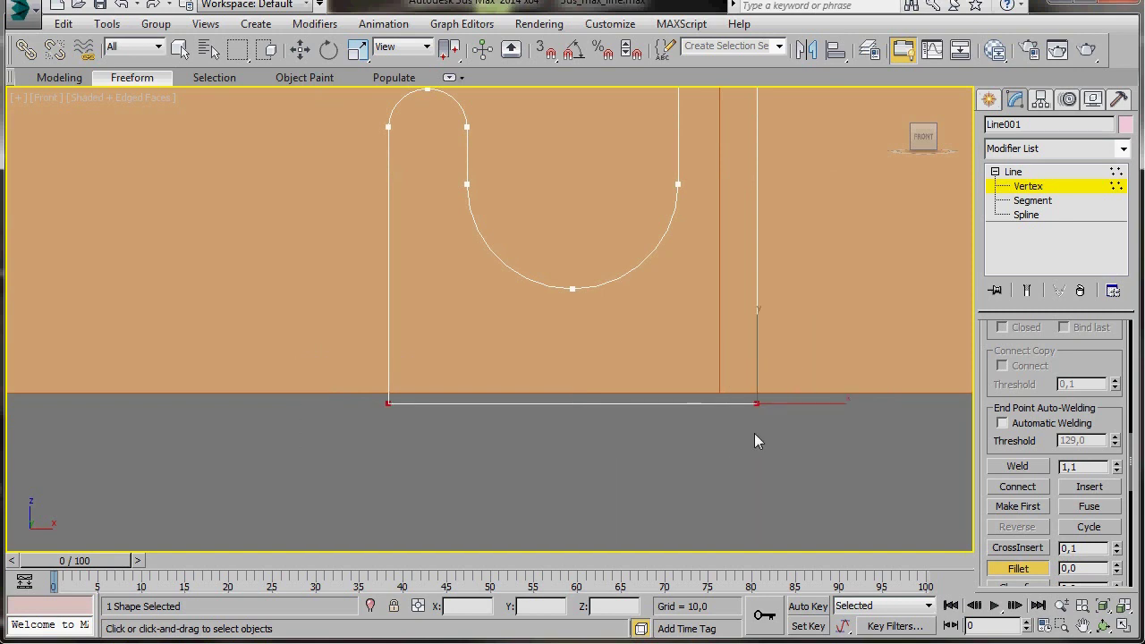
drag(757, 406, 780, 171)
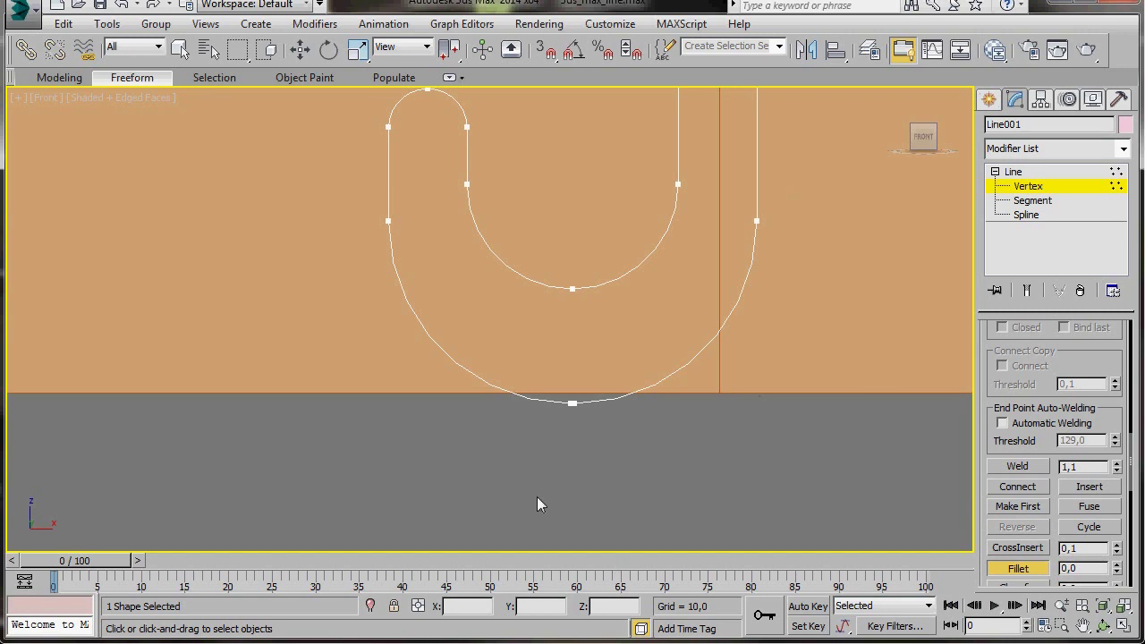
drag(526, 378, 630, 441)
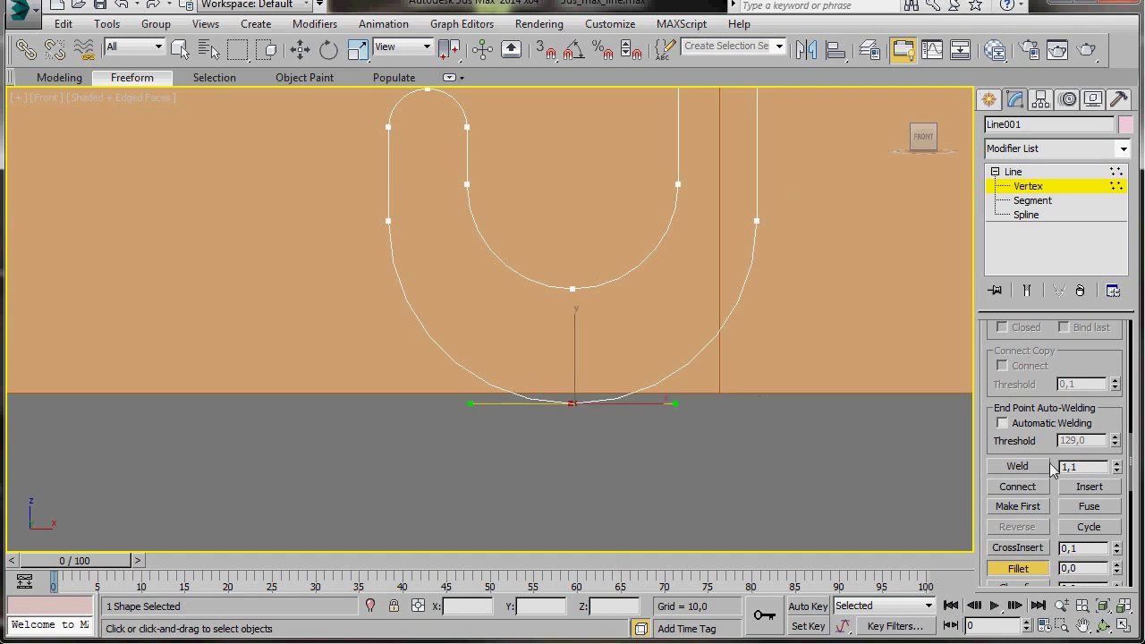
click(1021, 466)
Step: At Segment level, move the two arc segments of the handle's inner curve down together to about Z -22.94
scroll(510, 458, down, 5)
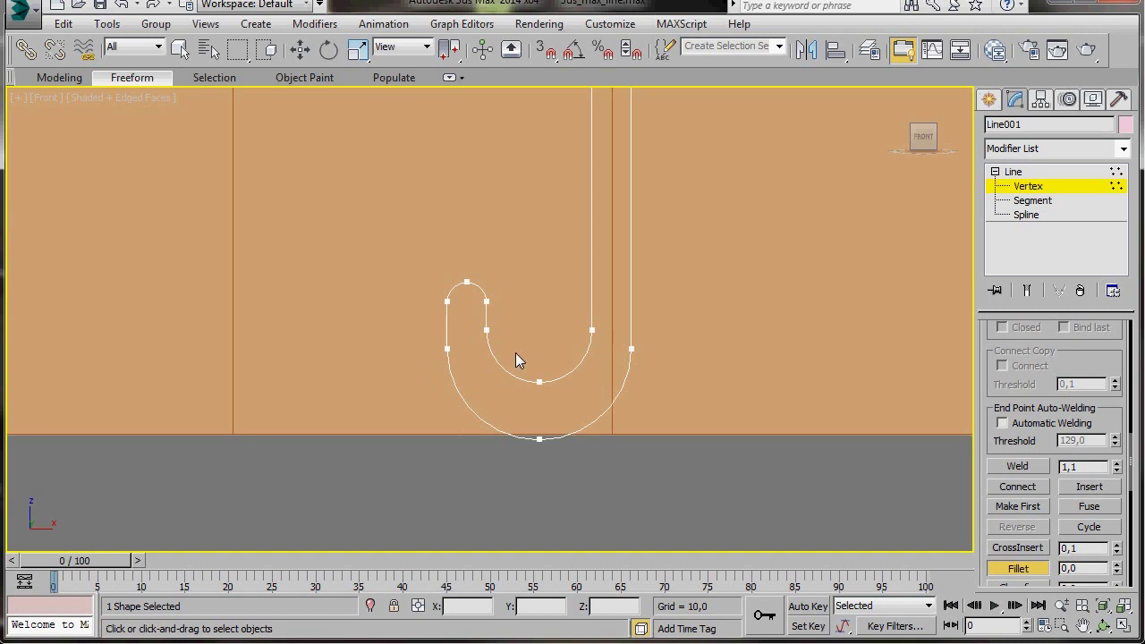
scroll(517, 359, down, 4)
middle_drag(566, 363, 617, 435)
scroll(620, 436, down, 3)
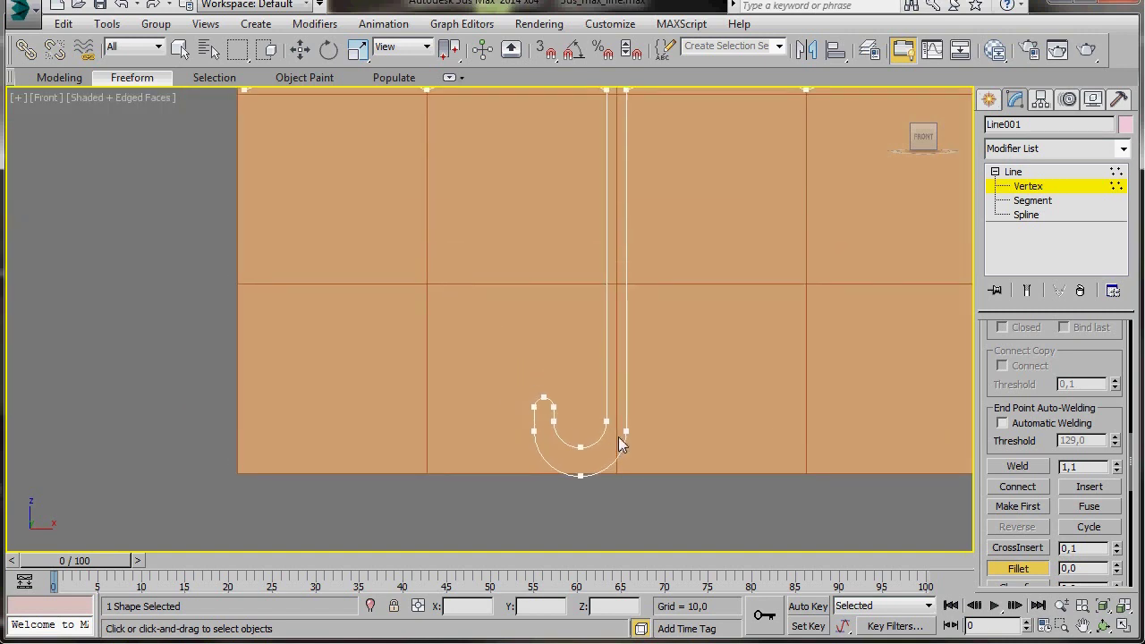
scroll(622, 435, up, 6)
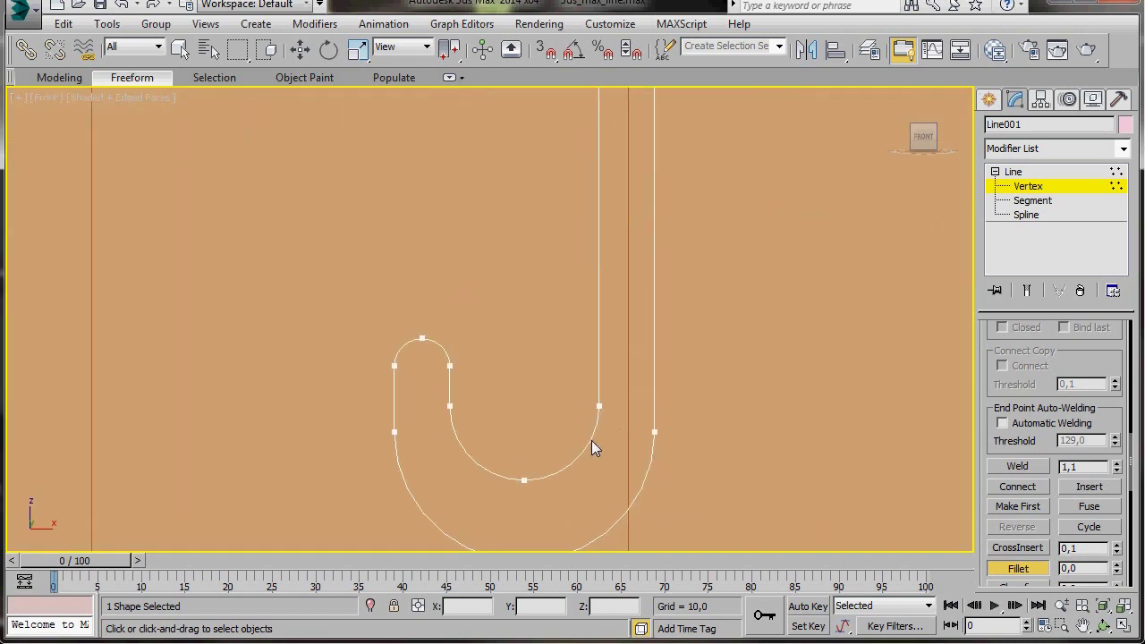
middle_drag(534, 506, 553, 432)
scroll(530, 402, up, 2)
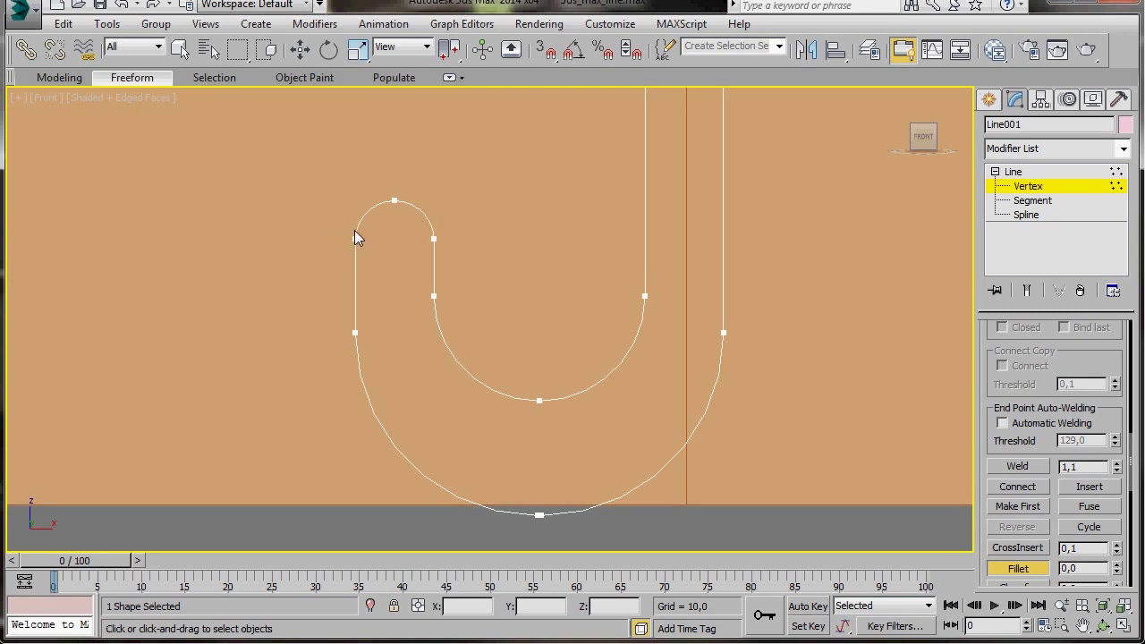
click(1033, 200)
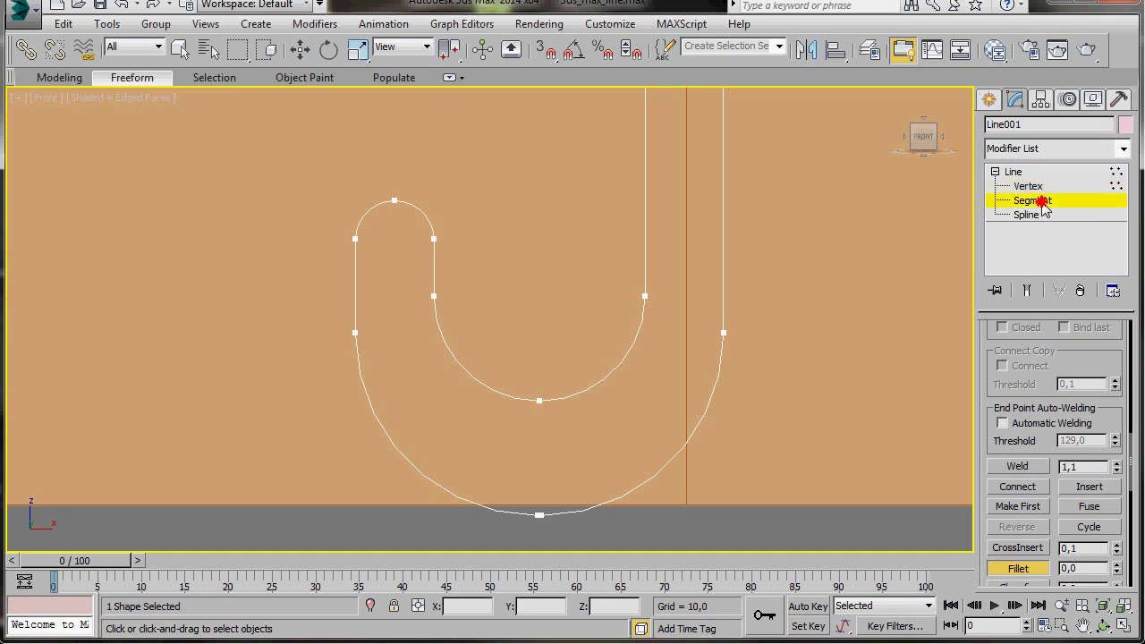
key(w)
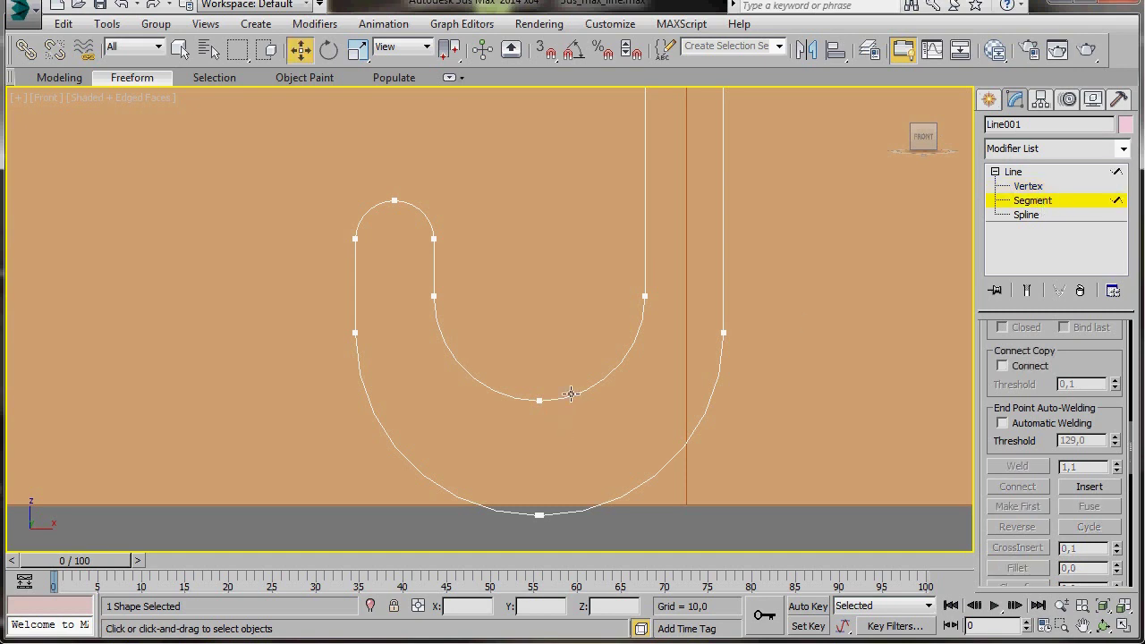
click(571, 394)
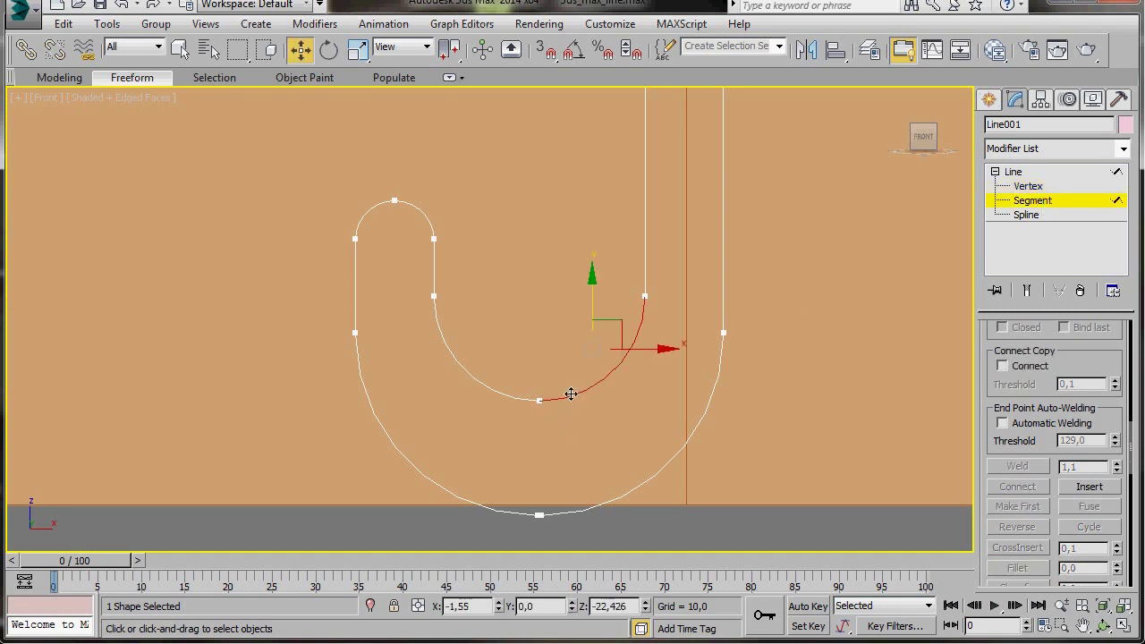
ctrl+click(506, 395)
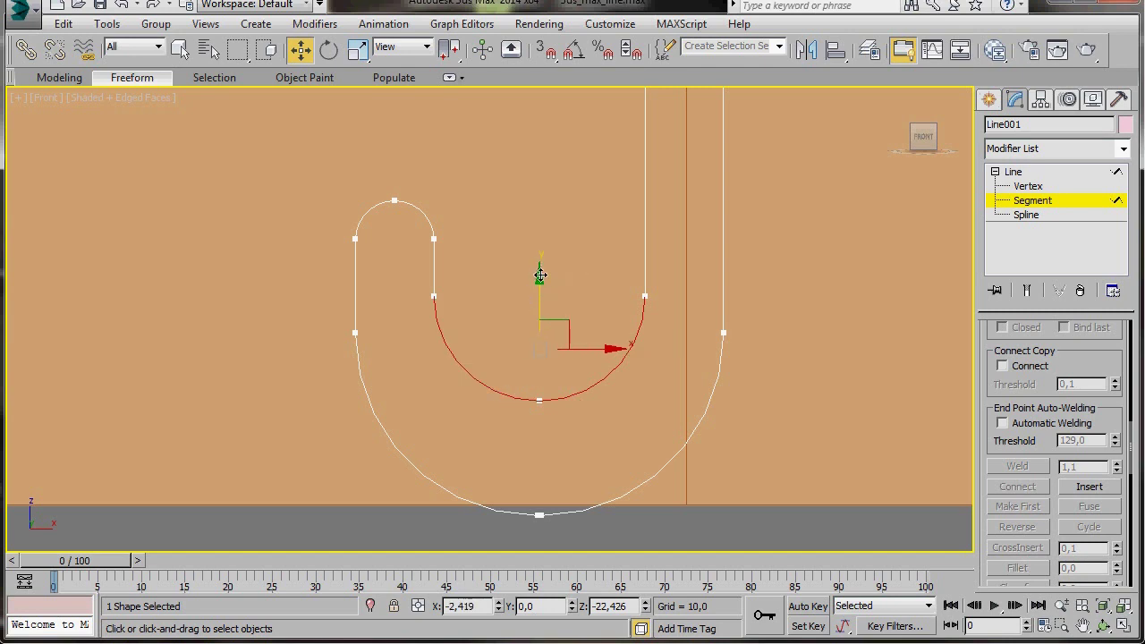
drag(540, 275, 550, 307)
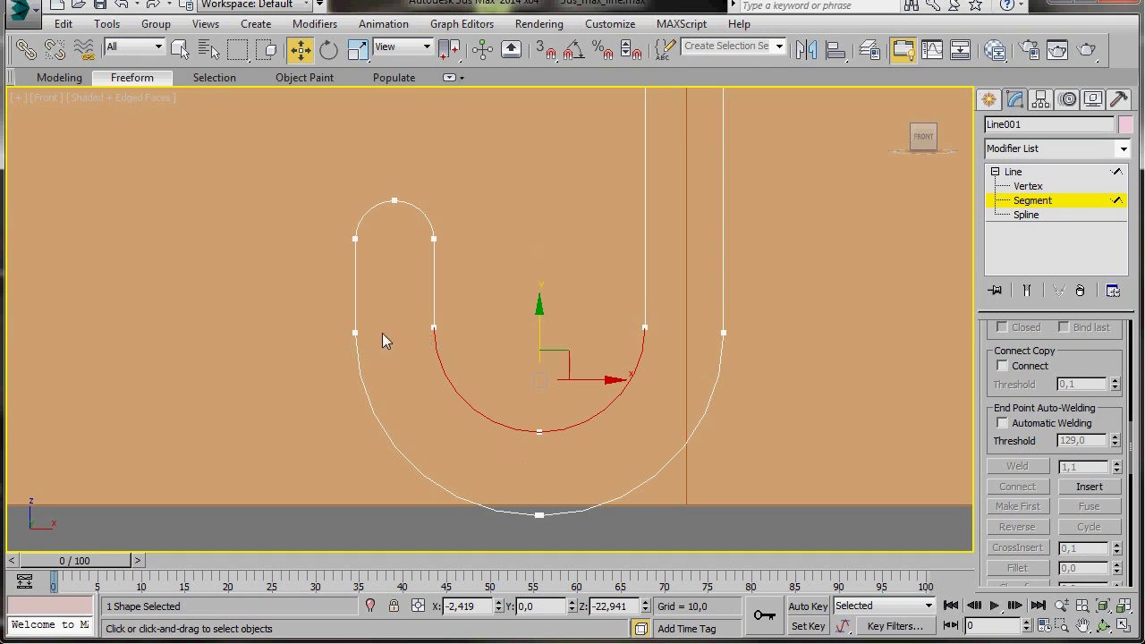
Step: Leave Segment level and set the umbrella line's object color to medium blue
click(1013, 172)
click(704, 360)
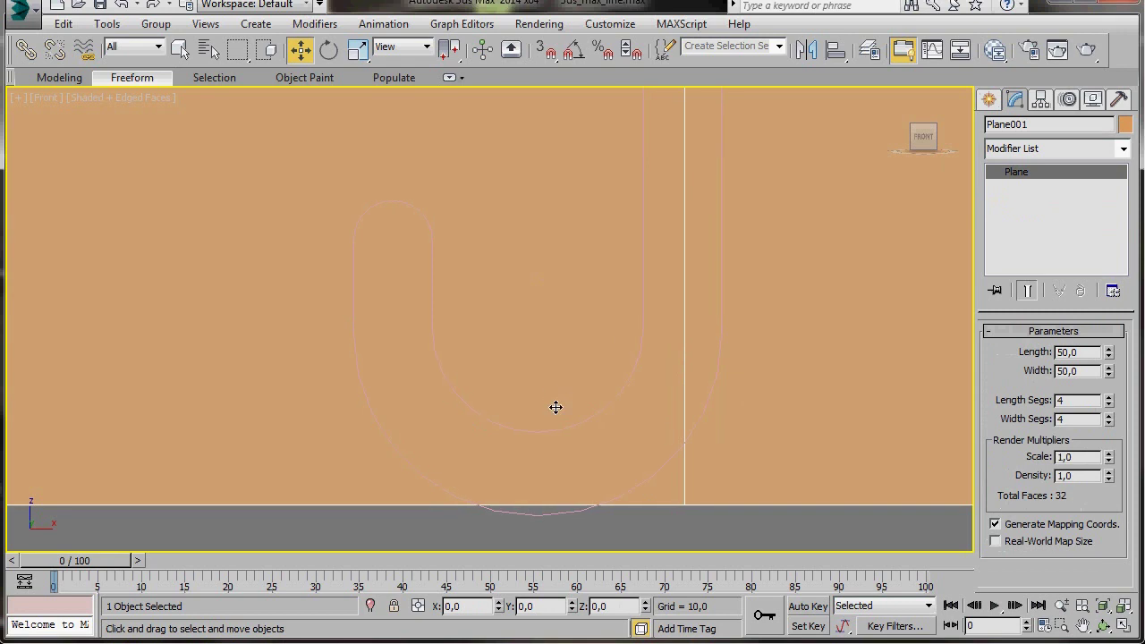
scroll(554, 406, down, 3)
scroll(498, 284, down, 3)
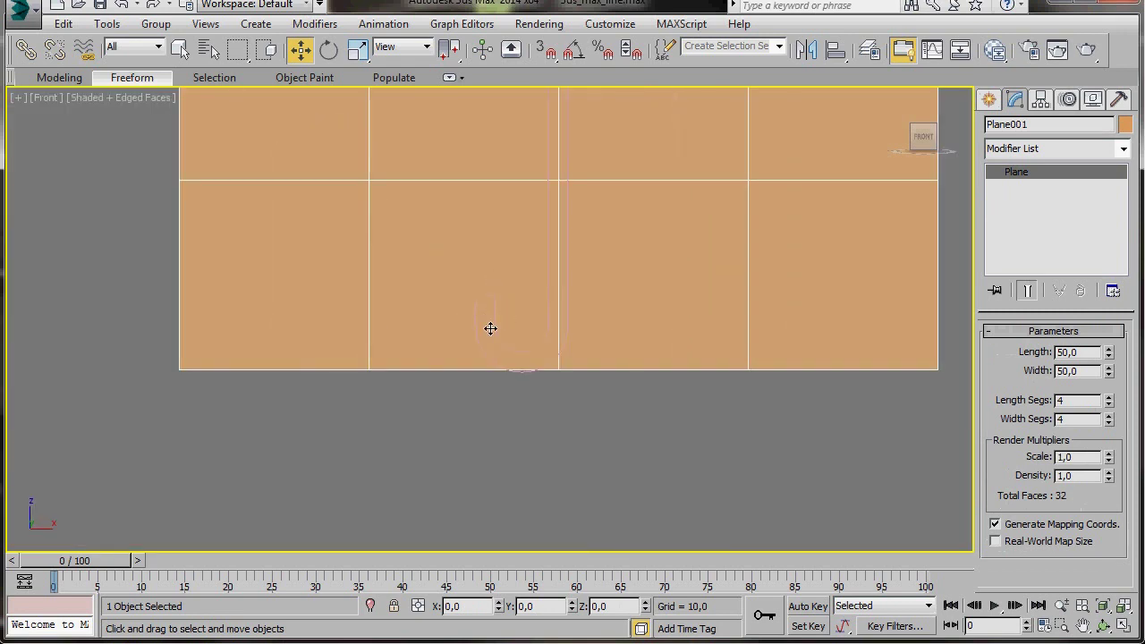
click(506, 340)
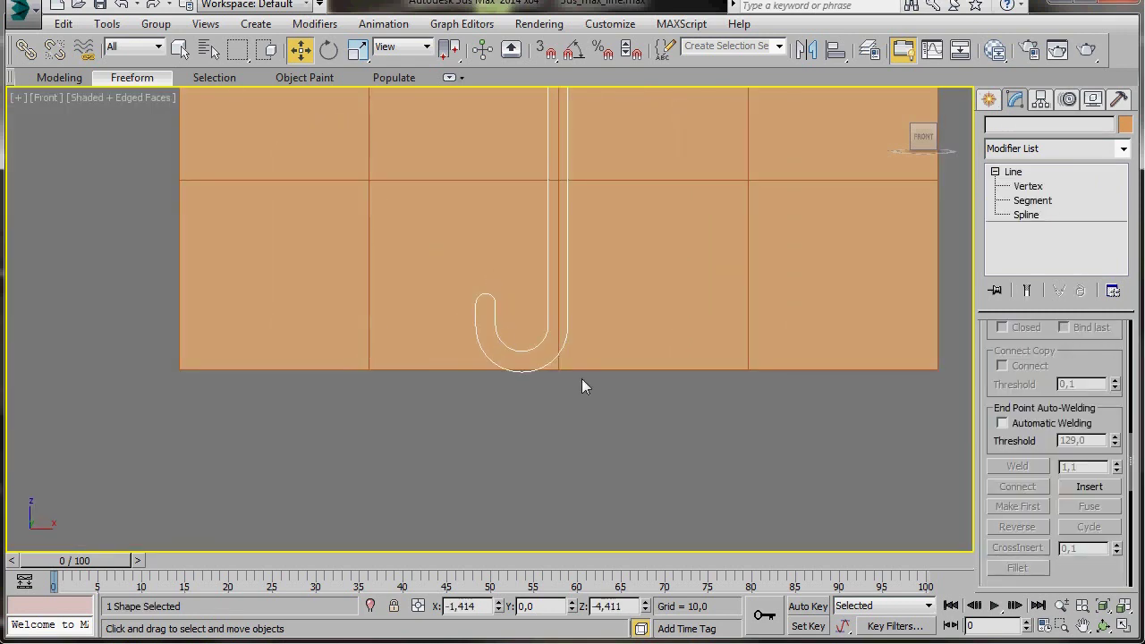
middle_drag(784, 276, 722, 609)
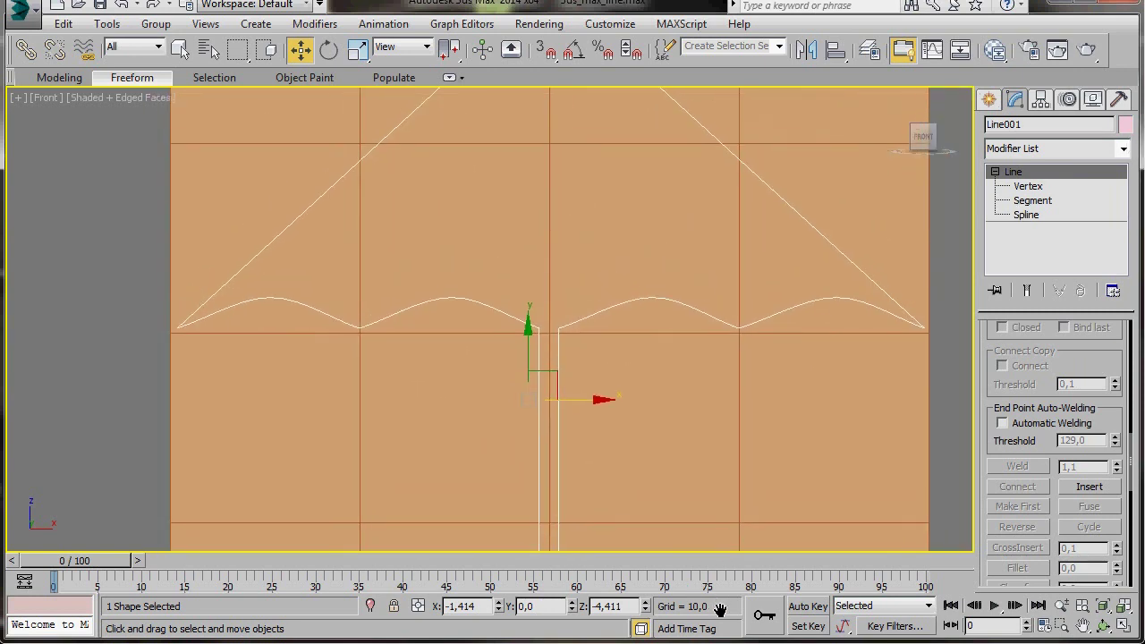
click(1124, 125)
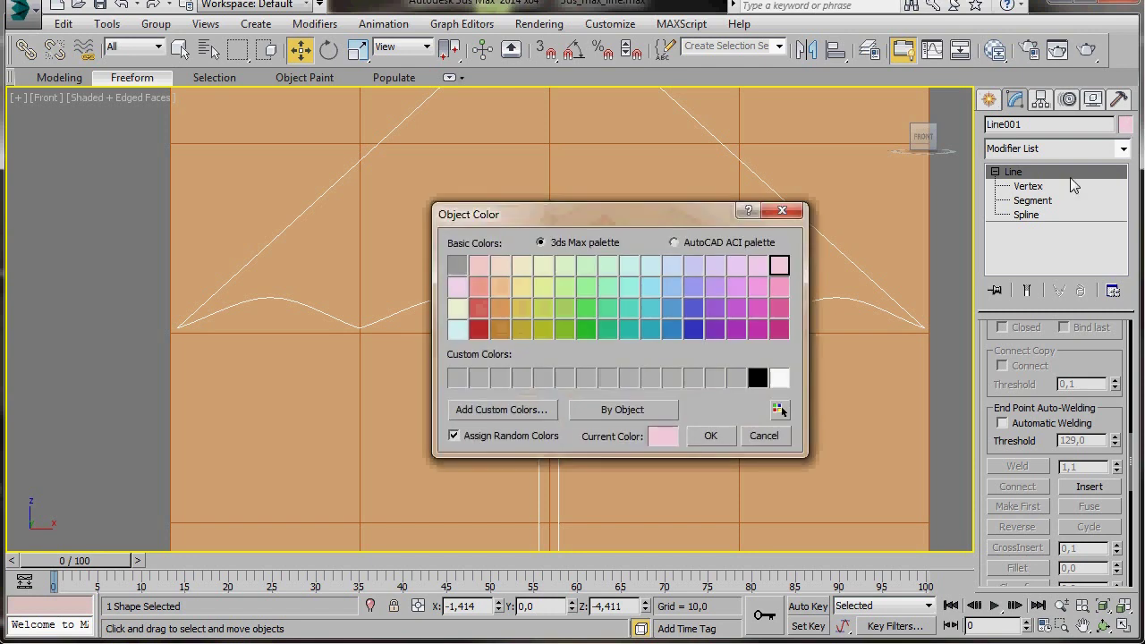
click(673, 308)
click(710, 436)
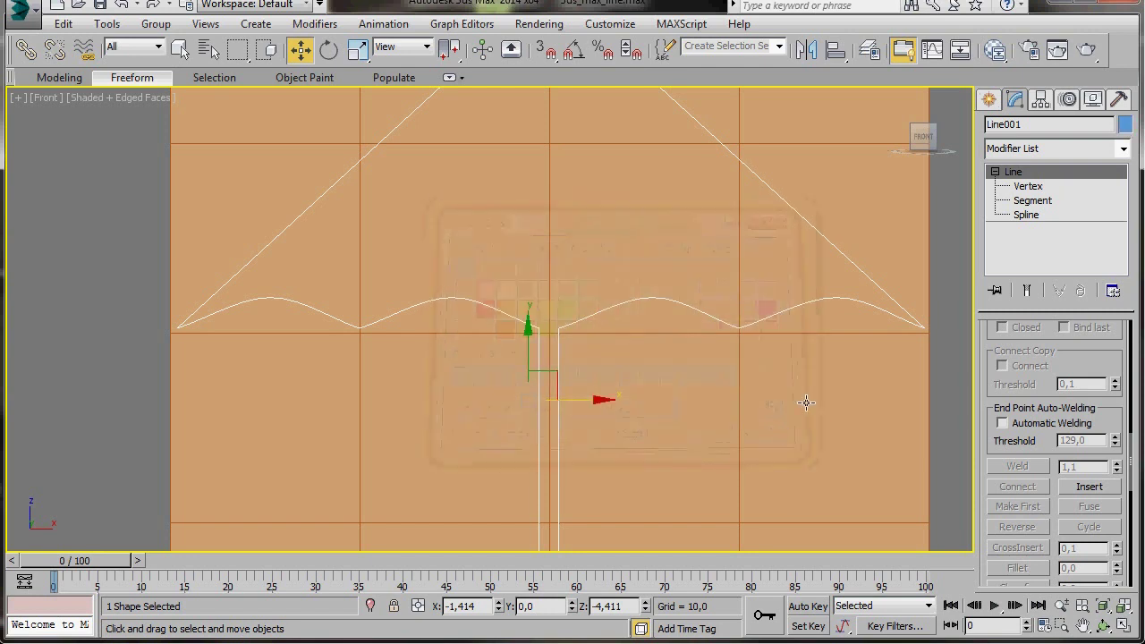
click(806, 403)
Step: Convert the vertex at the right base of the umbrella's tip to a Bezier Corner
key(z)
middle_drag(628, 385, 614, 403)
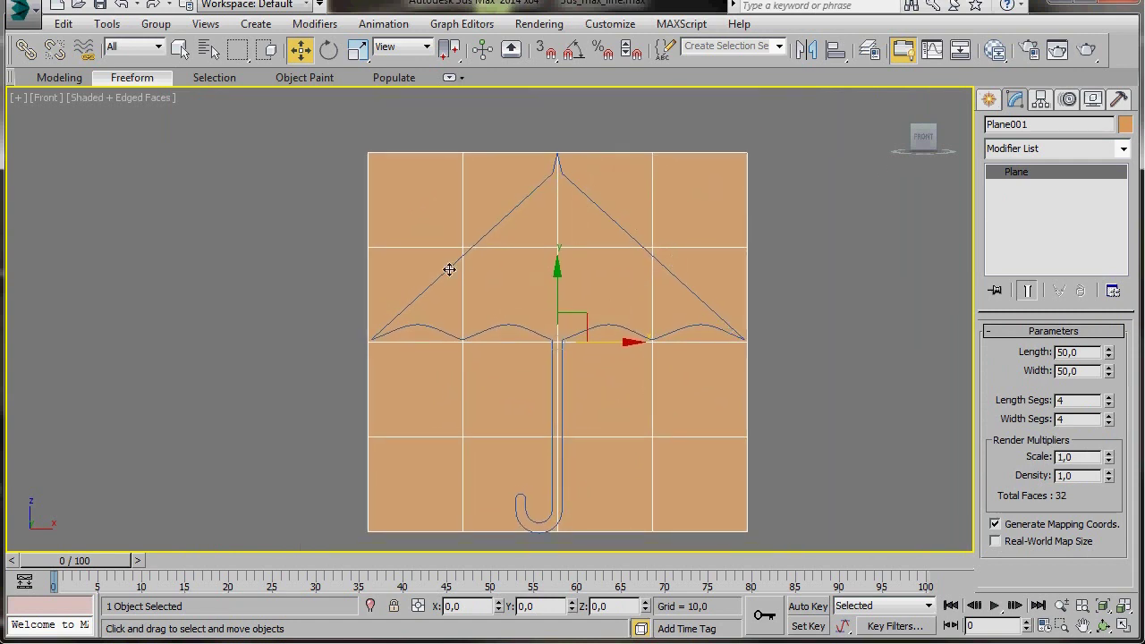
scroll(596, 402, up, 3)
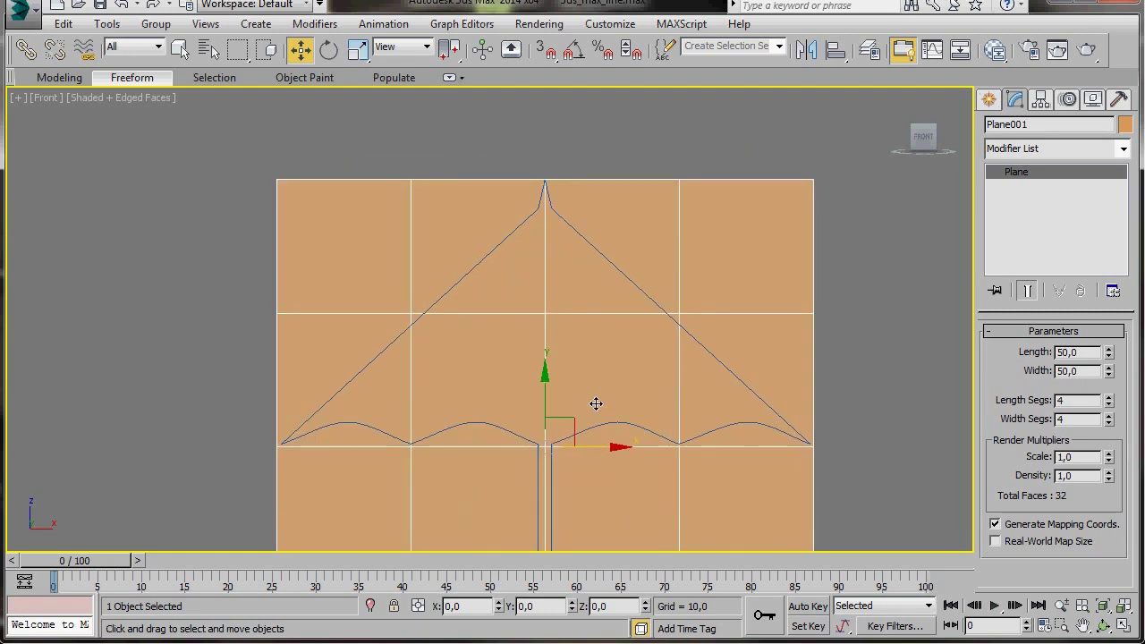
scroll(596, 403, up, 3)
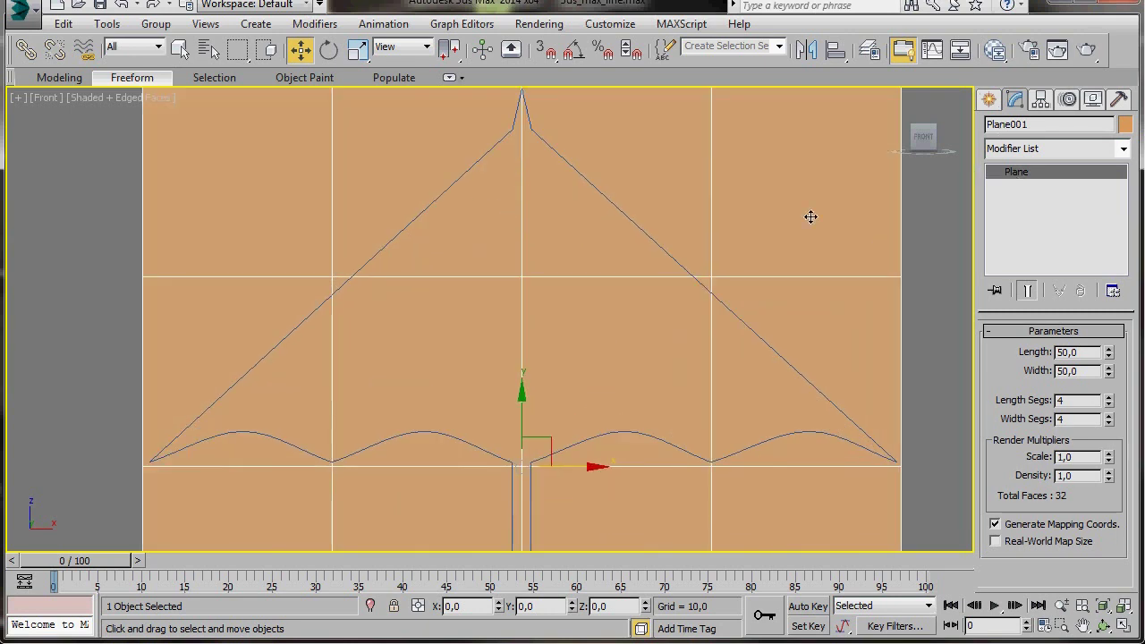
click(672, 258)
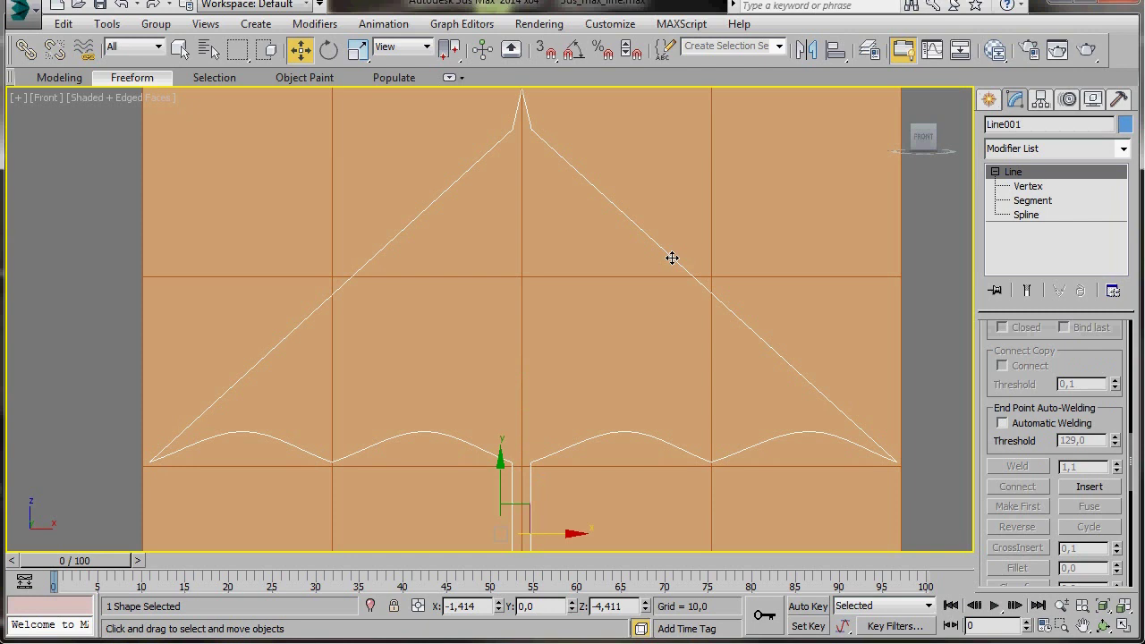
click(1036, 188)
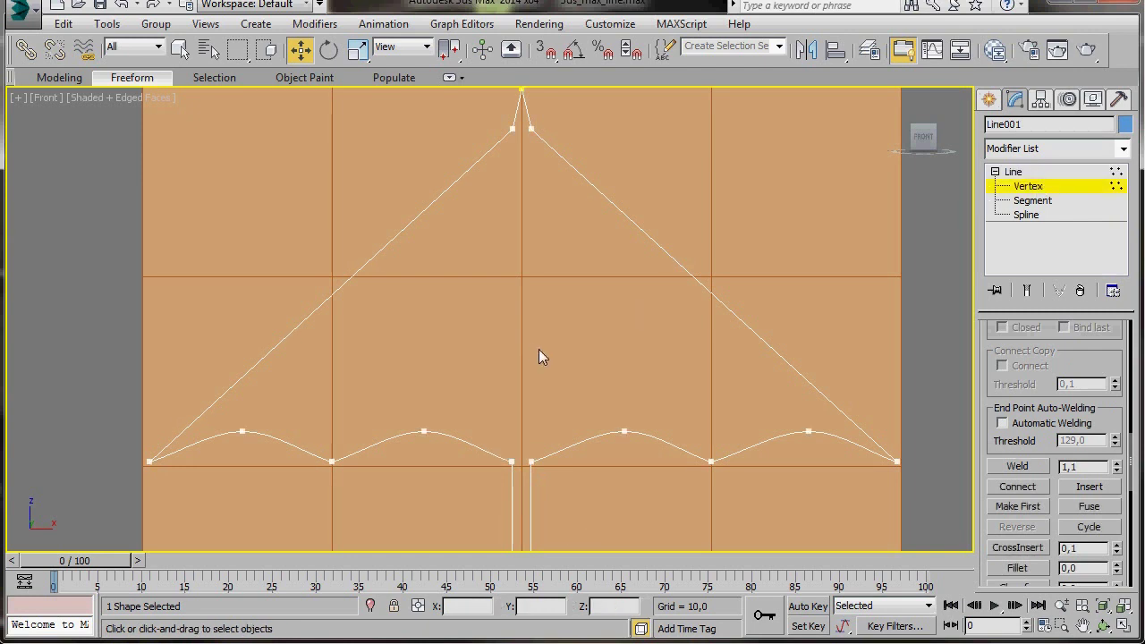
middle_drag(508, 329, 507, 396)
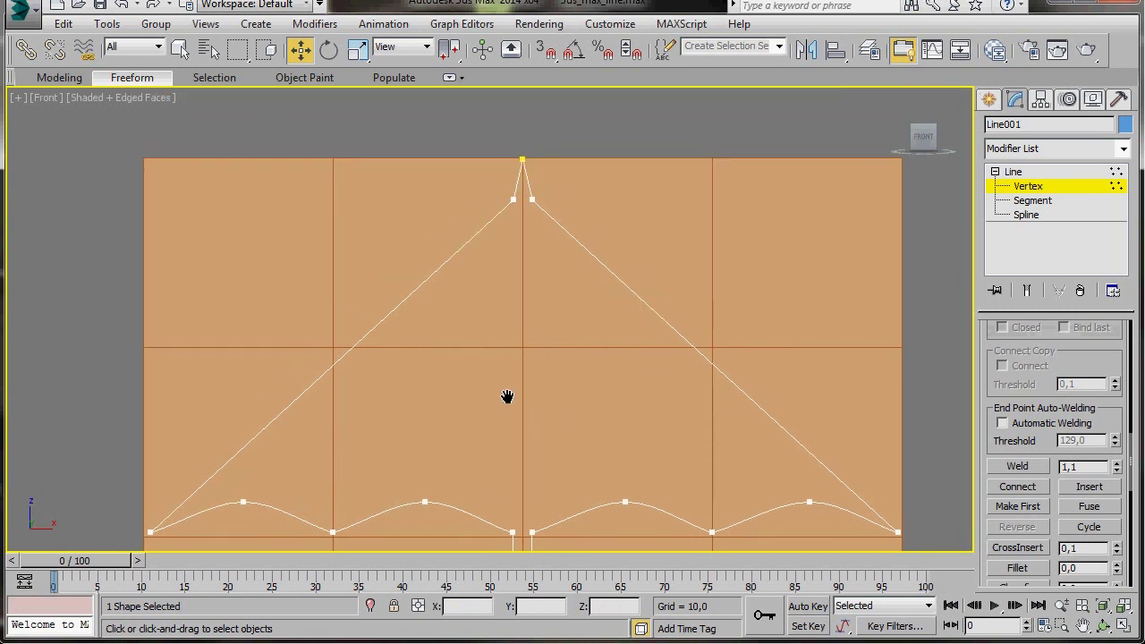
click(532, 199)
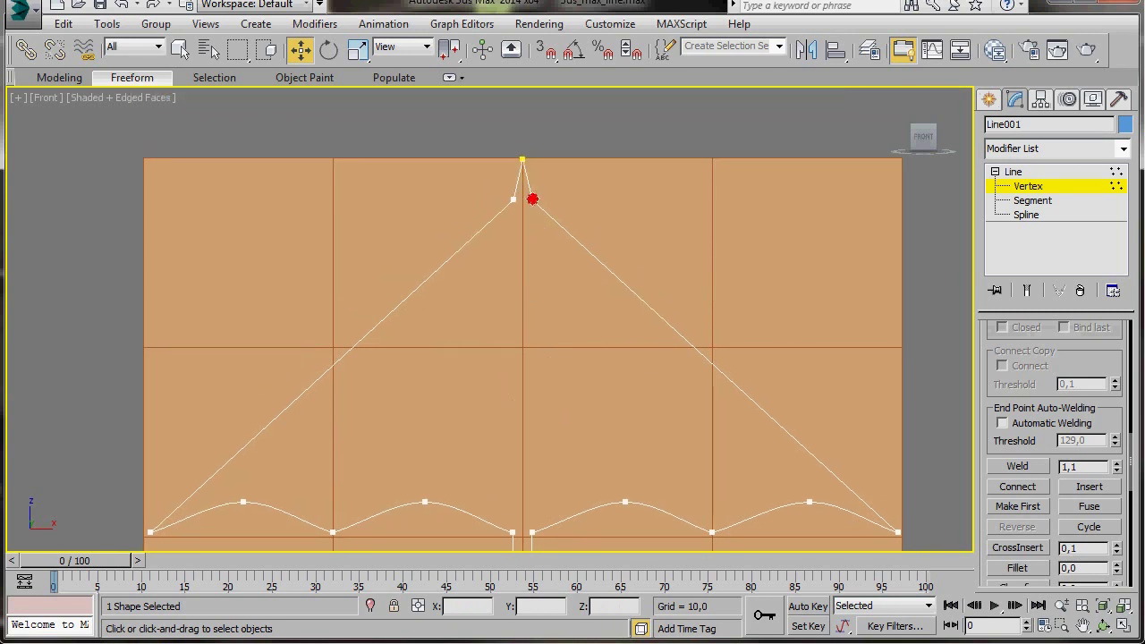
right_click(533, 198)
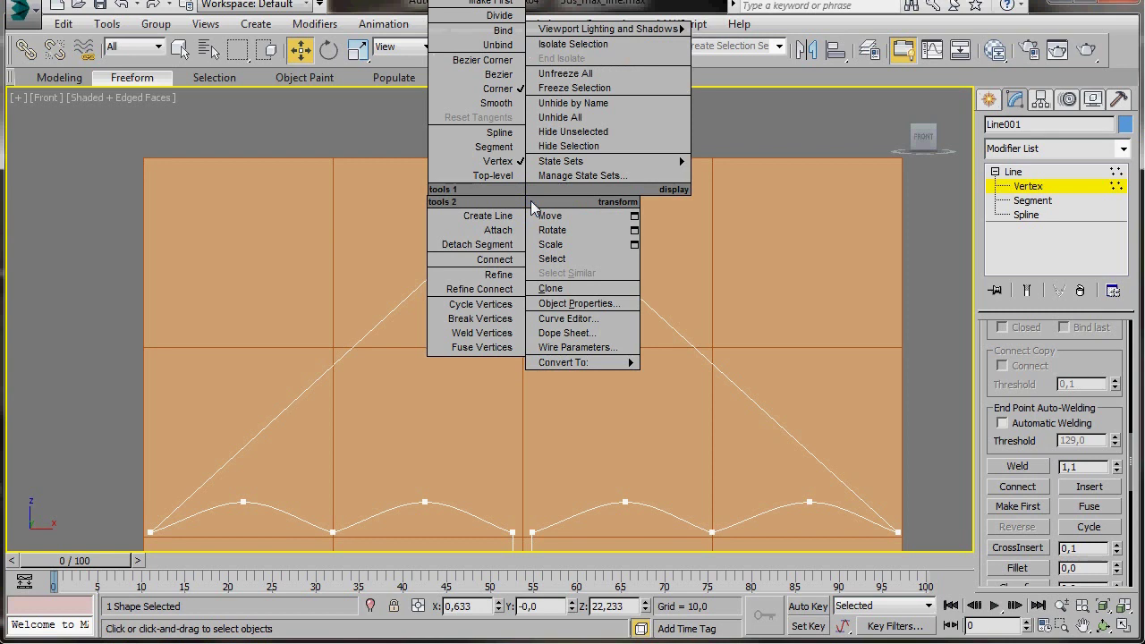
click(488, 61)
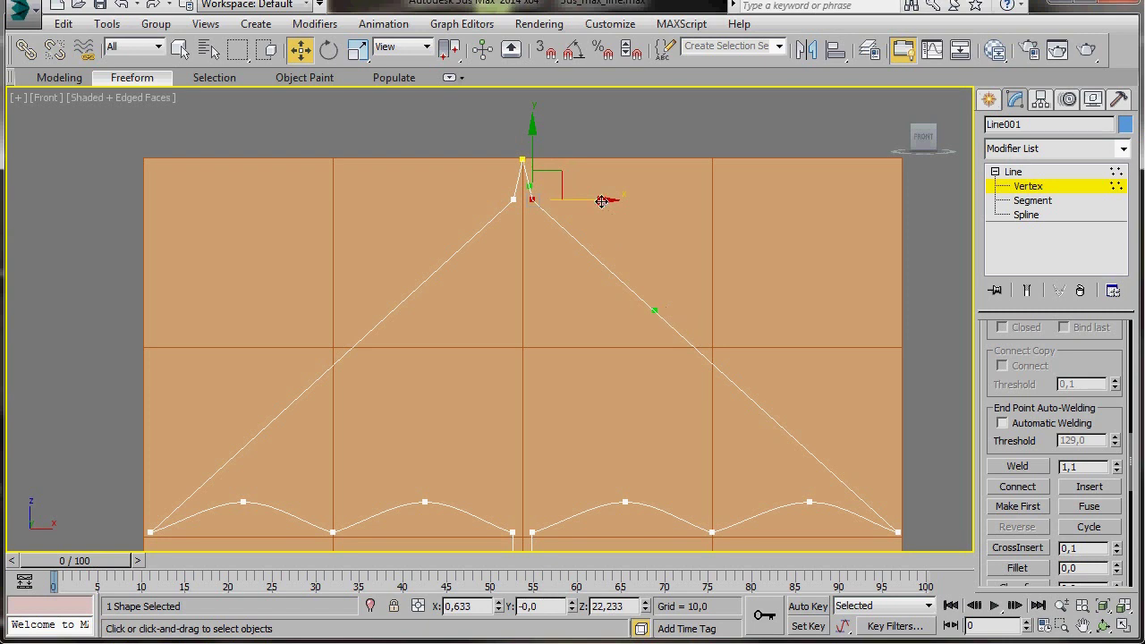
Step: Try to curve the canopy's right edge by moving the vertex's lower Bezier handle, and undo the handle moves
drag(654, 310, 713, 295)
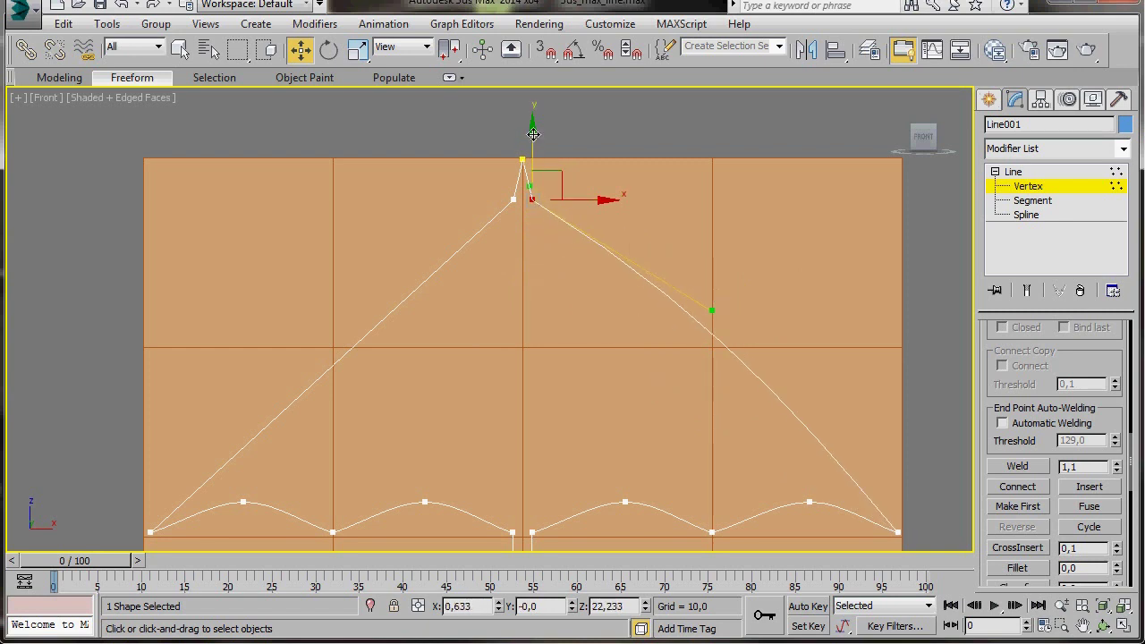
mouse_move(716, 312)
mouse_down()
mouse_move(706, 152)
mouse_move(714, 306)
mouse_up()
drag(716, 255, 741, 230)
click(122, 6)
click(122, 7)
click(121, 6)
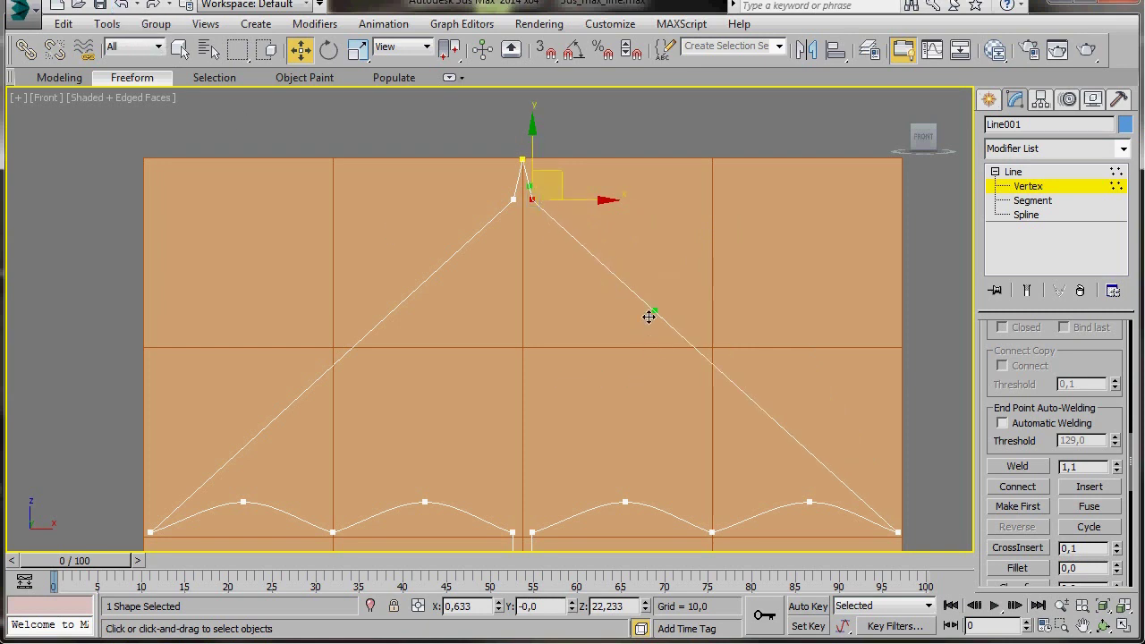
Step: Dome the canopy's right edge with the Bezier handle, and dome the left edge to match using a Bezier Corner at the tip's left base vertex
drag(655, 307, 813, 201)
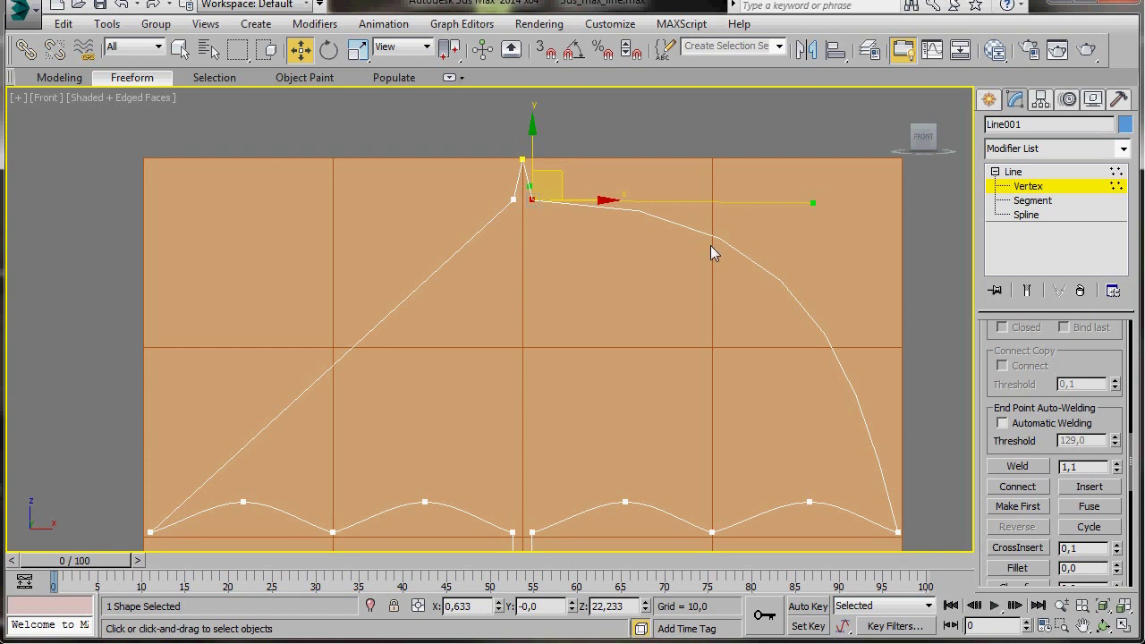
click(511, 199)
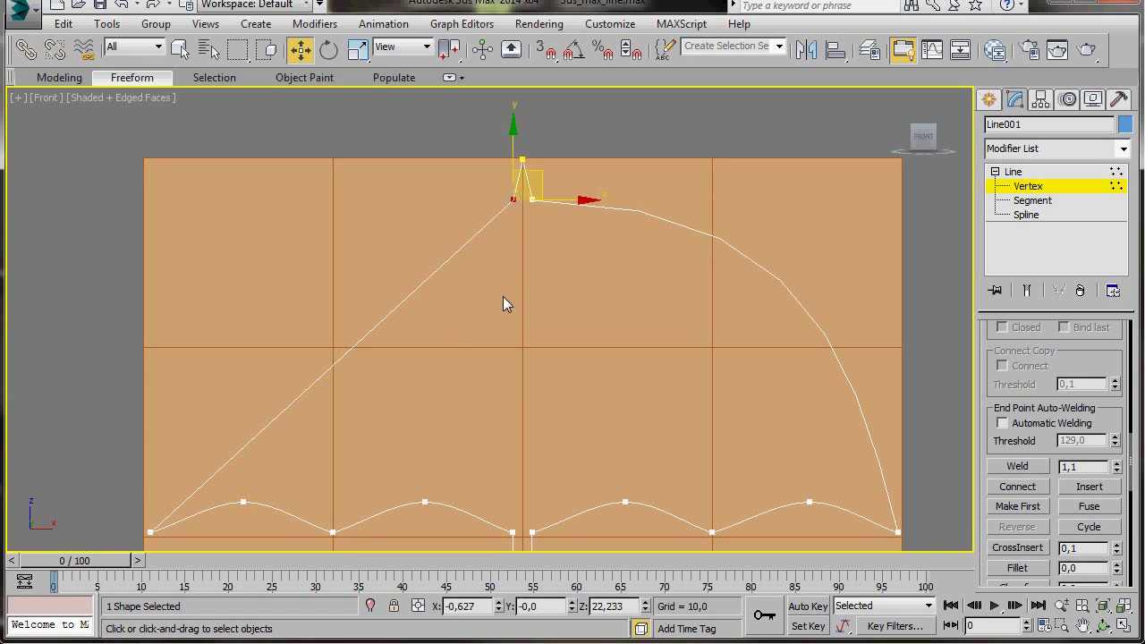
right_click(512, 202)
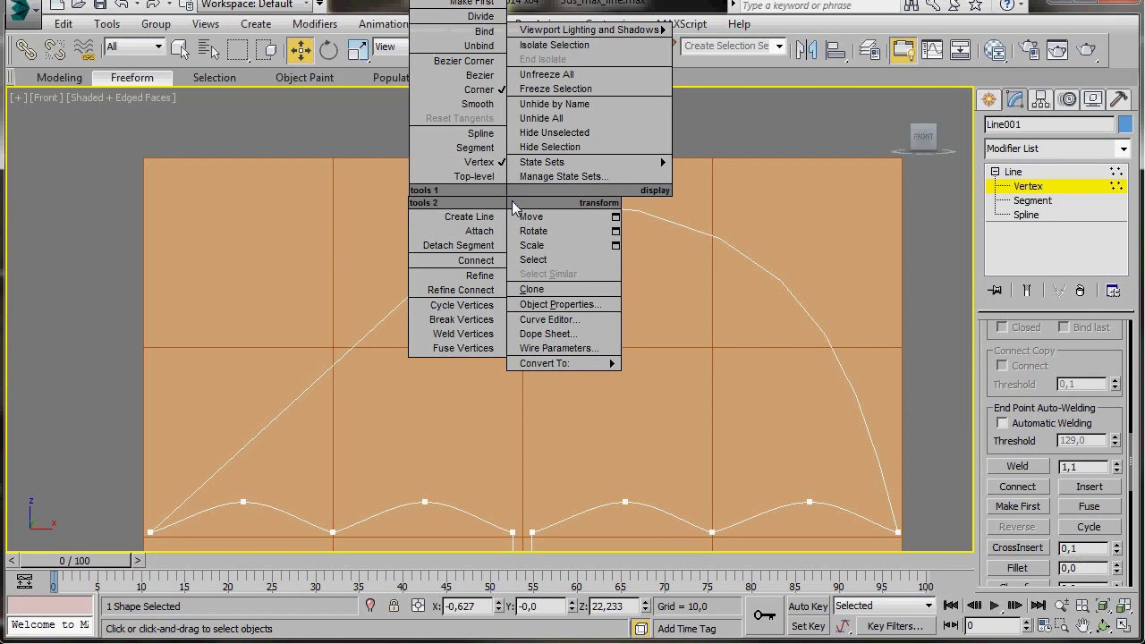
click(458, 61)
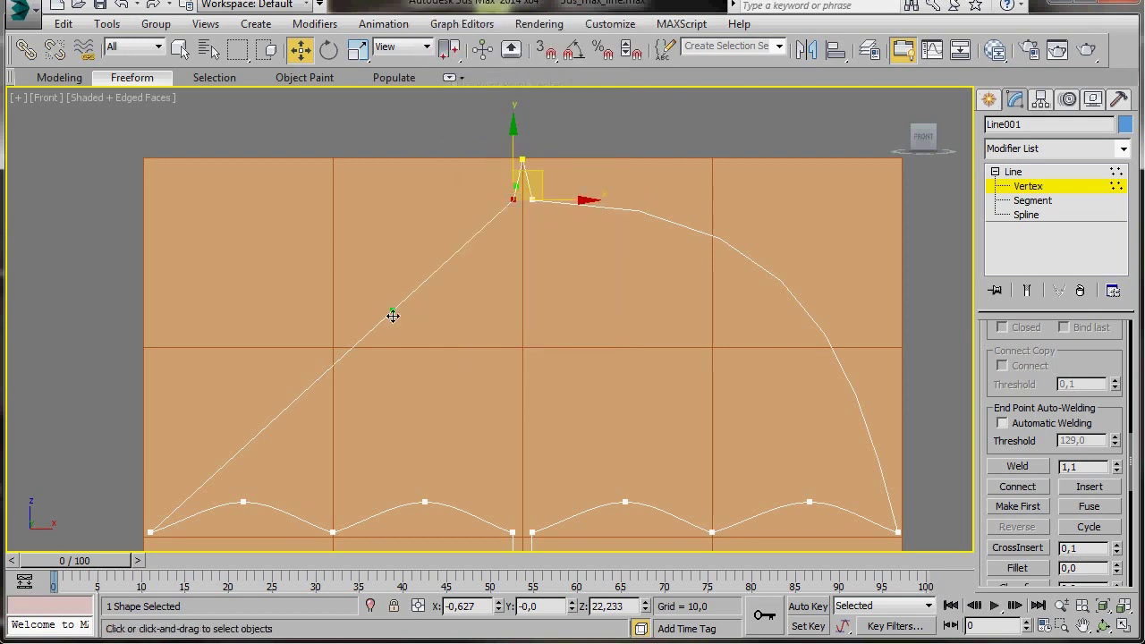
drag(391, 311, 245, 198)
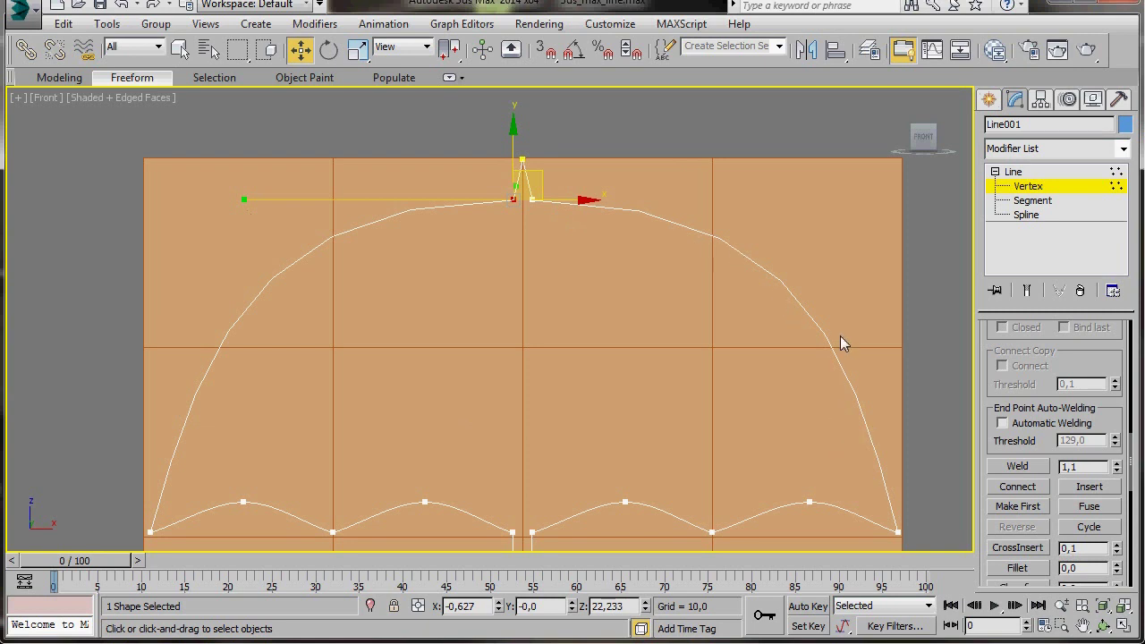
Step: Set the line's Interpolation Steps to 12 to smooth the canopy curves, and deselect the vertex
drag(1035, 329, 1037, 474)
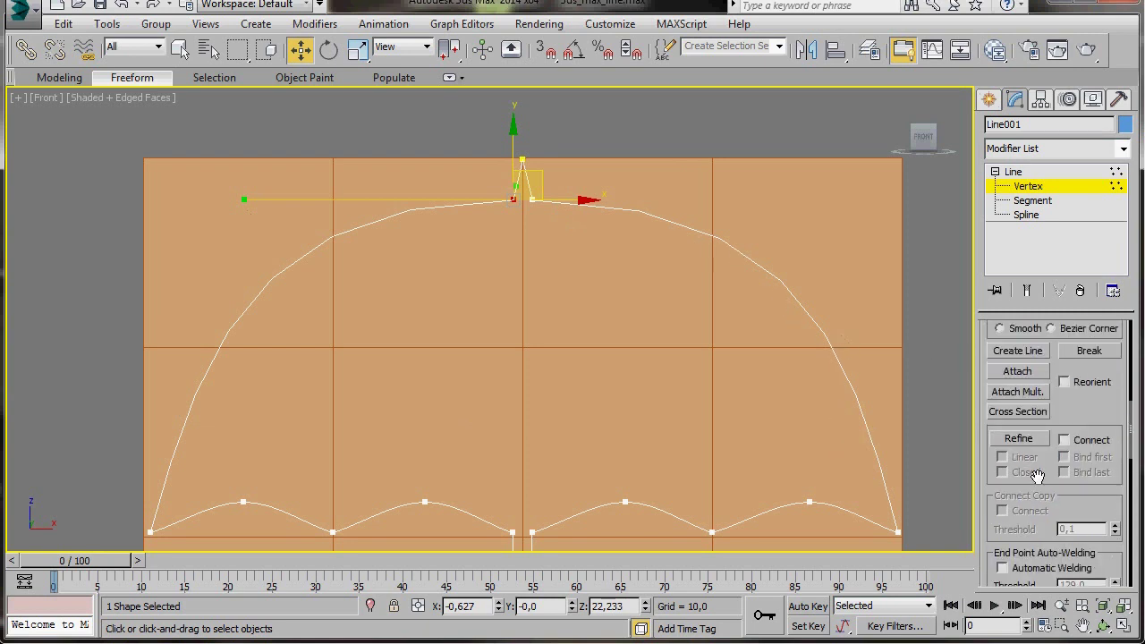
scroll(1068, 398, up, 5)
scroll(986, 465, up, 3)
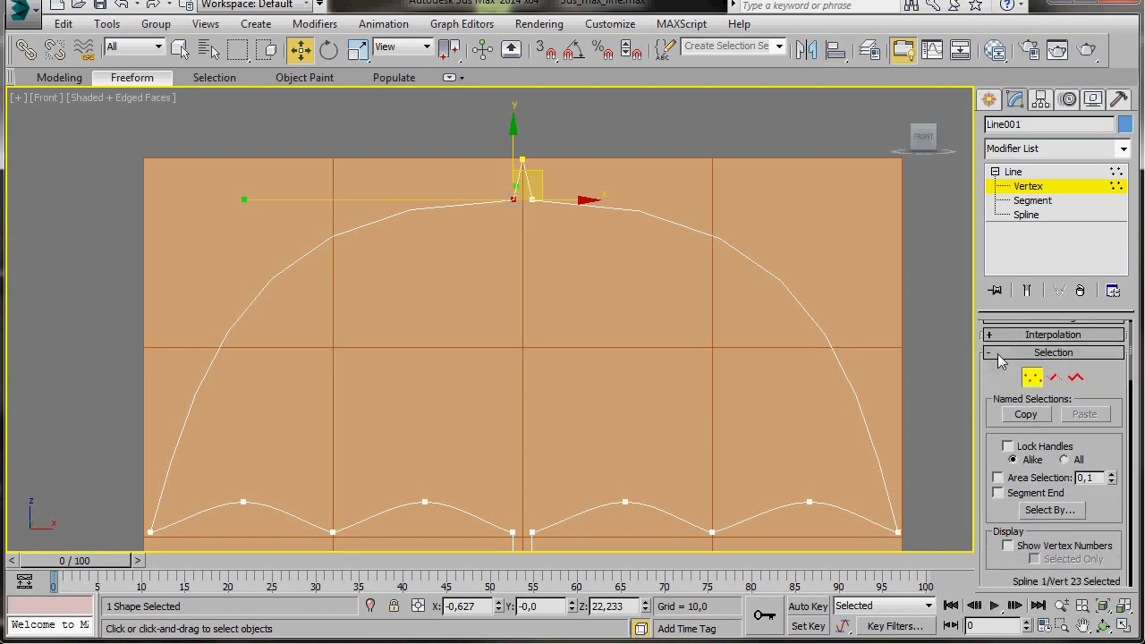
scroll(1000, 359, up, 1)
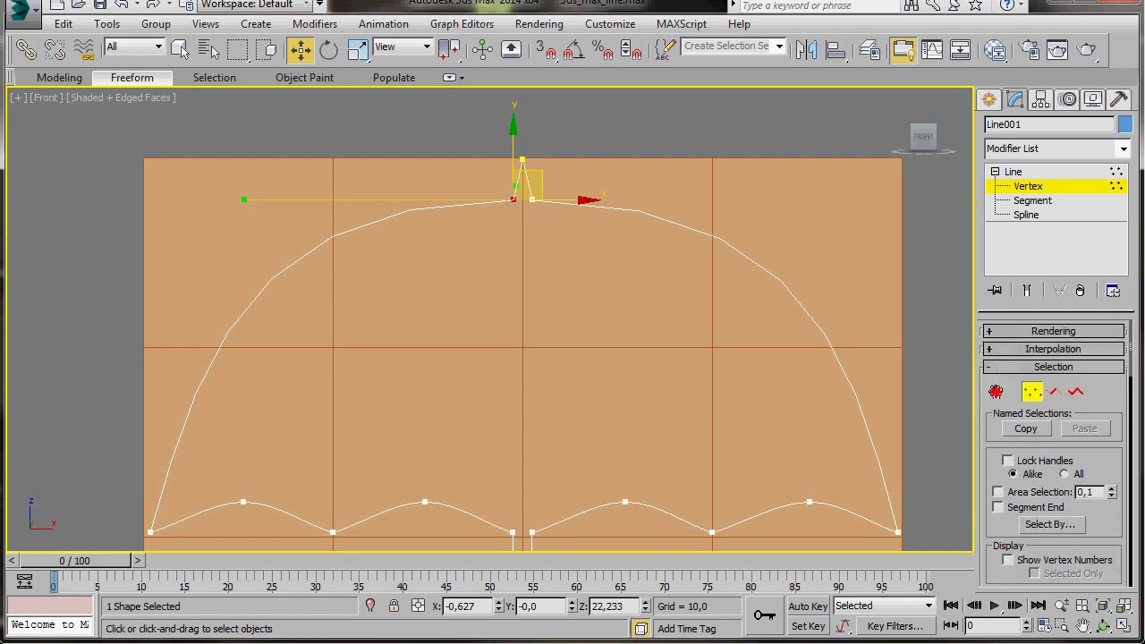
click(1036, 348)
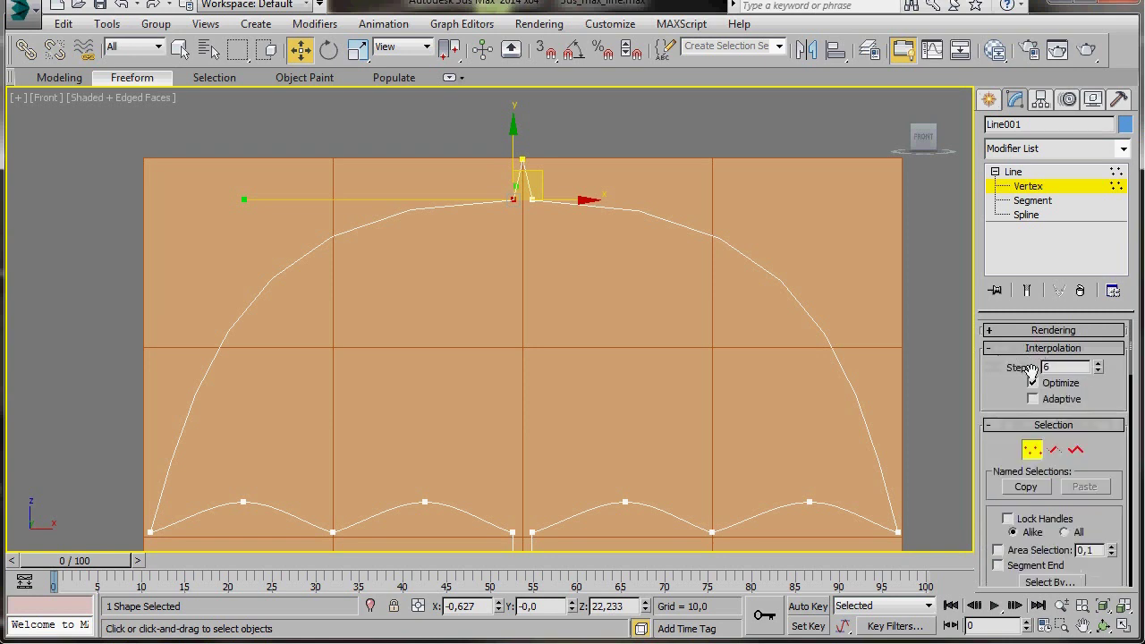
click(1099, 364)
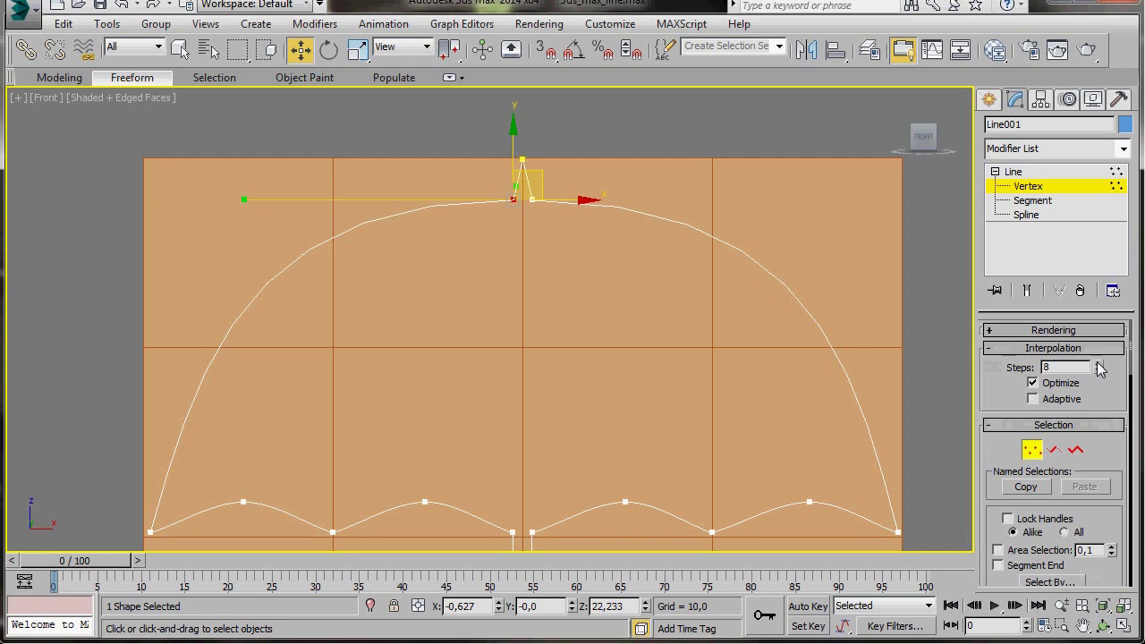
click(1099, 365)
click(1098, 365)
click(1099, 364)
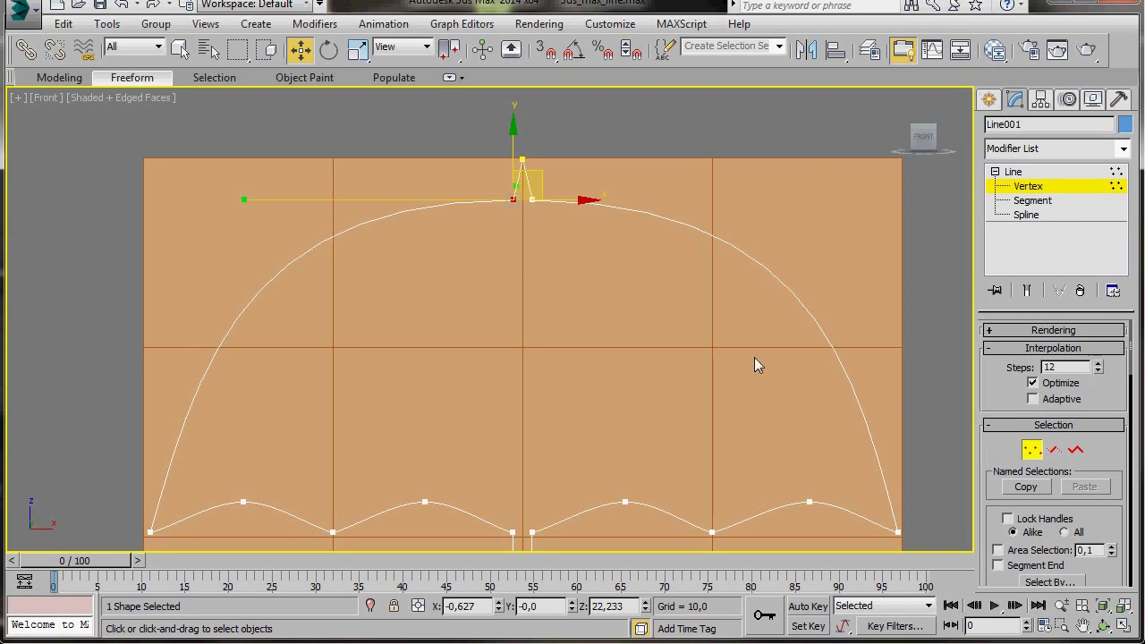
click(608, 327)
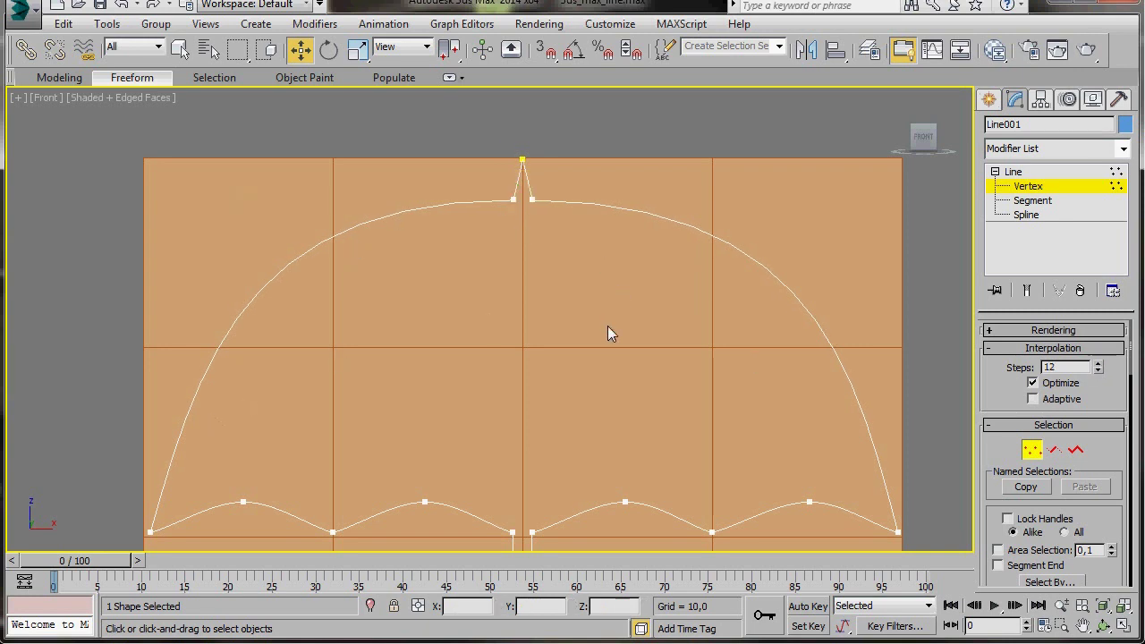
Step: Return to the Line's top level and apply an Extrude modifier to the umbrella outline
middle_drag(543, 386, 521, 335)
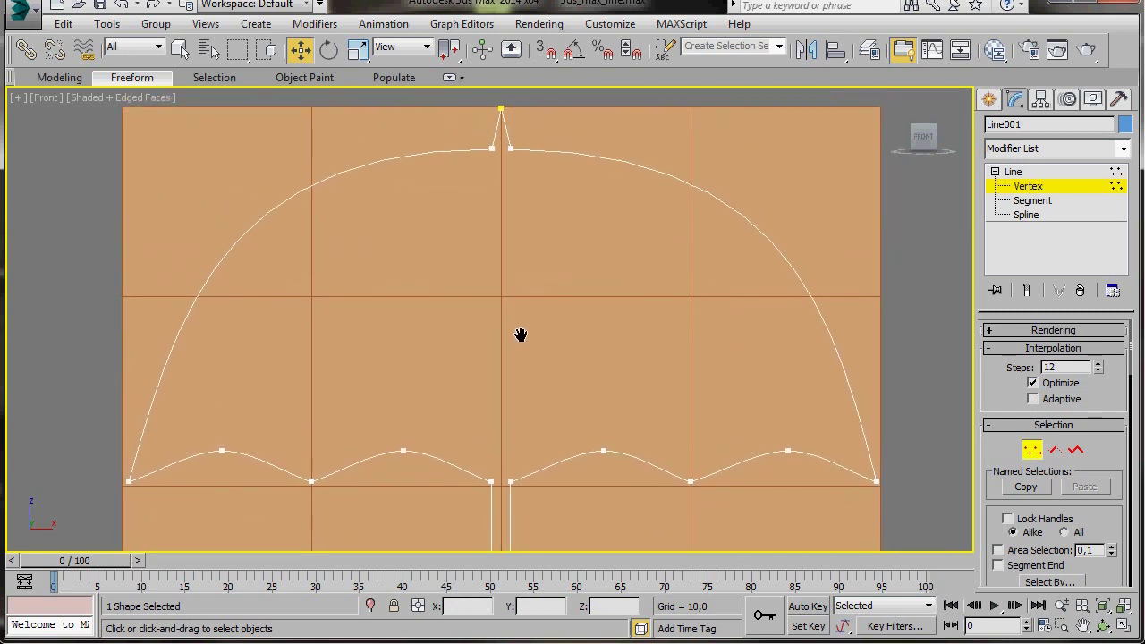
click(1053, 330)
click(1013, 171)
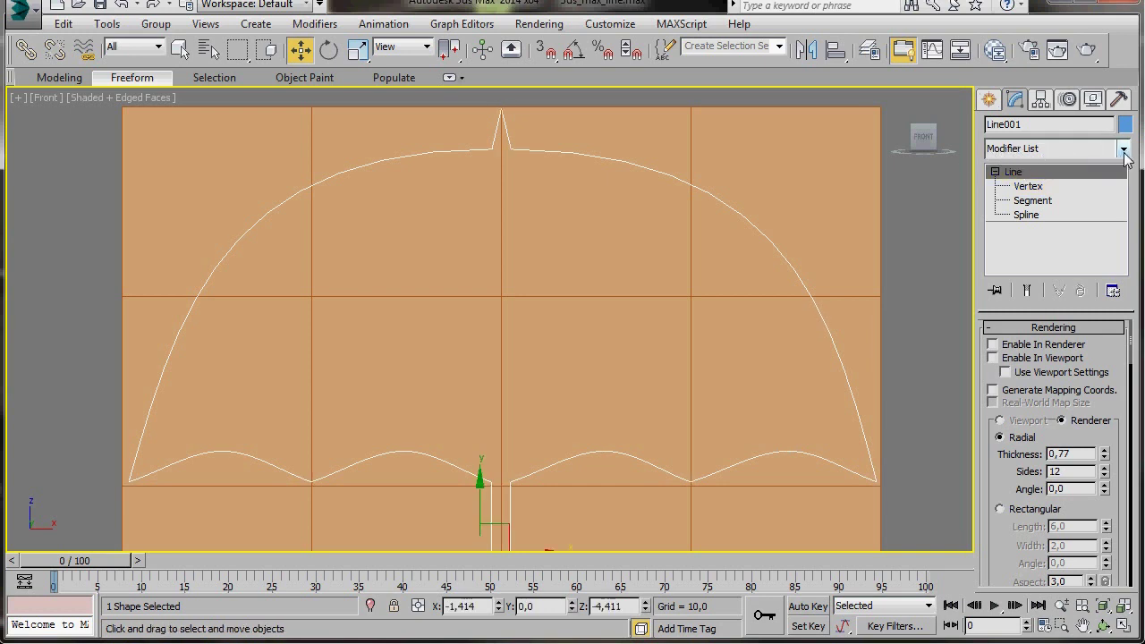
click(1122, 150)
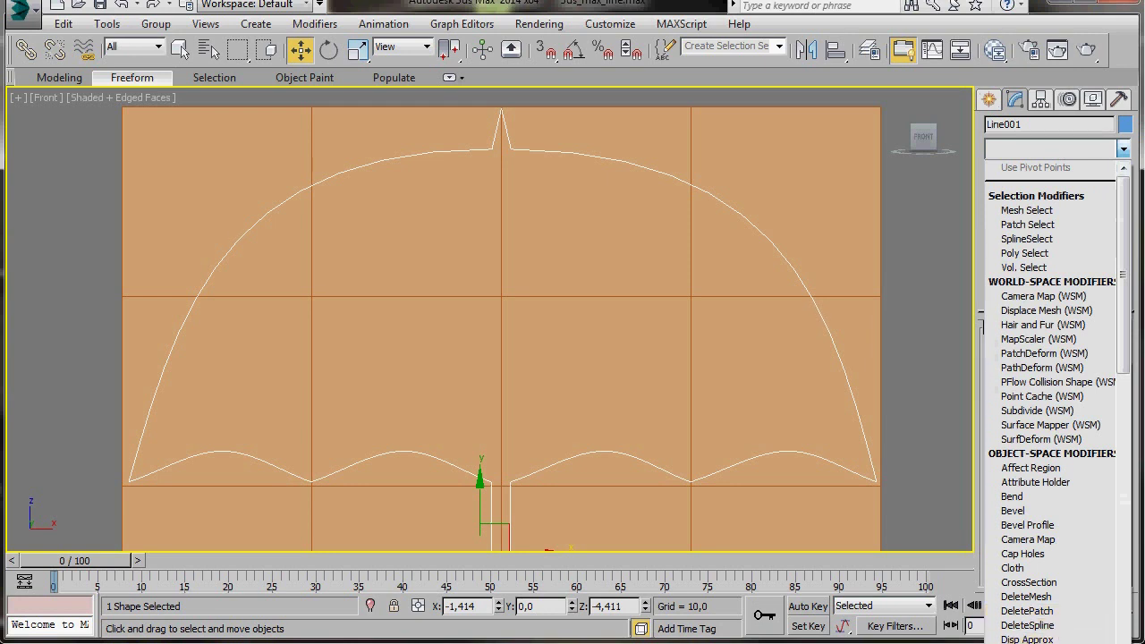
scroll(1051, 376, down, 5)
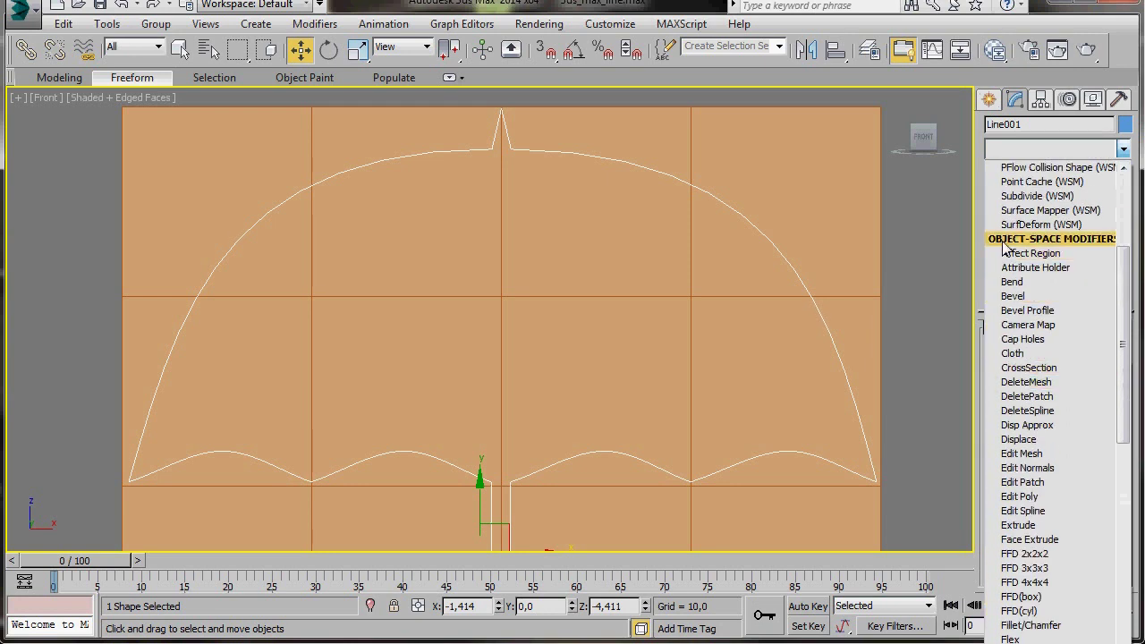
scroll(1043, 260, down, 6)
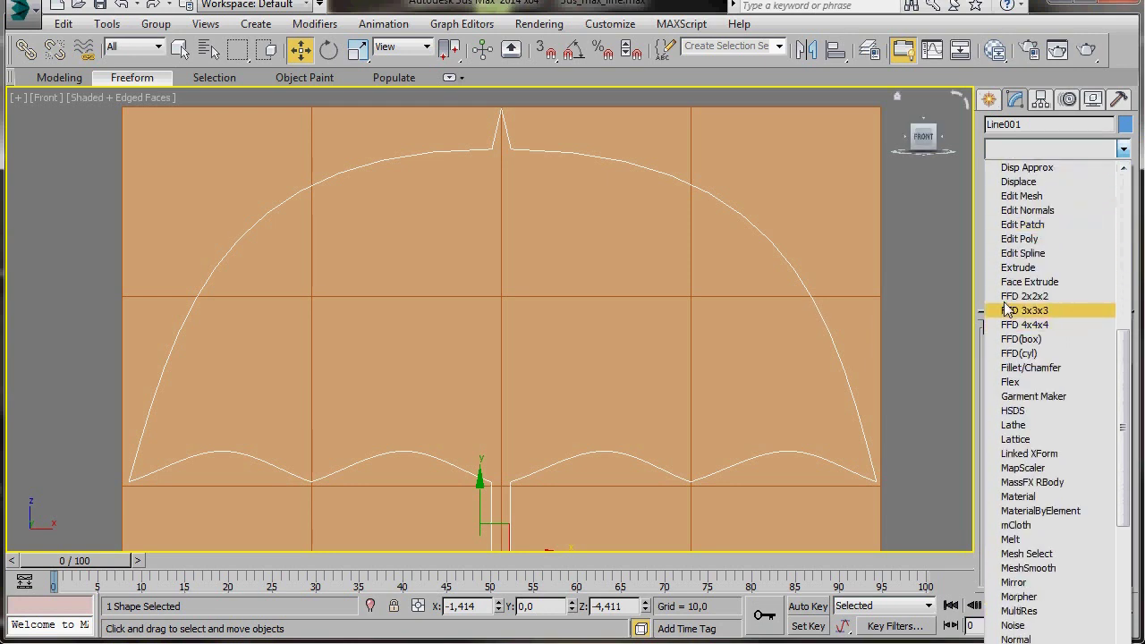
click(1021, 267)
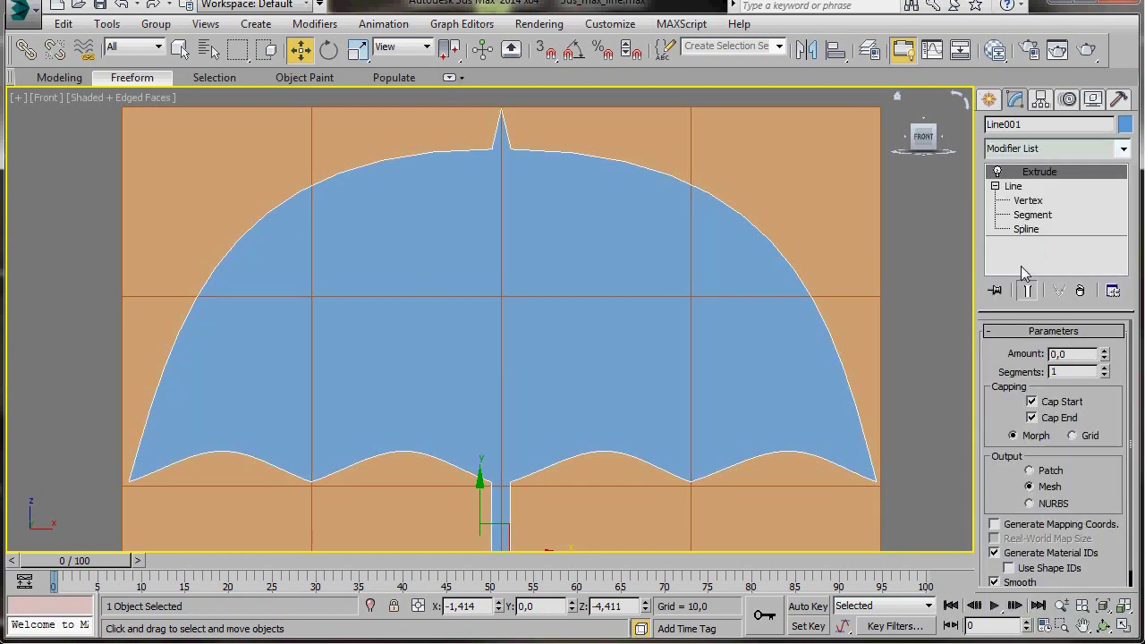
Step: Set the Extrude Amount of the umbrella to 1,0
double_click(1078, 353)
text(1)
key(Return)
scroll(488, 319, down, 3)
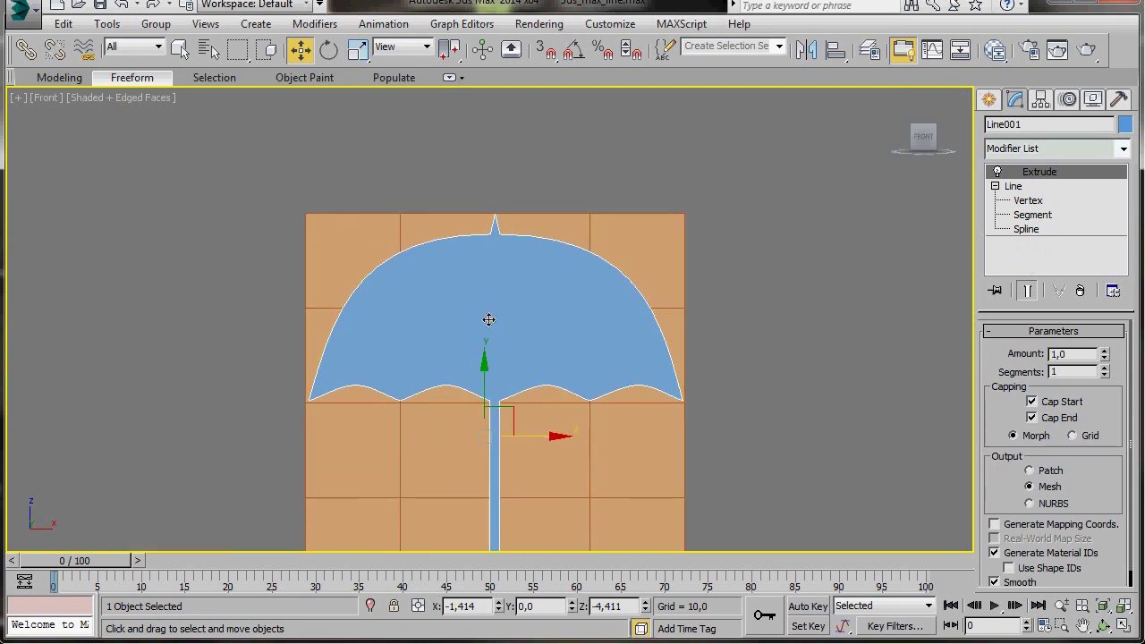
middle_drag(549, 361, 572, 288)
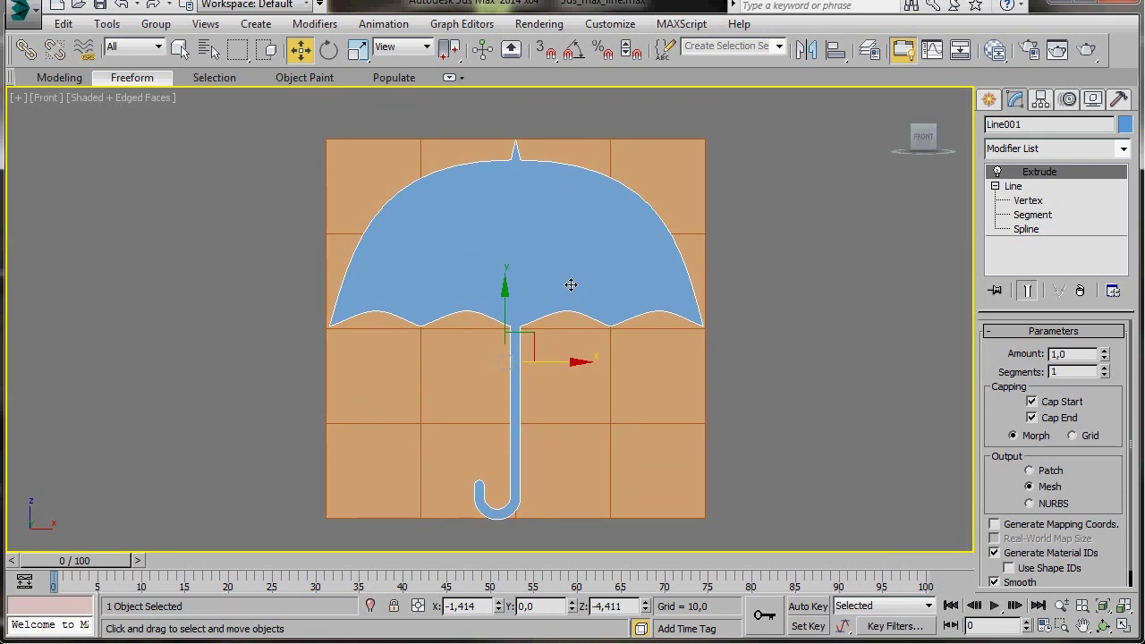
Step: Switch to a maximized Perspective view and hide the orange reference plane behind the umbrella
key(alt+w)
click(594, 426)
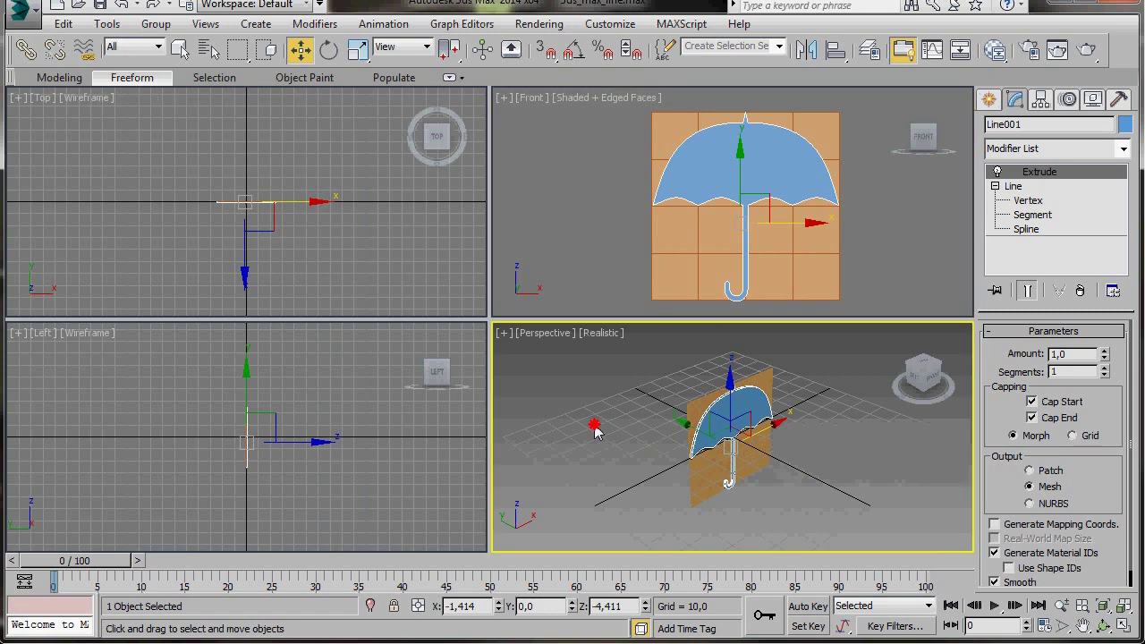
key(alt+w)
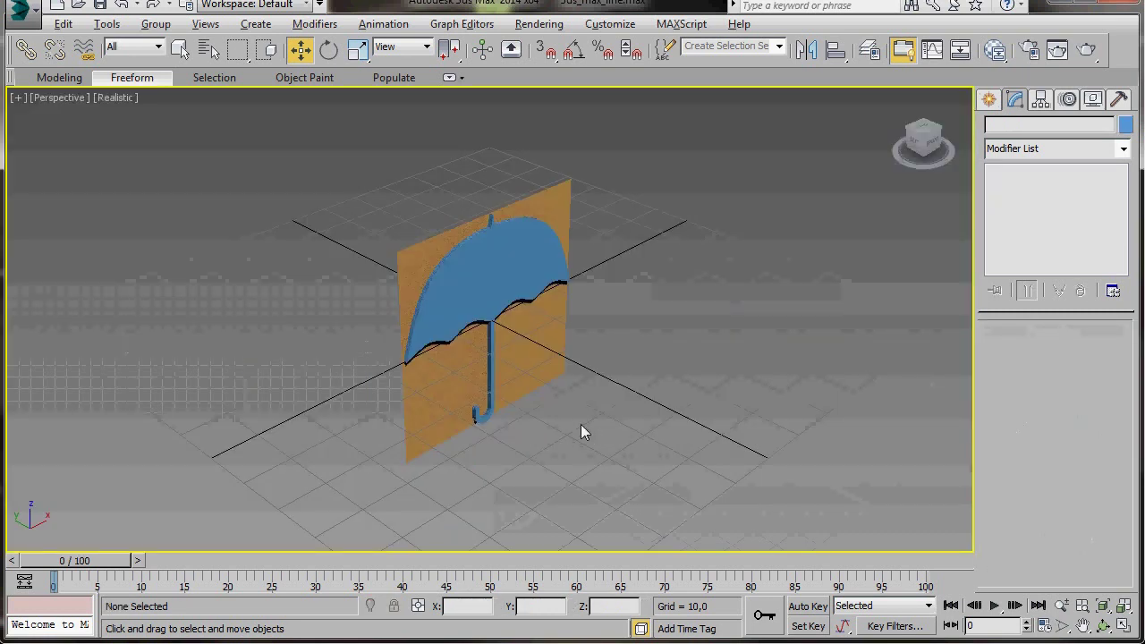
scroll(540, 372, up, 3)
middle_drag(534, 368, 632, 391)
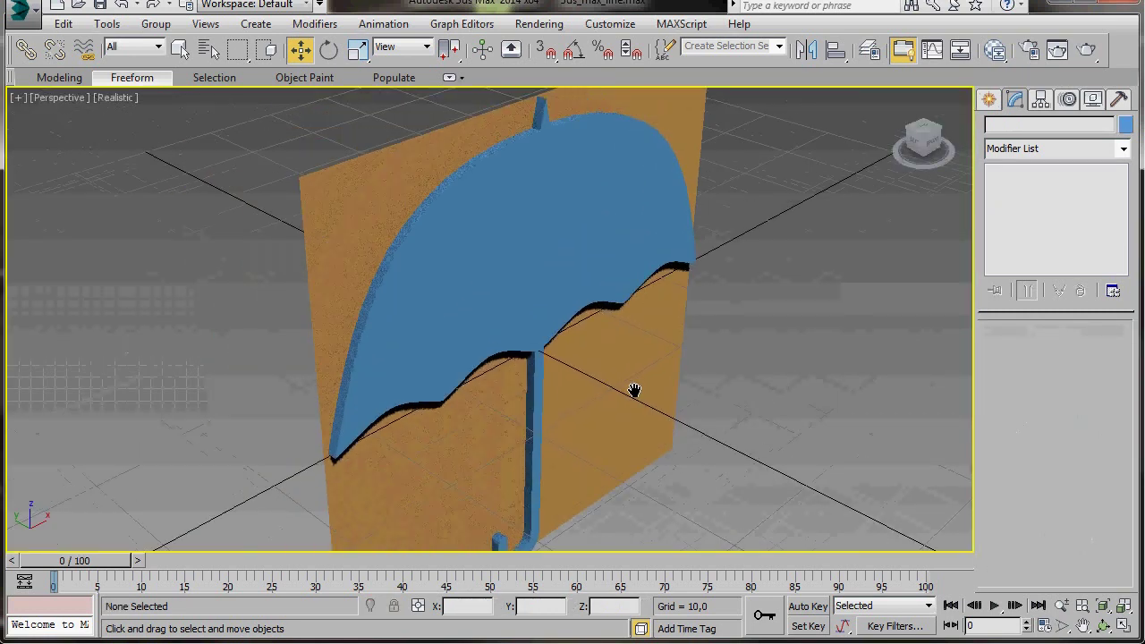
click(350, 184)
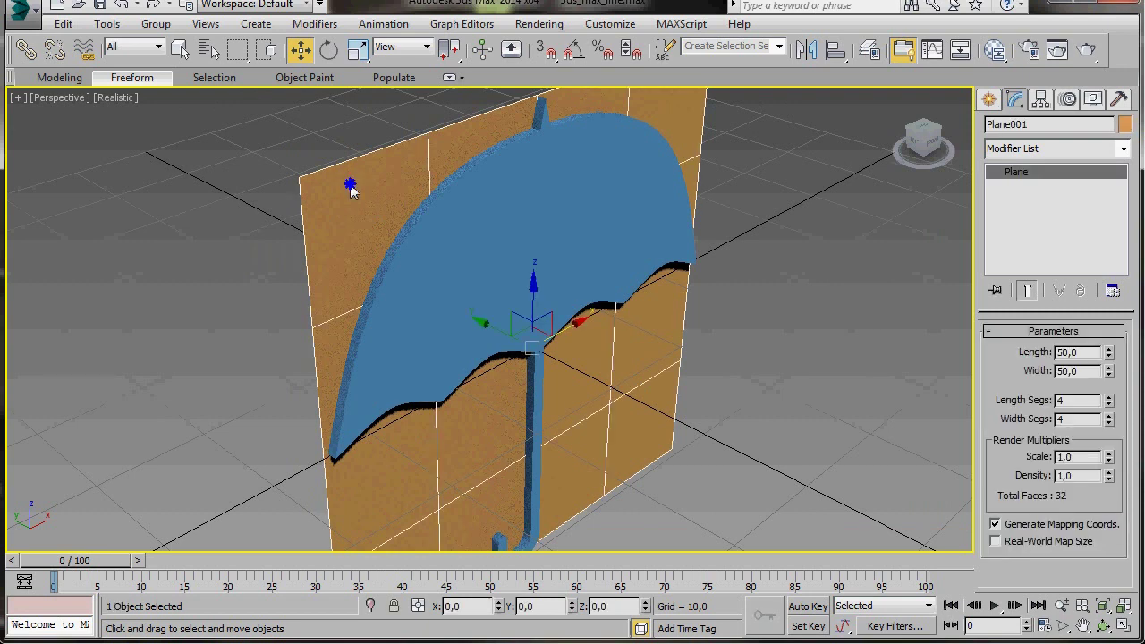
right_click(350, 183)
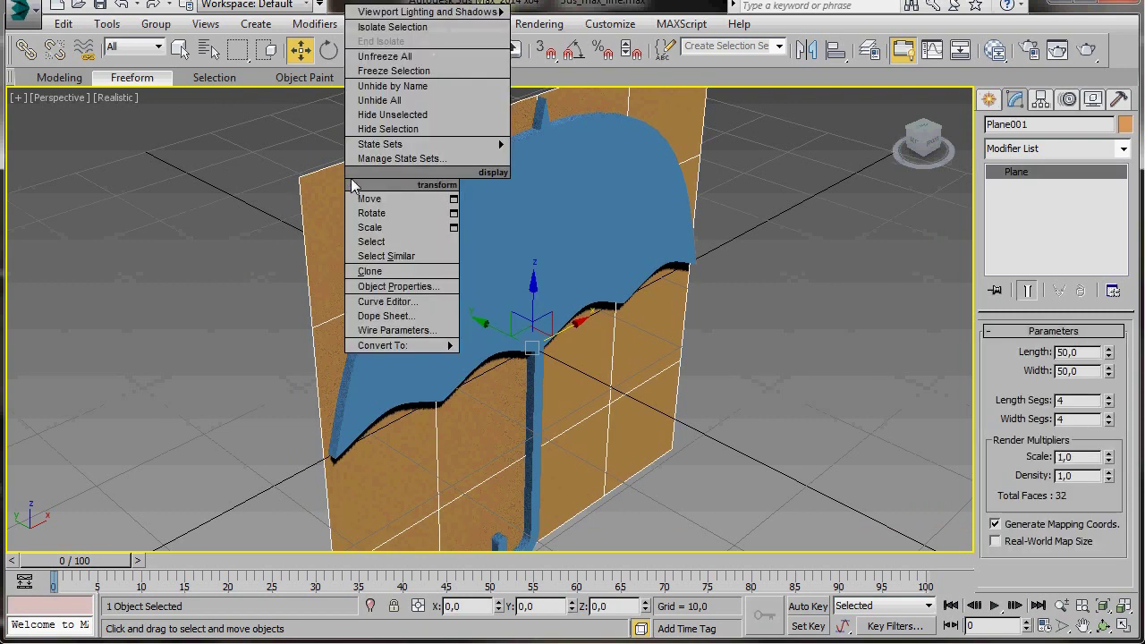
click(376, 131)
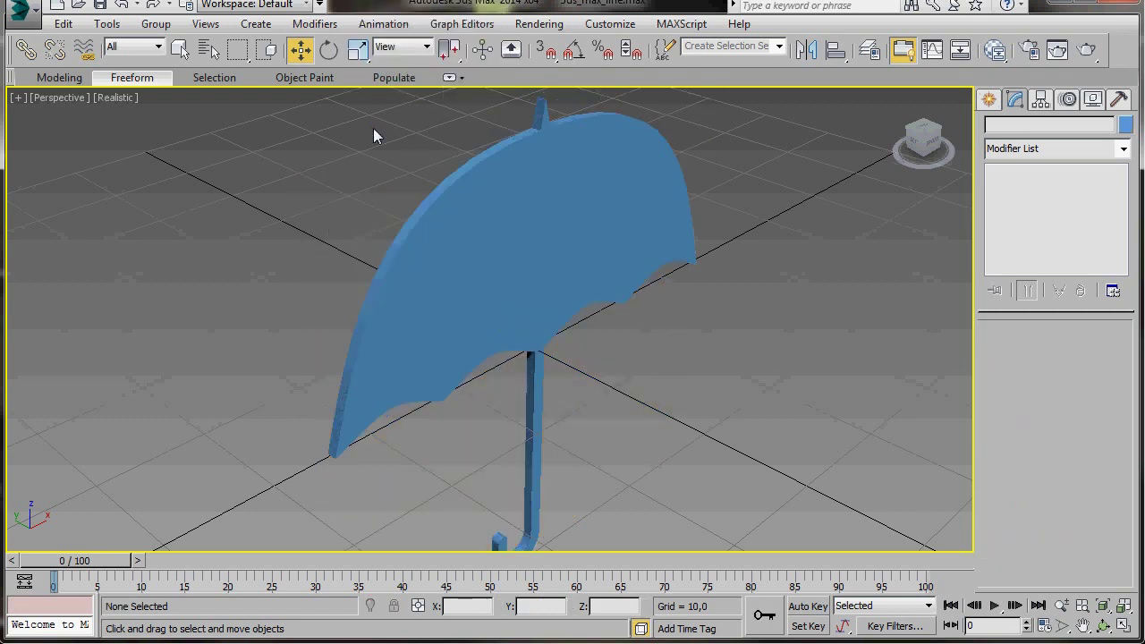
Step: Select the extruded umbrella, change the viewport to the Front view and frame the umbrella in it
click(467, 277)
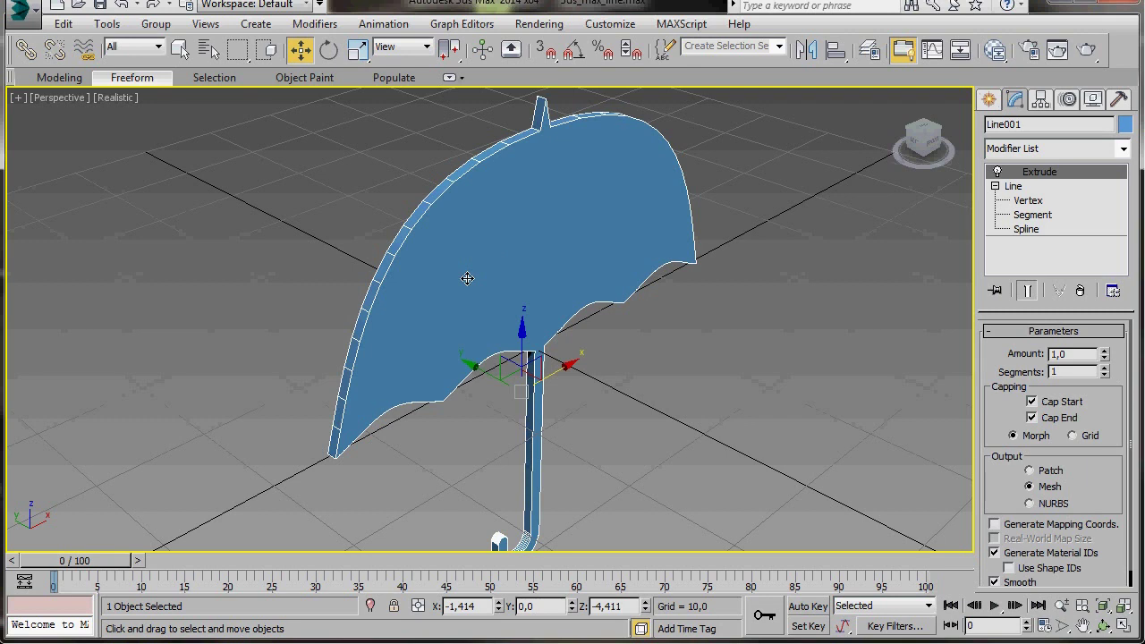
alt+middle_drag(644, 395, 575, 349)
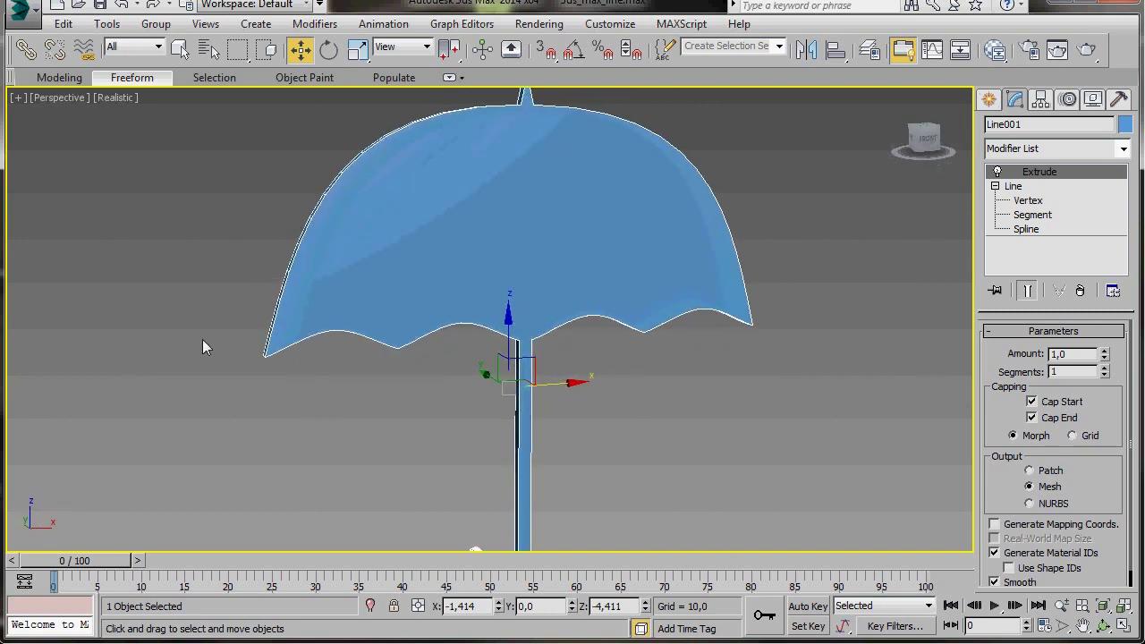
click(55, 101)
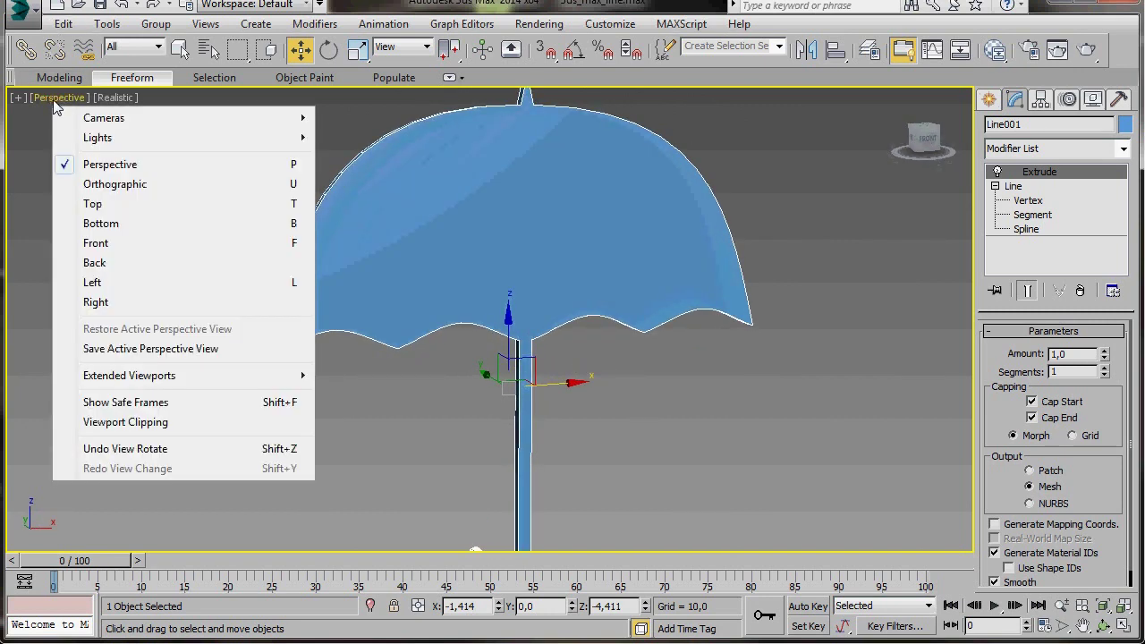
click(95, 243)
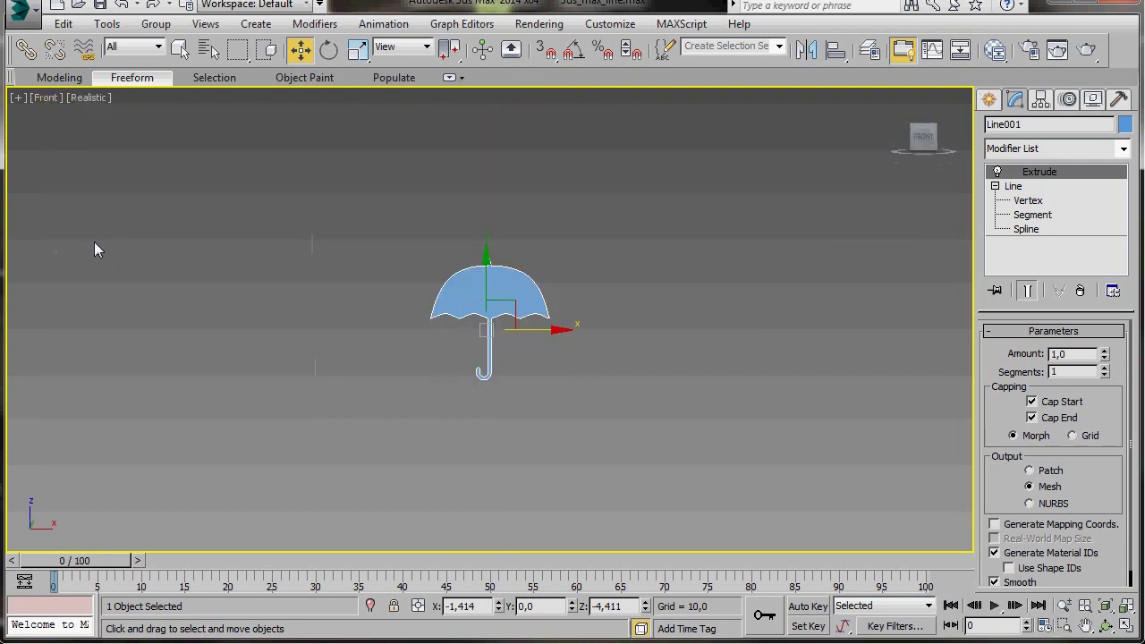
key(z)
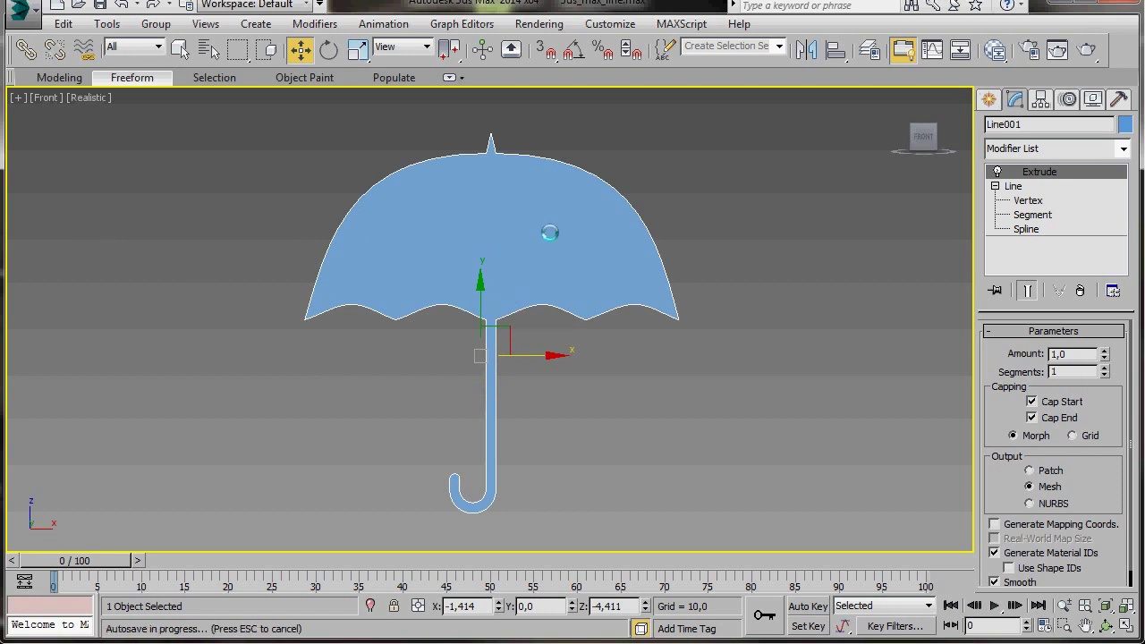
Step: Turn off the Extrude display and raise the Line's four scallop peak vertices about 2,182 in Y to deepen the canopy scallops
click(999, 171)
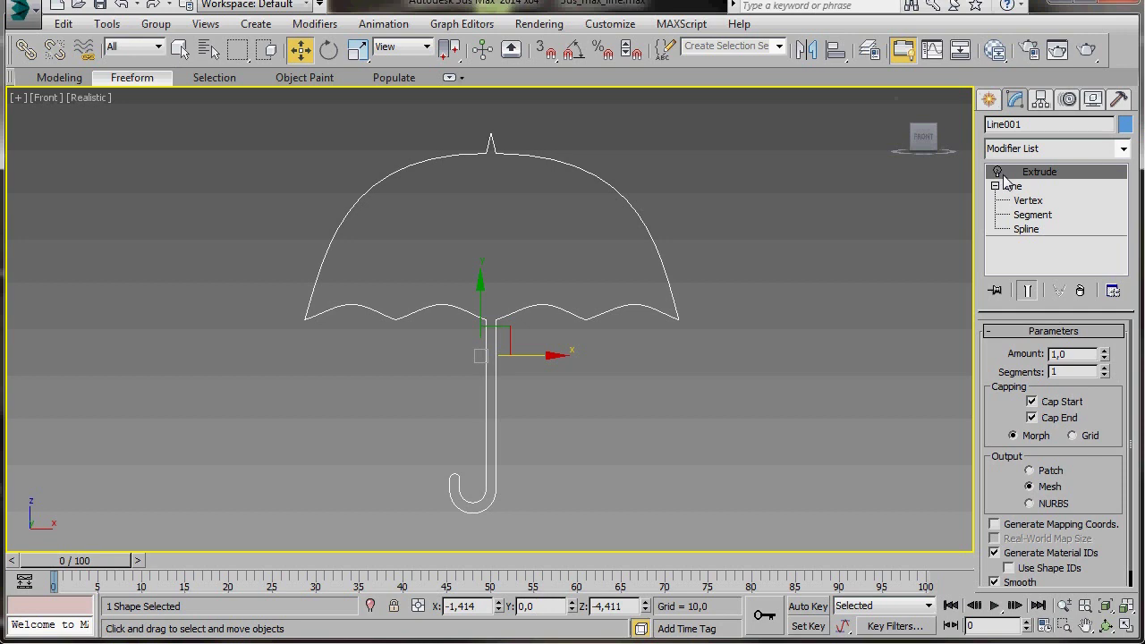
click(1026, 202)
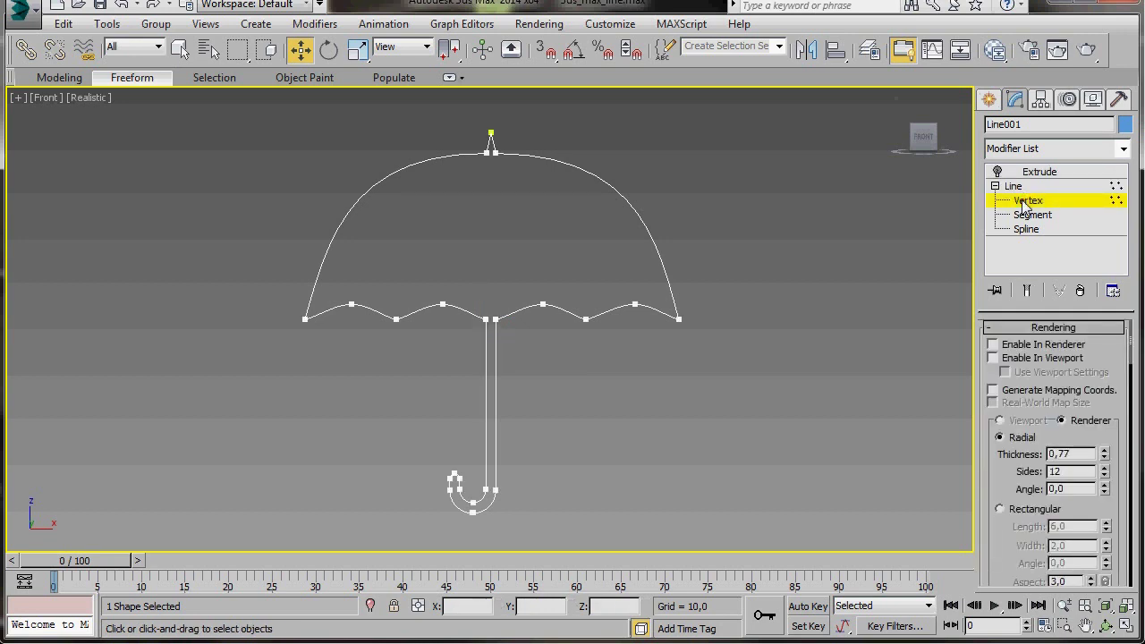
scroll(567, 400, up, 2)
middle_drag(568, 363, 613, 460)
scroll(613, 460, up, 2)
drag(804, 296, 704, 380)
ctrl+drag(531, 292, 586, 348)
ctrl+drag(339, 295, 397, 351)
ctrl+drag(148, 295, 208, 365)
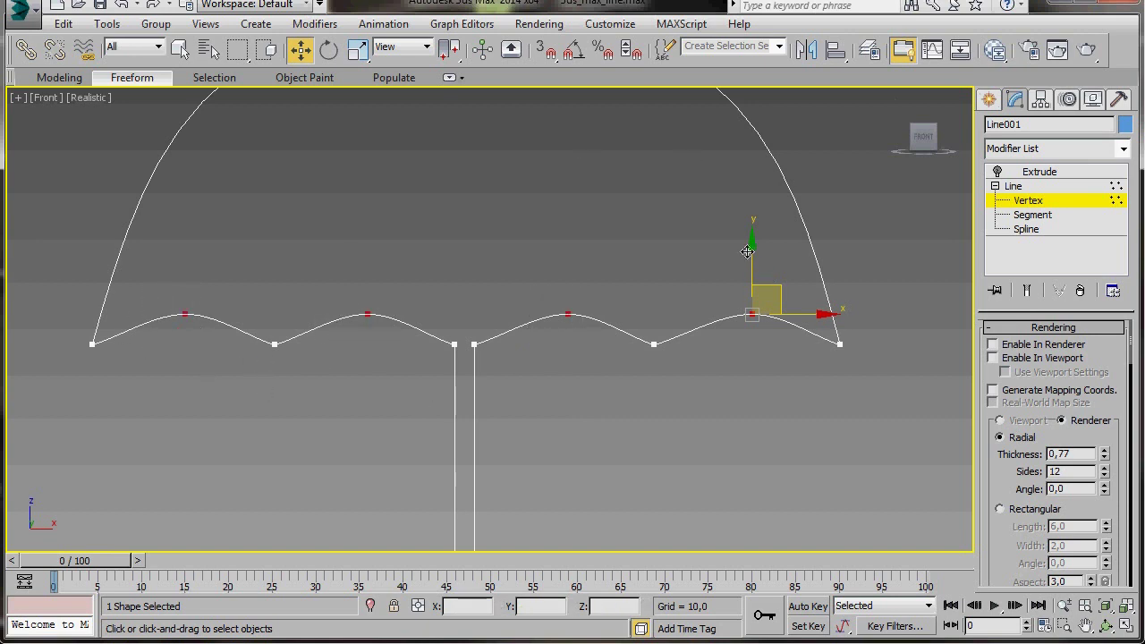
drag(747, 251, 743, 211)
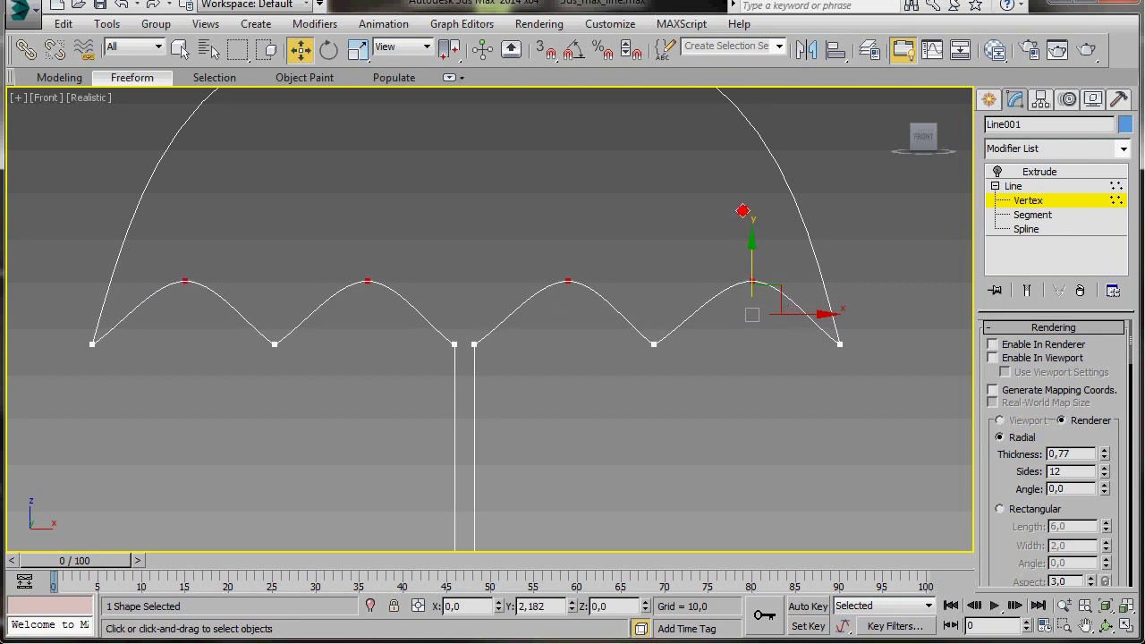
Step: Leave vertex editing, return to the Extrude level with its display turned on, and undo the scallop vertex move
click(1013, 186)
click(1025, 174)
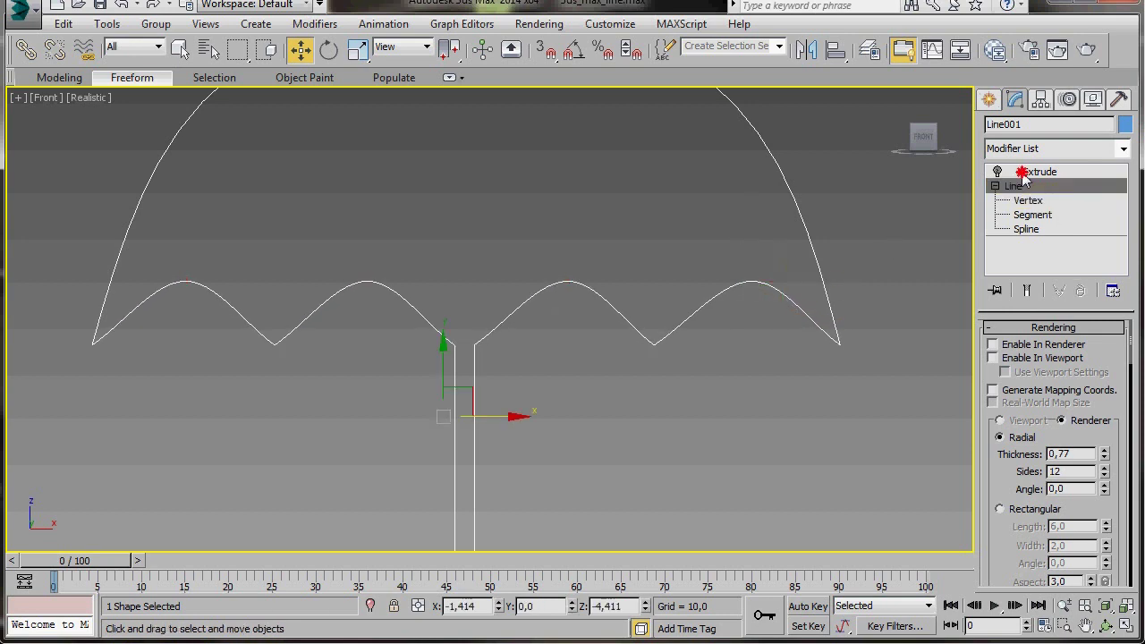
scroll(700, 438, down, 2)
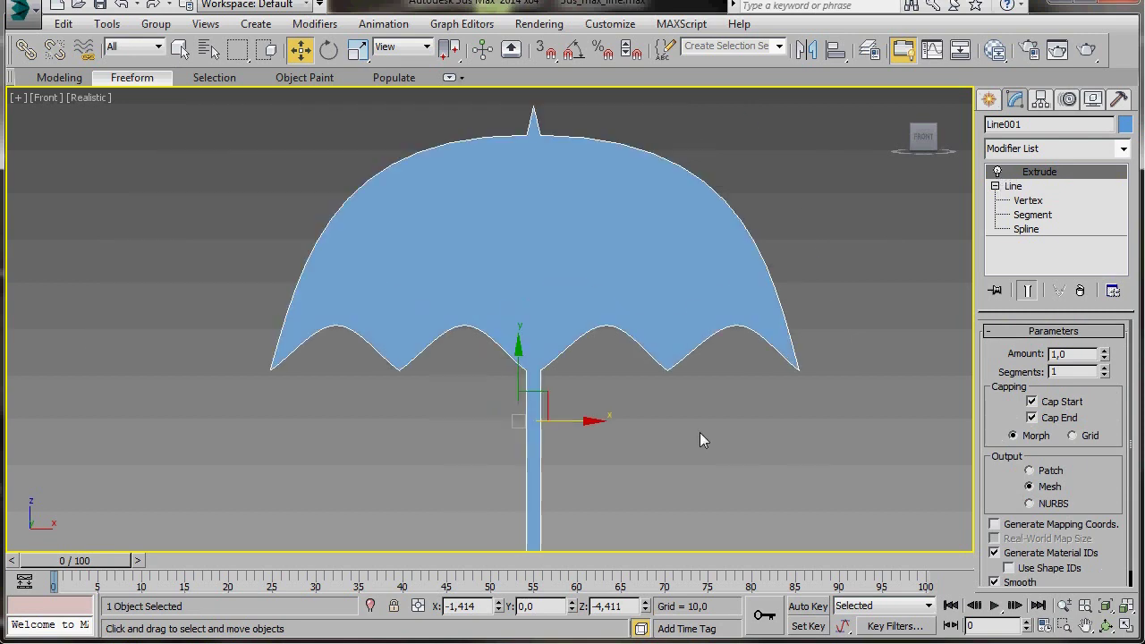
scroll(700, 432, down, 2)
middle_drag(621, 328, 581, 243)
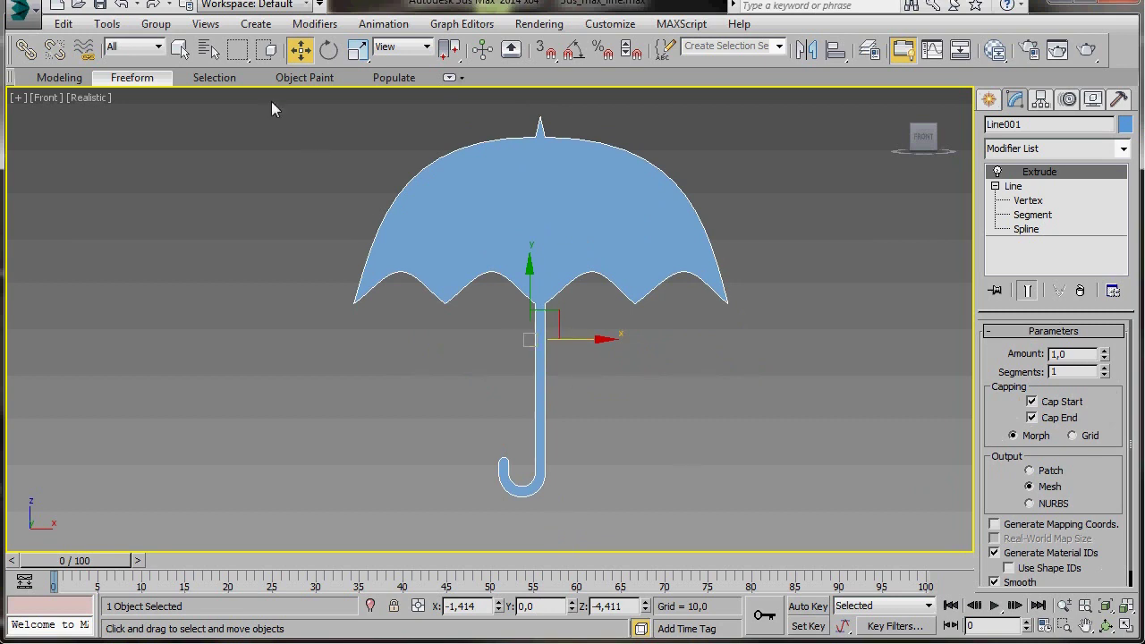
click(123, 7)
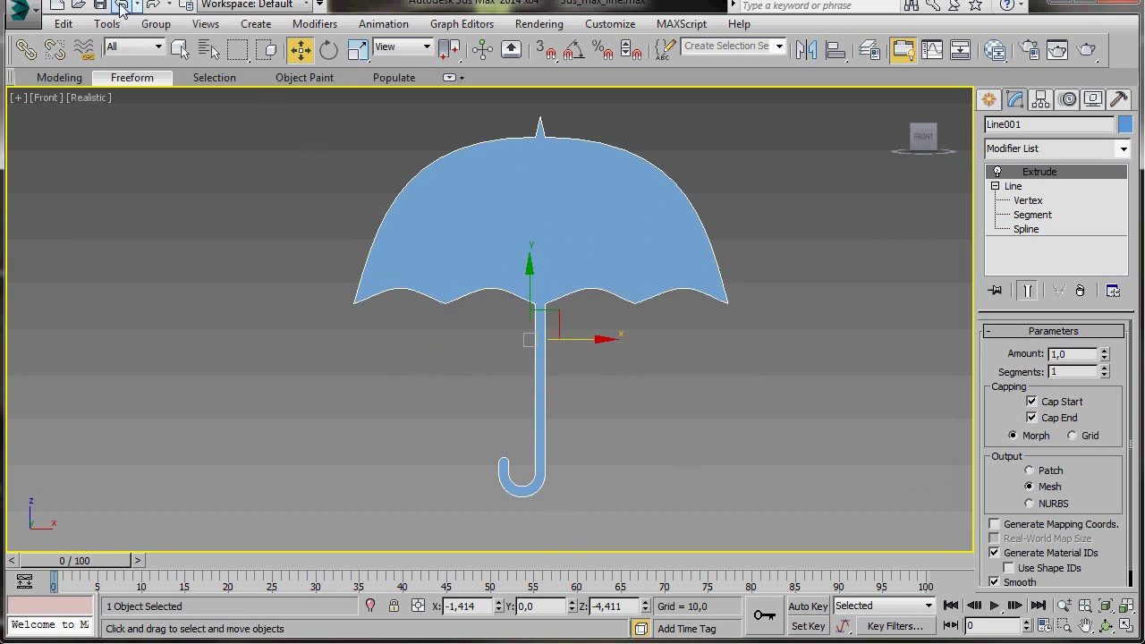